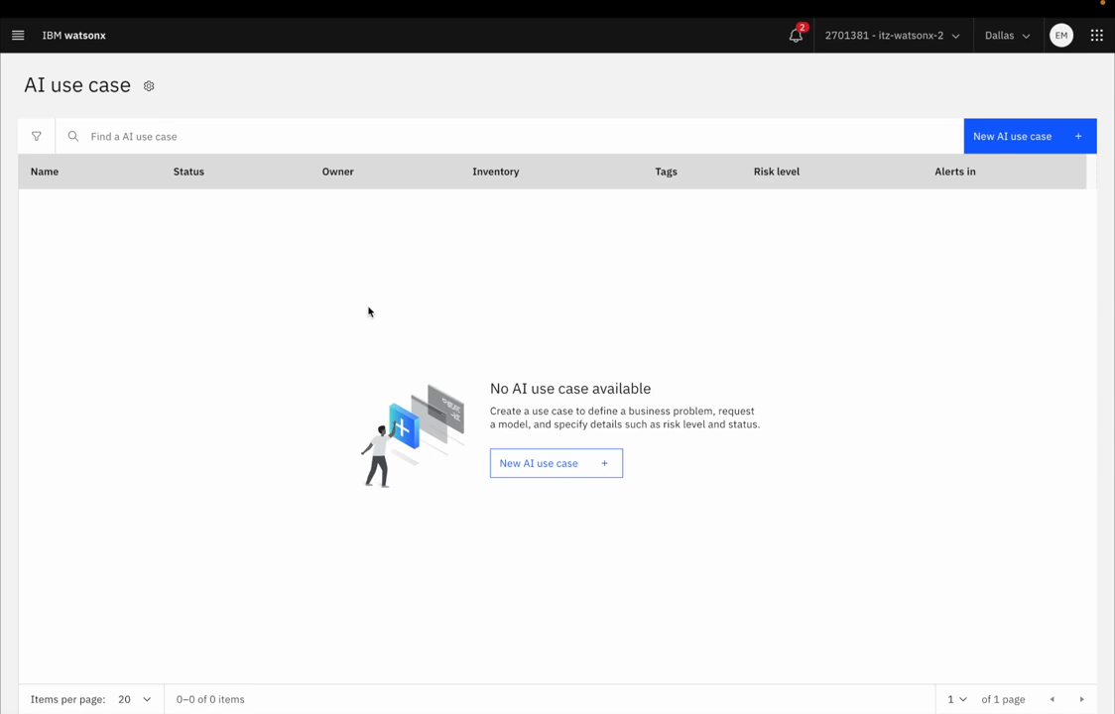
# Step: Start a new AI use case named "Claim summarization" with the description "Summarize auto policy claims"
pyautogui.click(536, 469)
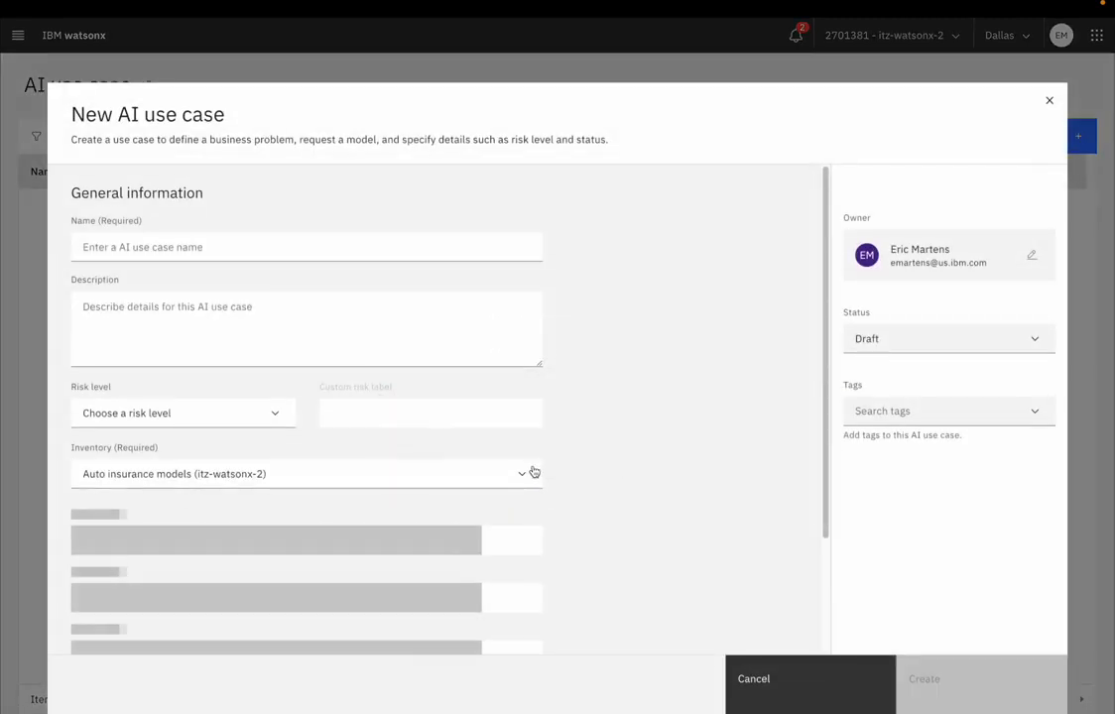
pyautogui.click(286, 246)
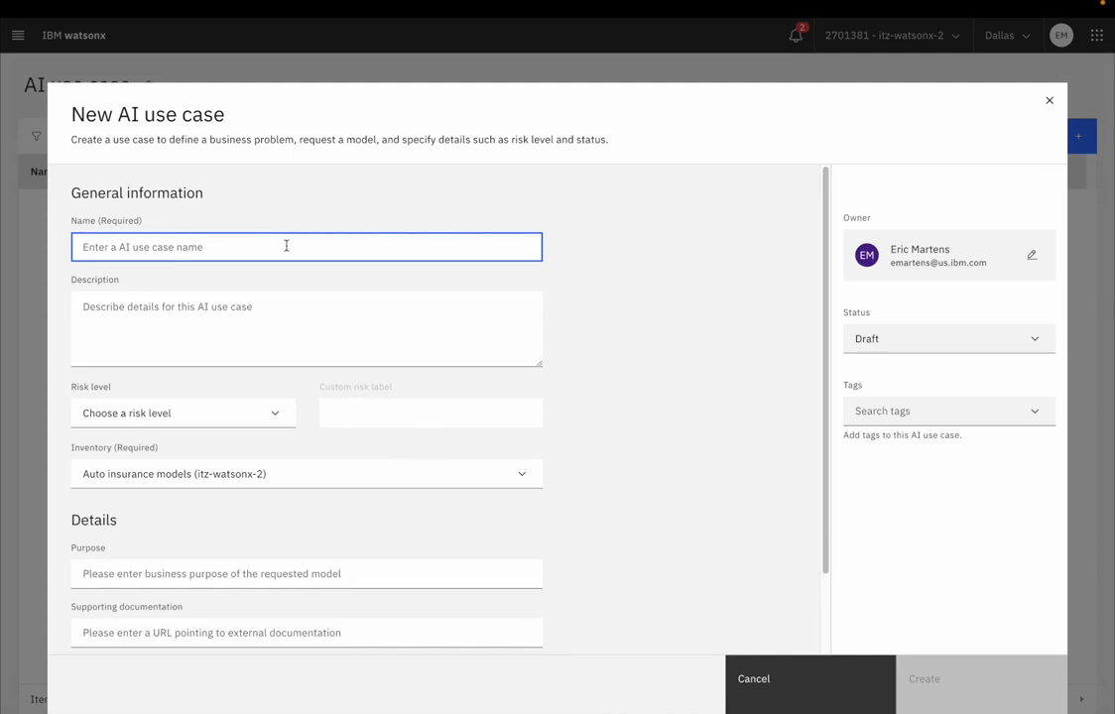
pyautogui.write('Clai')
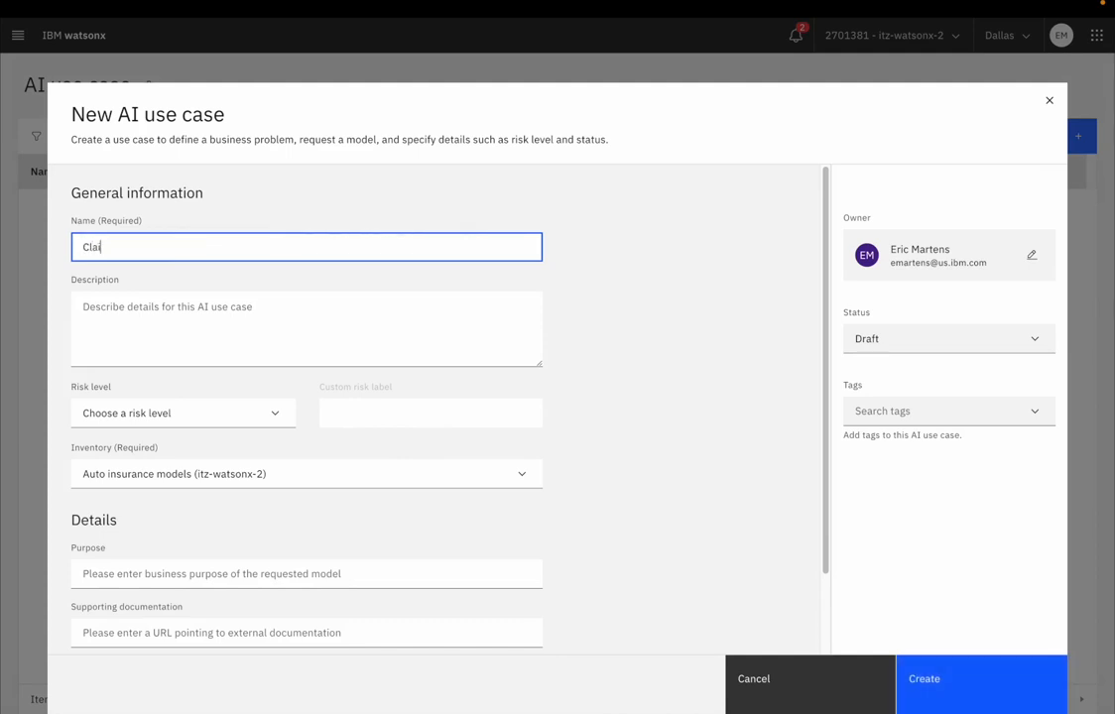
pyautogui.write('m summarization')
pyautogui.click(321, 308)
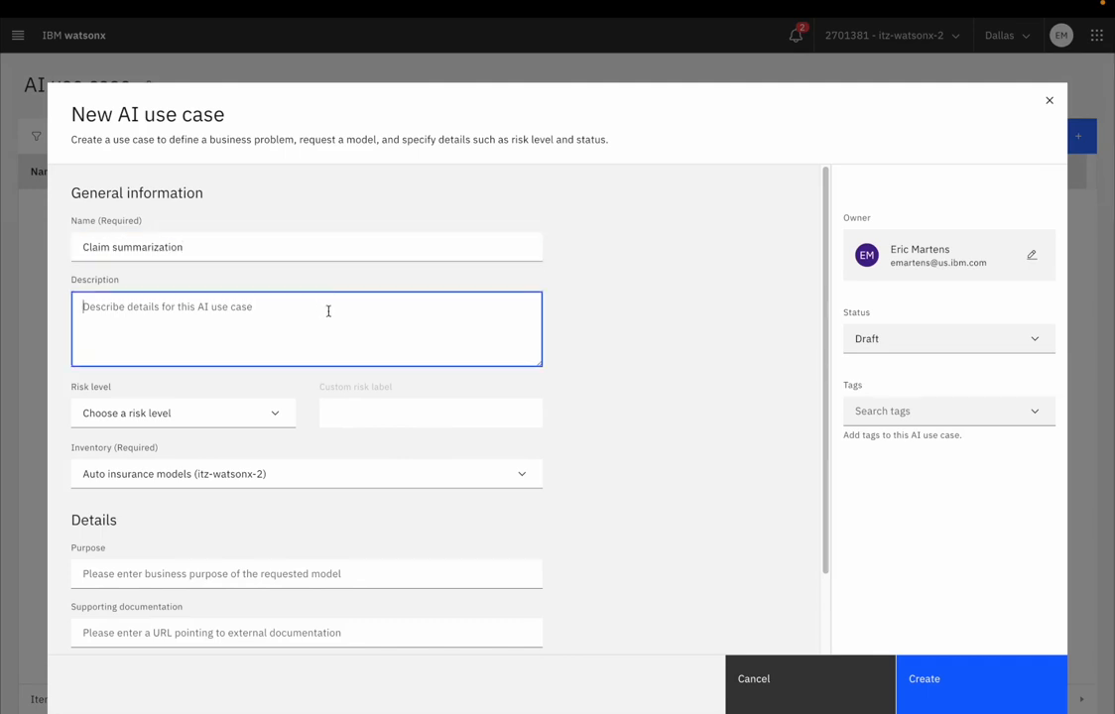
pyautogui.write('Summari')
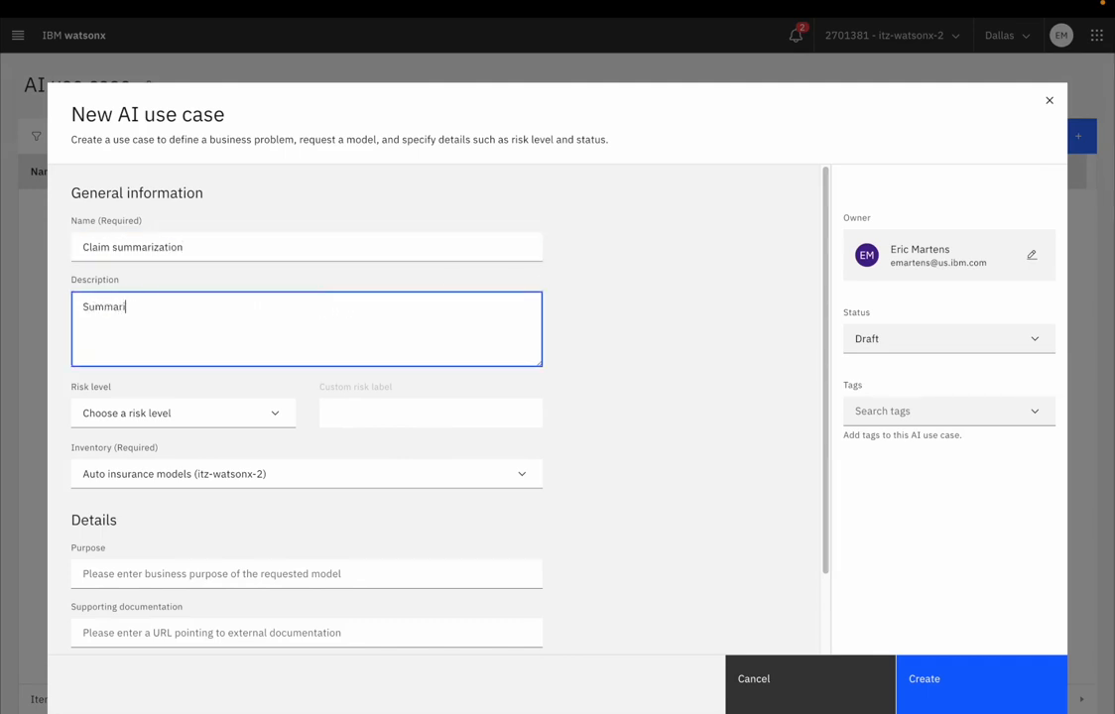
pyautogui.write('ze auto policy claims')
# Step: Set the use case's risk level to Medium and check the remaining detail fields of the form
pyautogui.click(284, 413)
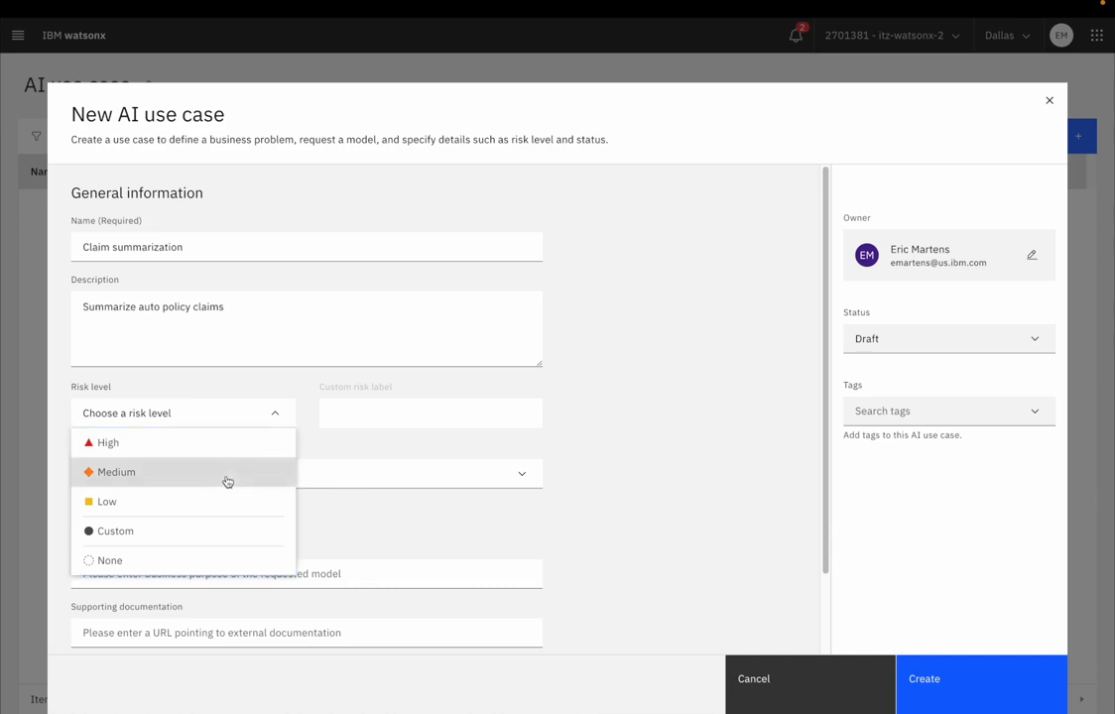
pyautogui.click(226, 481)
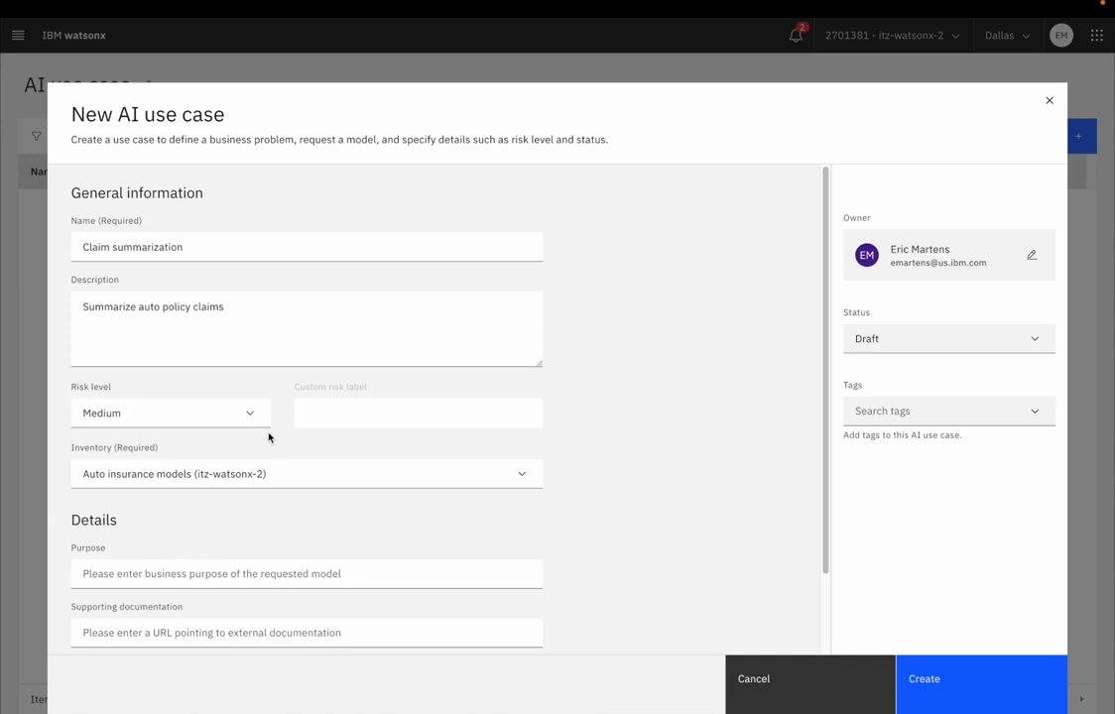
pyautogui.scroll(-2, 463, 508)
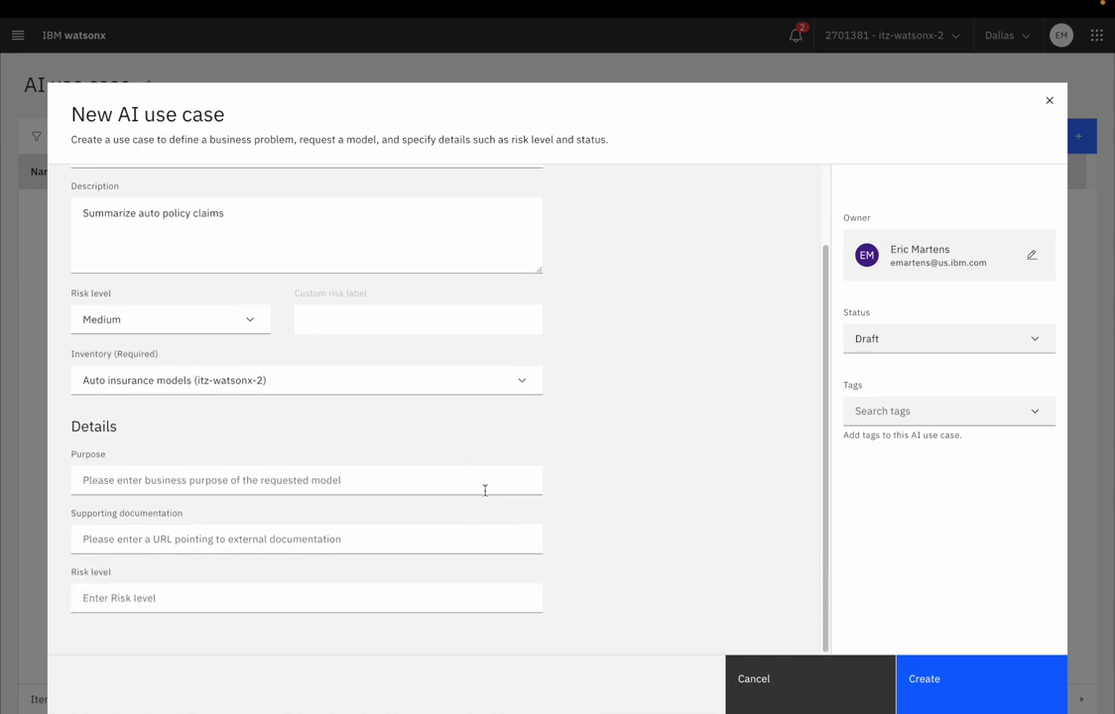
pyautogui.scroll(1, 530, 467)
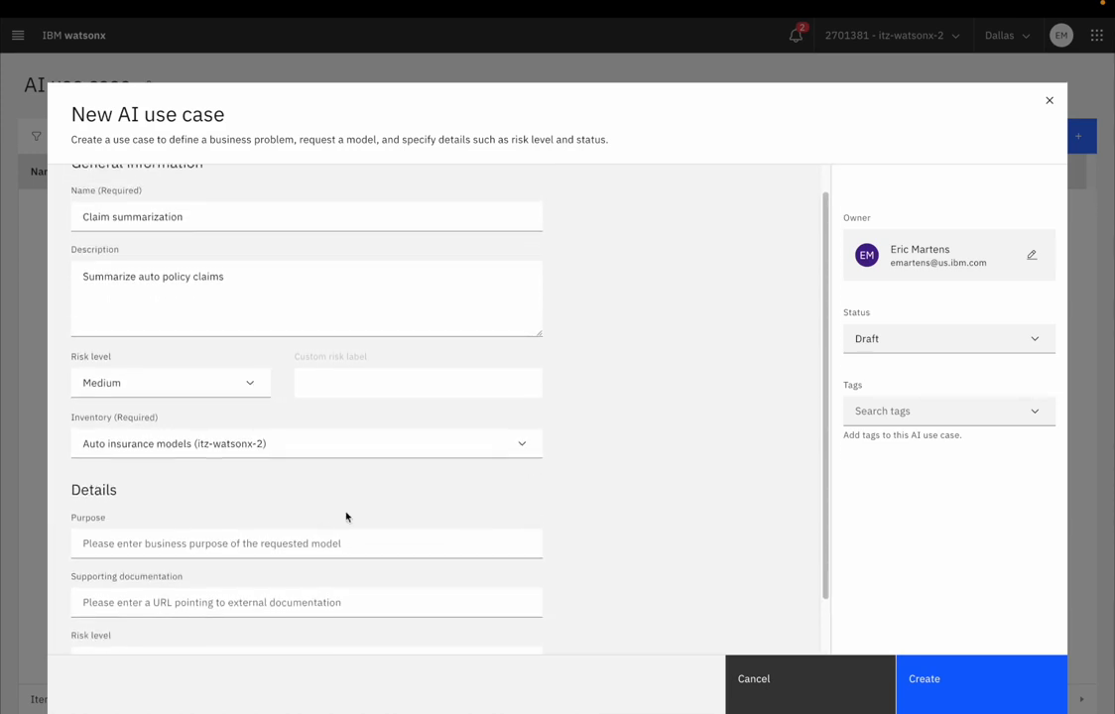
pyautogui.scroll(-1, 412, 540)
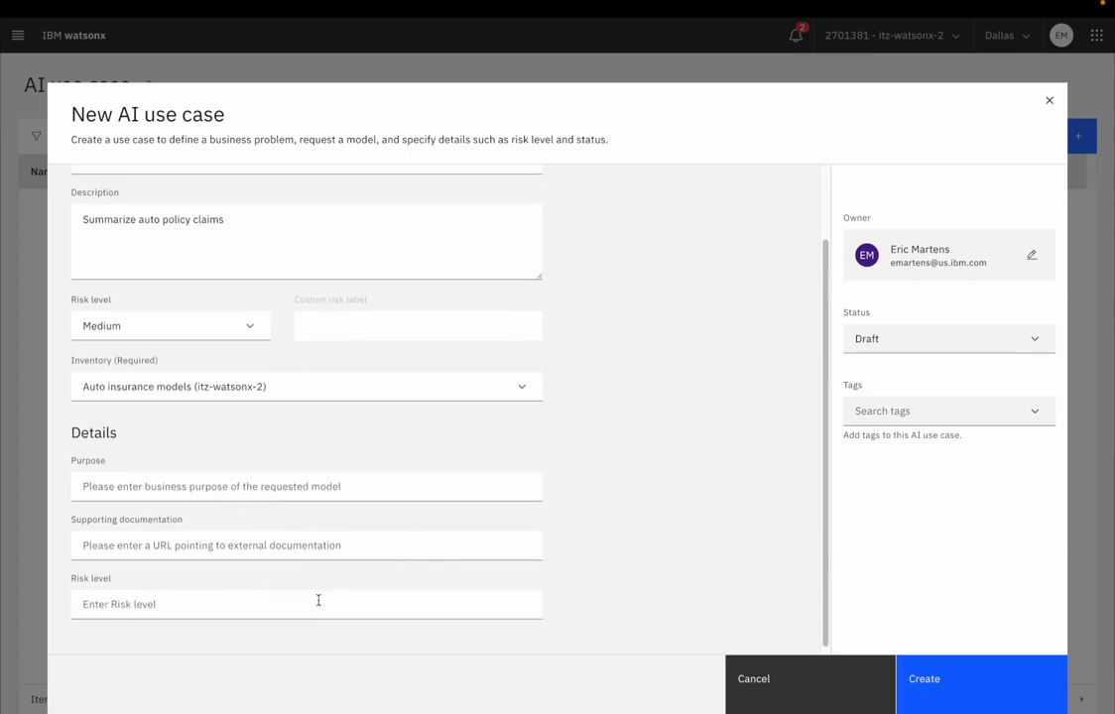
pyautogui.scroll(2, 560, 527)
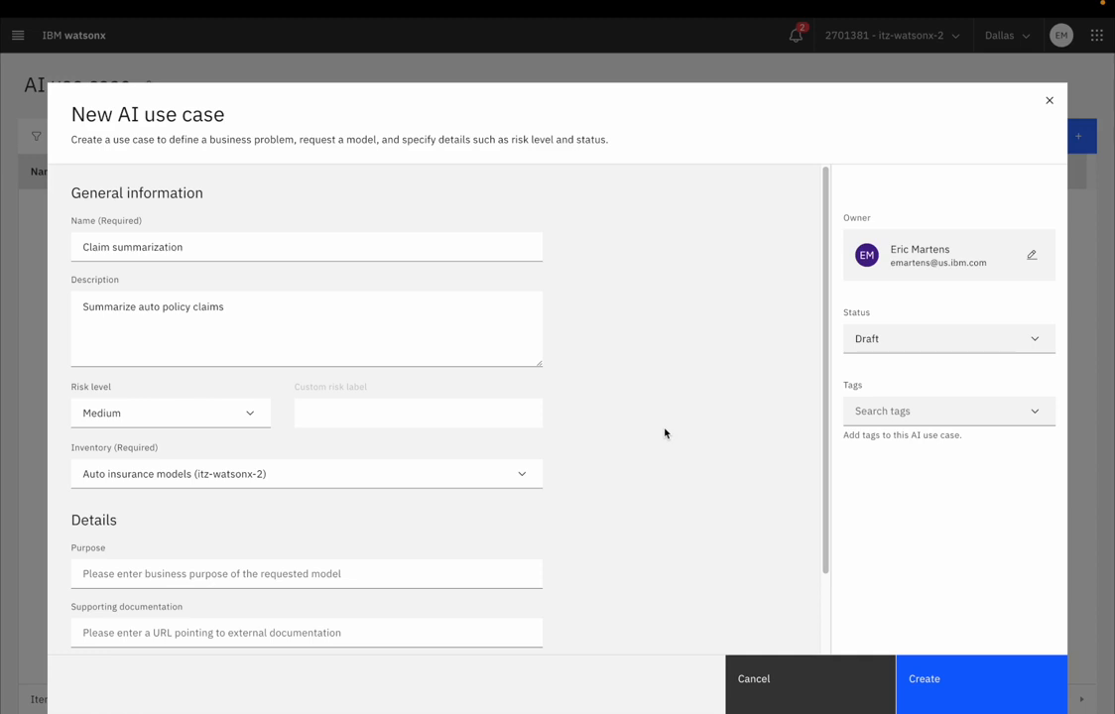
# Step: Set the use case status to "Ready for use case approval" and create the use case
pyautogui.click(896, 346)
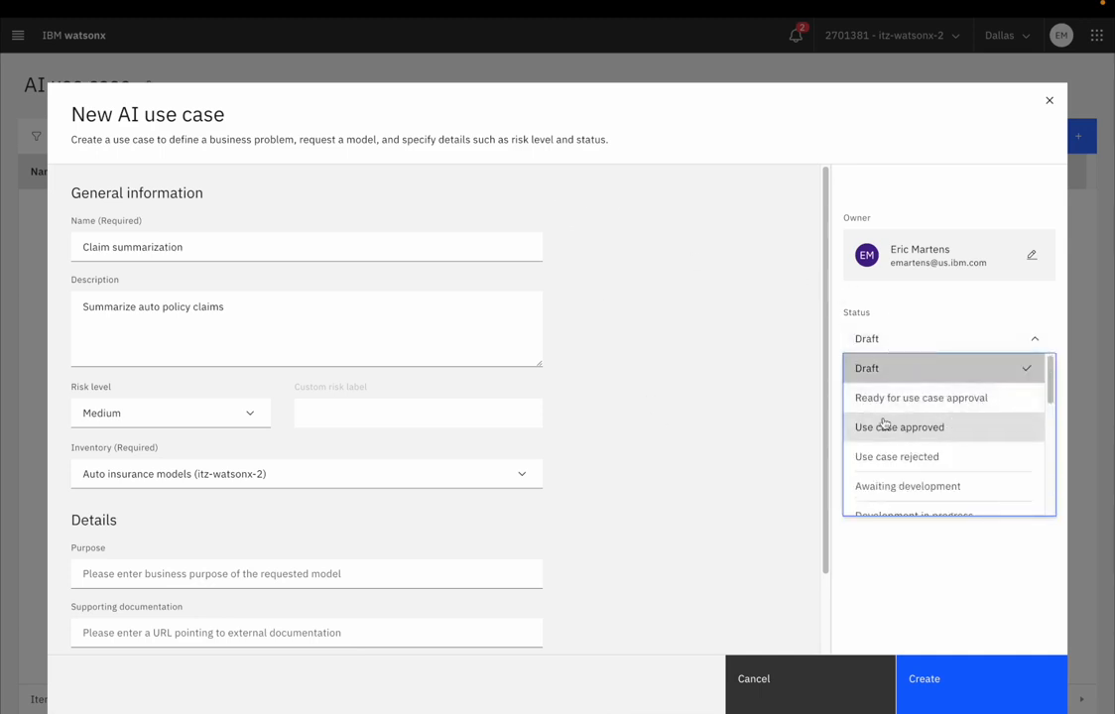
pyautogui.click(957, 404)
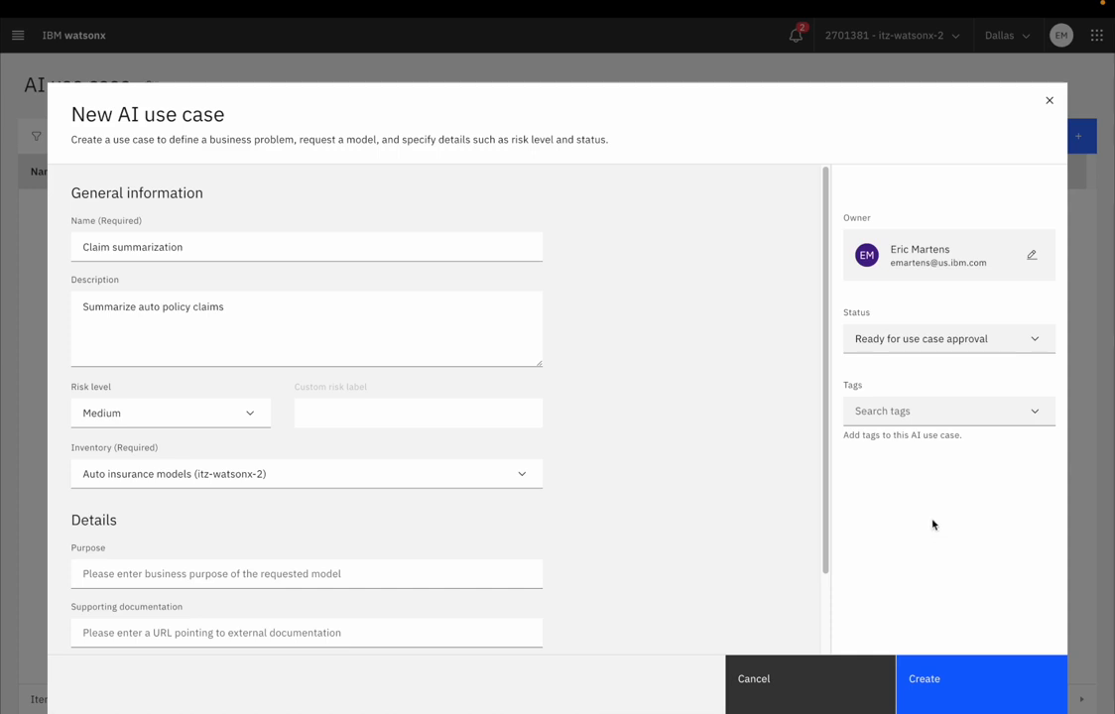
pyautogui.click(950, 681)
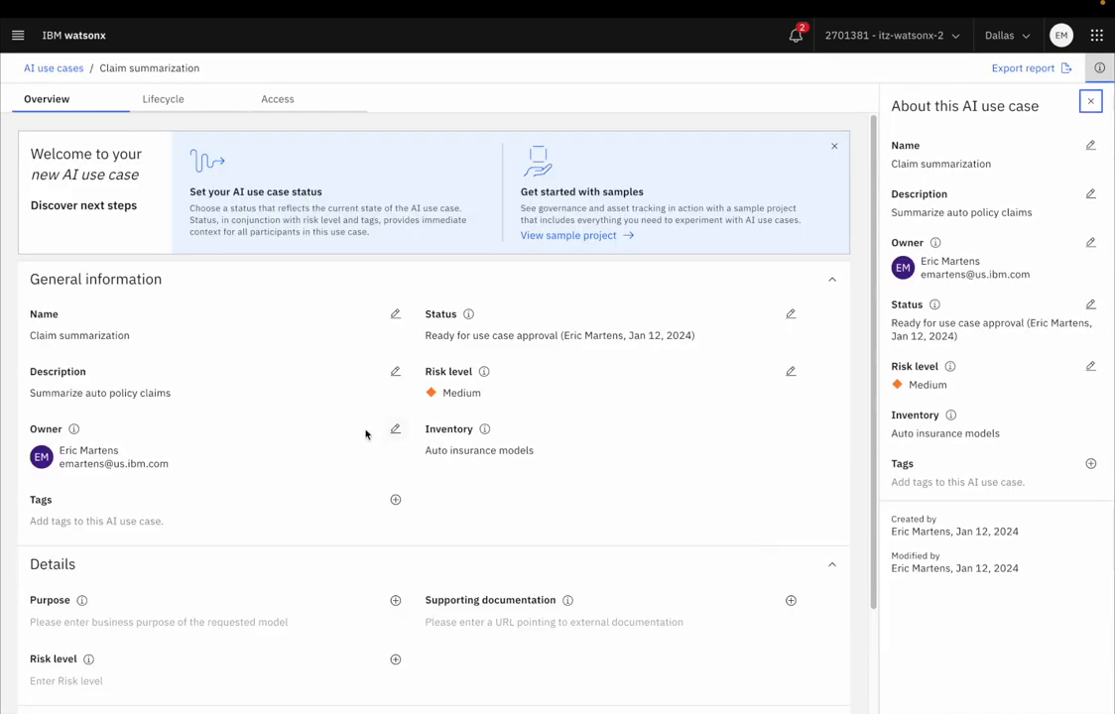
# Step: Review the new use case's overview, including its general information, details and attachments sections
pyautogui.scroll(-1, 330, 417)
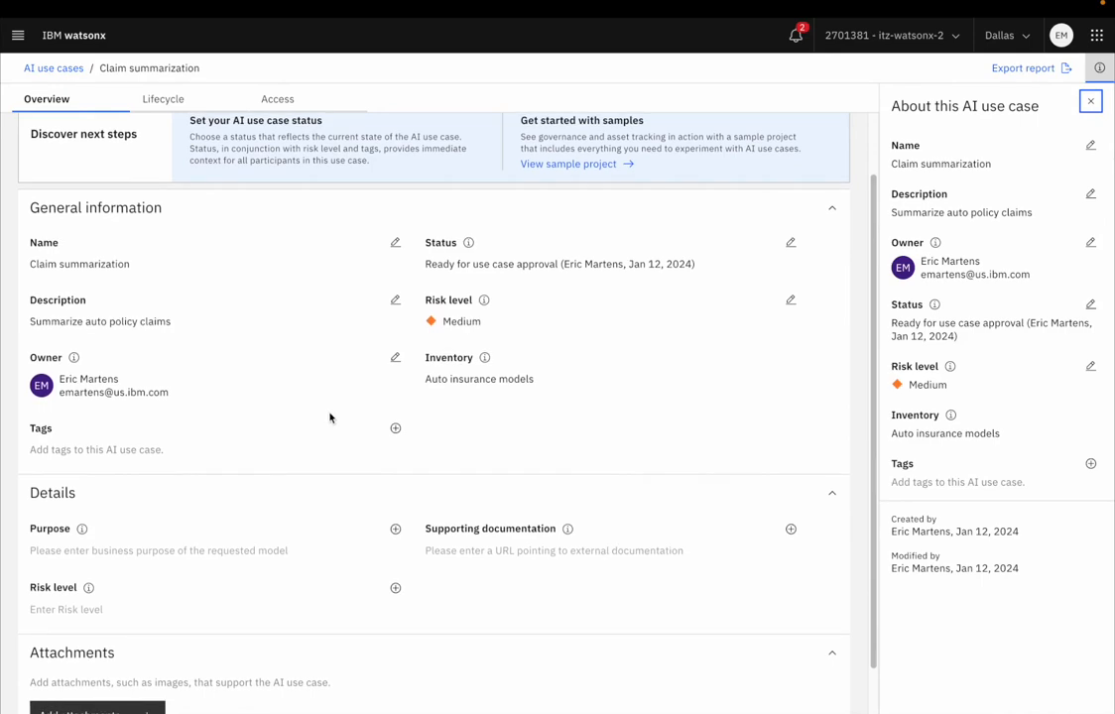
pyautogui.scroll(-1, 331, 417)
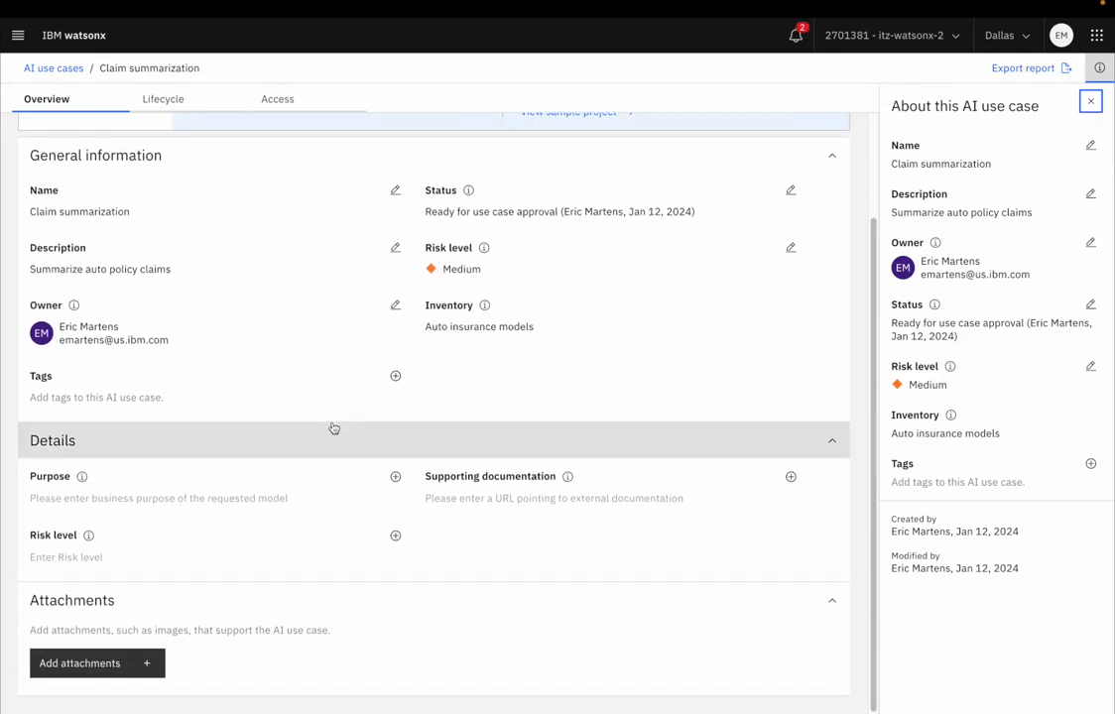
pyautogui.scroll(2, 332, 424)
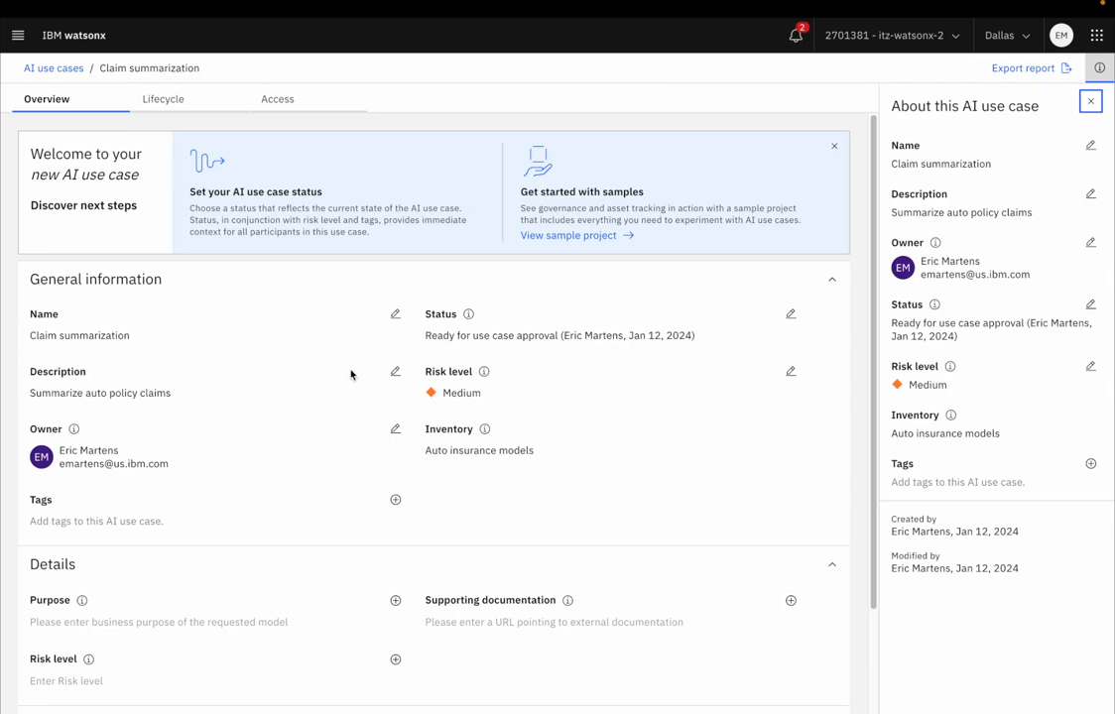
pyautogui.scroll(-1, 349, 374)
pyautogui.scroll(1, 350, 374)
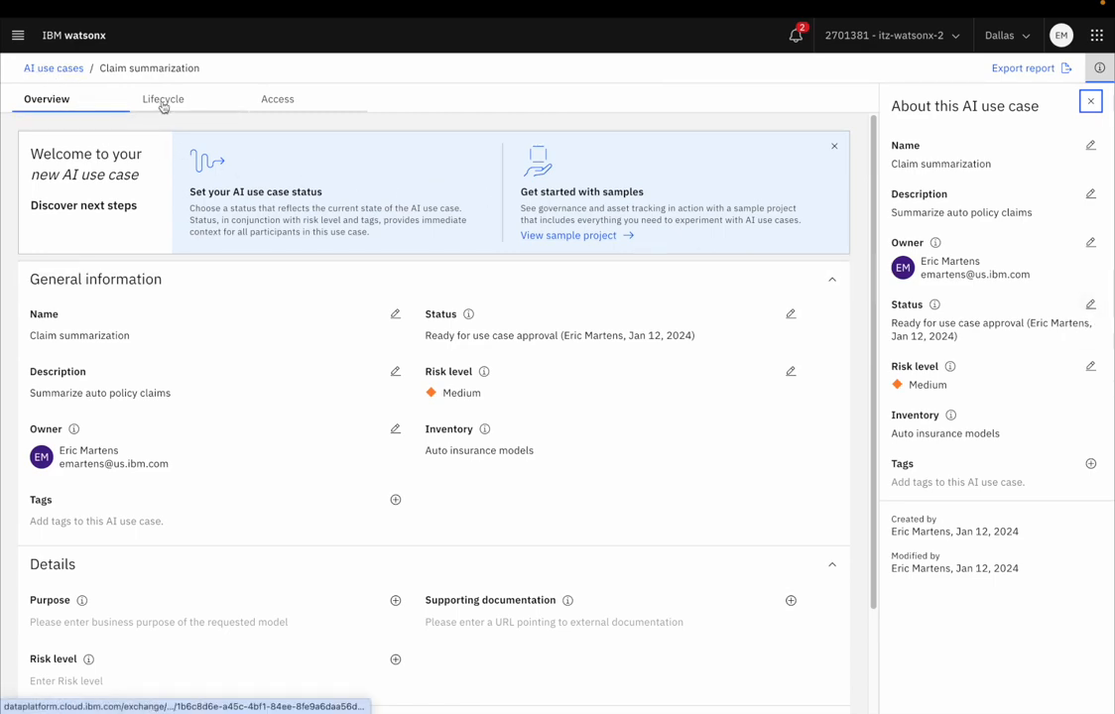
# Step: Open the Insurance claim summarization prompt template from the Auto claim summary project
pyautogui.click(17, 37)
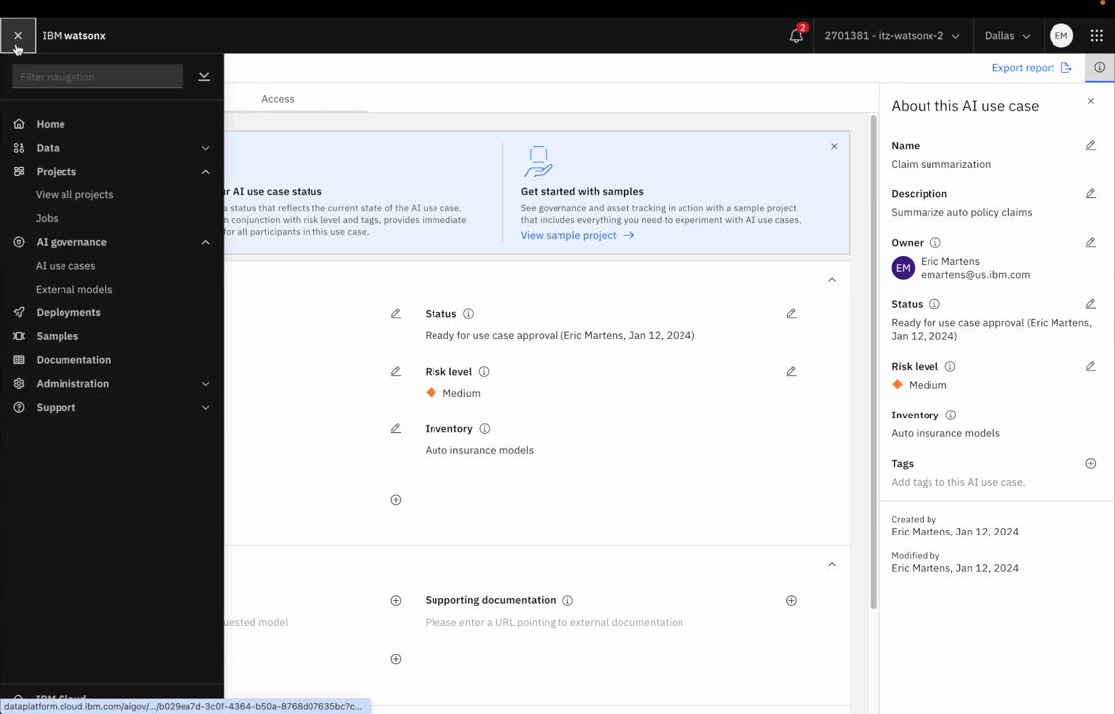
pyautogui.click(79, 199)
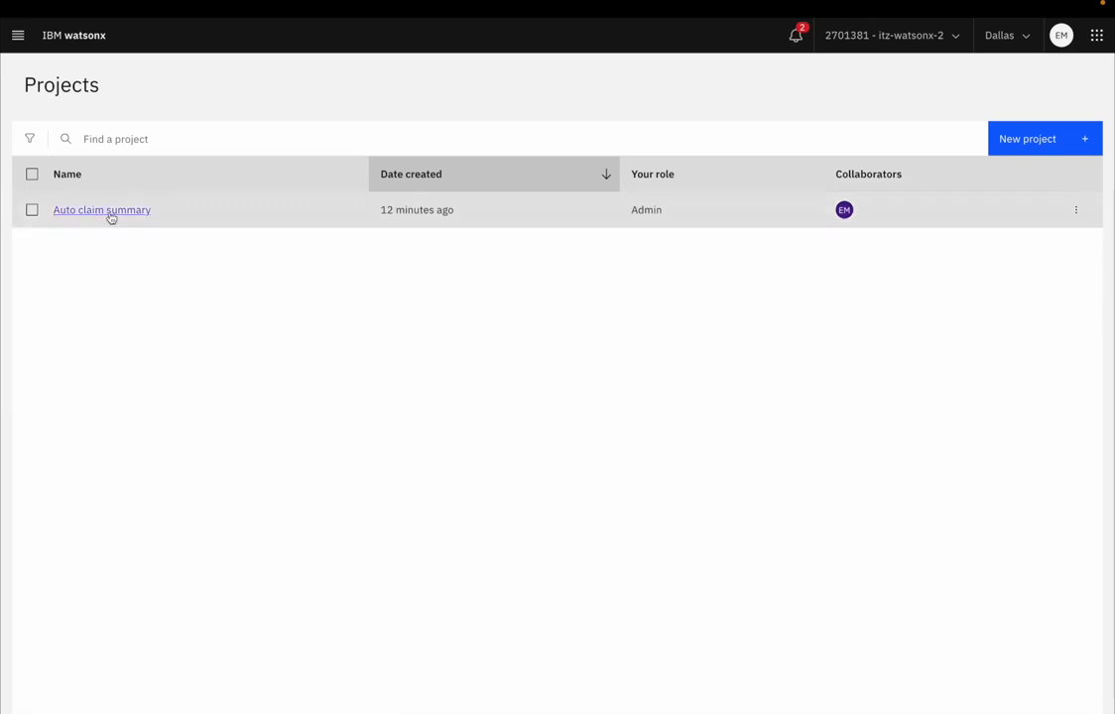
pyautogui.click(144, 210)
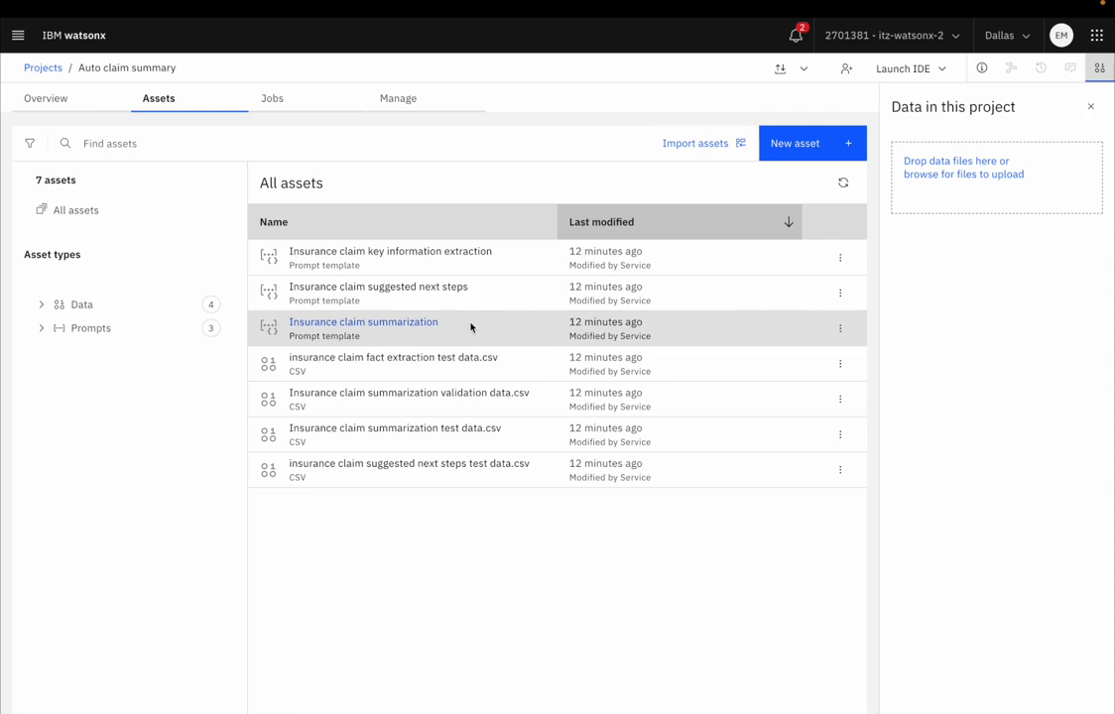
pyautogui.click(418, 329)
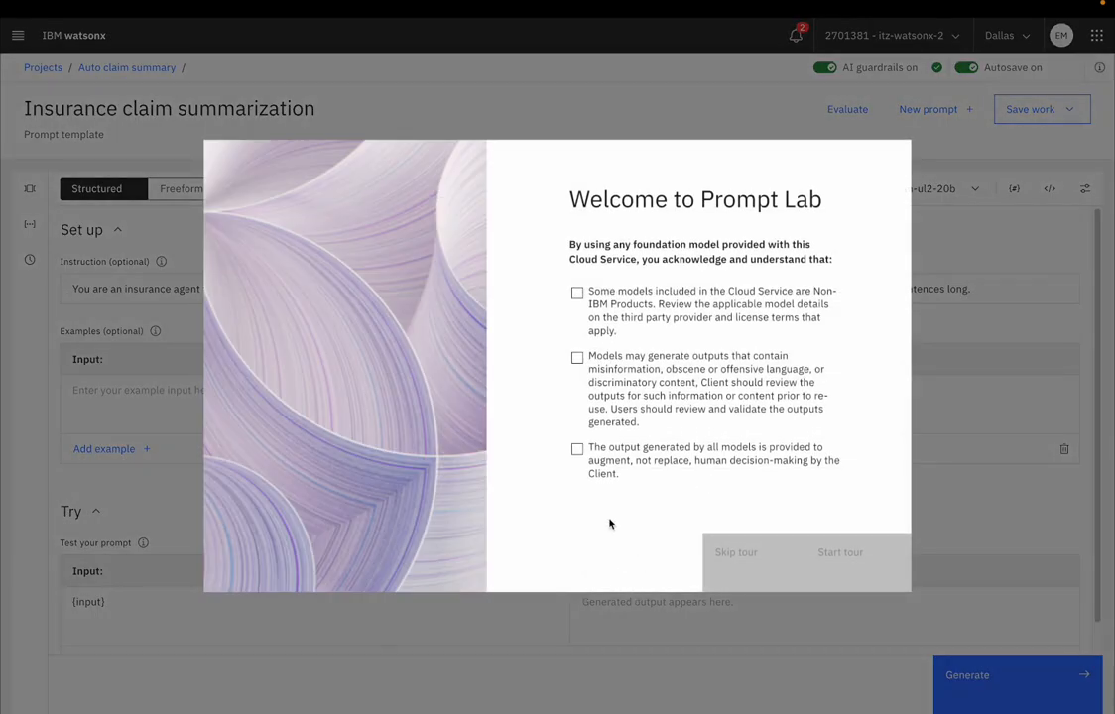
# Step: Accept all three Prompt Lab acknowledgements and skip the tour
pyautogui.click(577, 448)
pyautogui.click(578, 357)
pyautogui.click(577, 293)
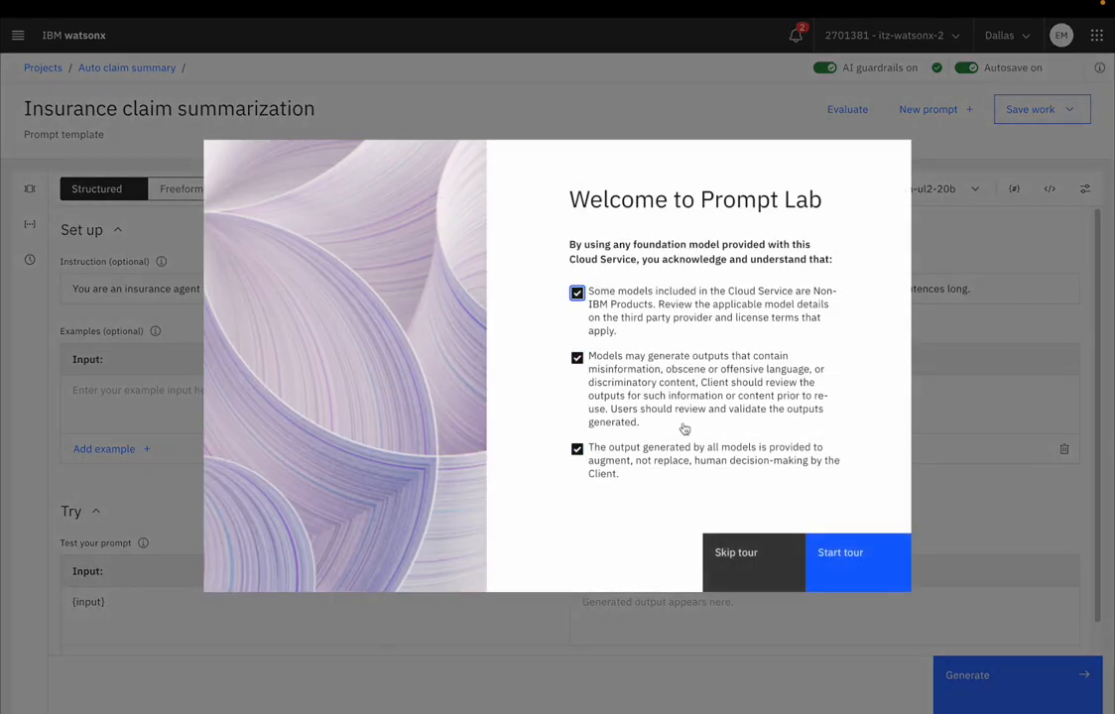
pyautogui.click(746, 572)
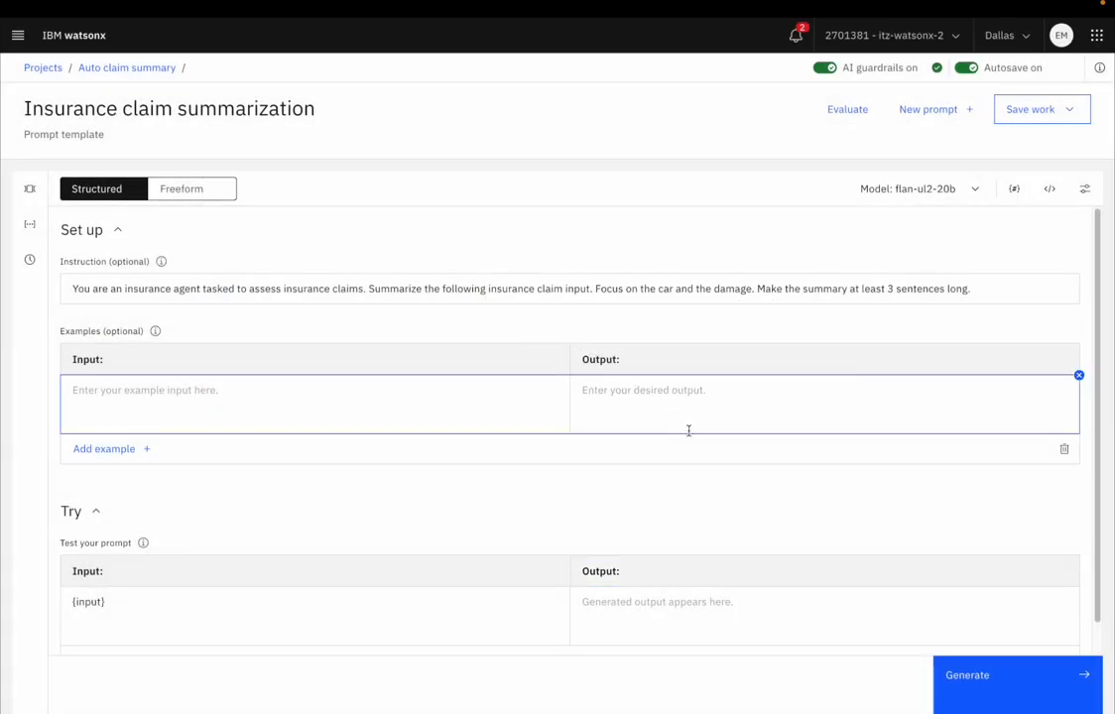
# Step: Examine the prompt template's instruction and test sections, the saved prompt templates and the sample prompts
pyautogui.scroll(-1, 695, 445)
pyautogui.scroll(1, 700, 454)
pyautogui.scroll(-1, 311, 391)
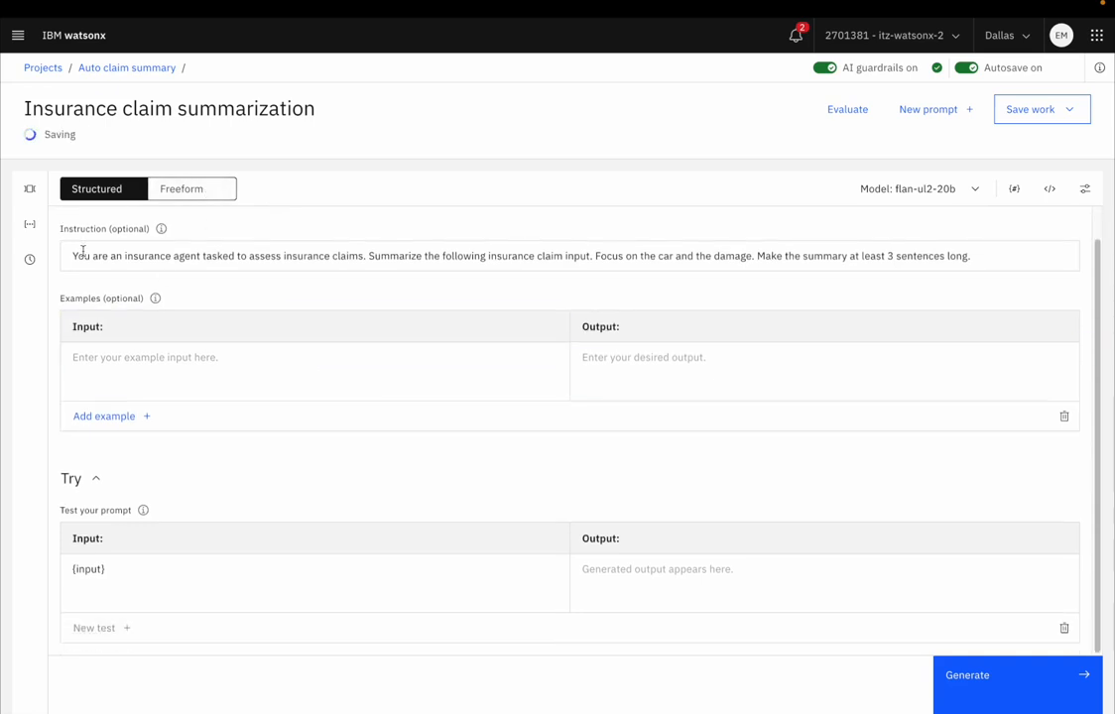
pyautogui.click(30, 230)
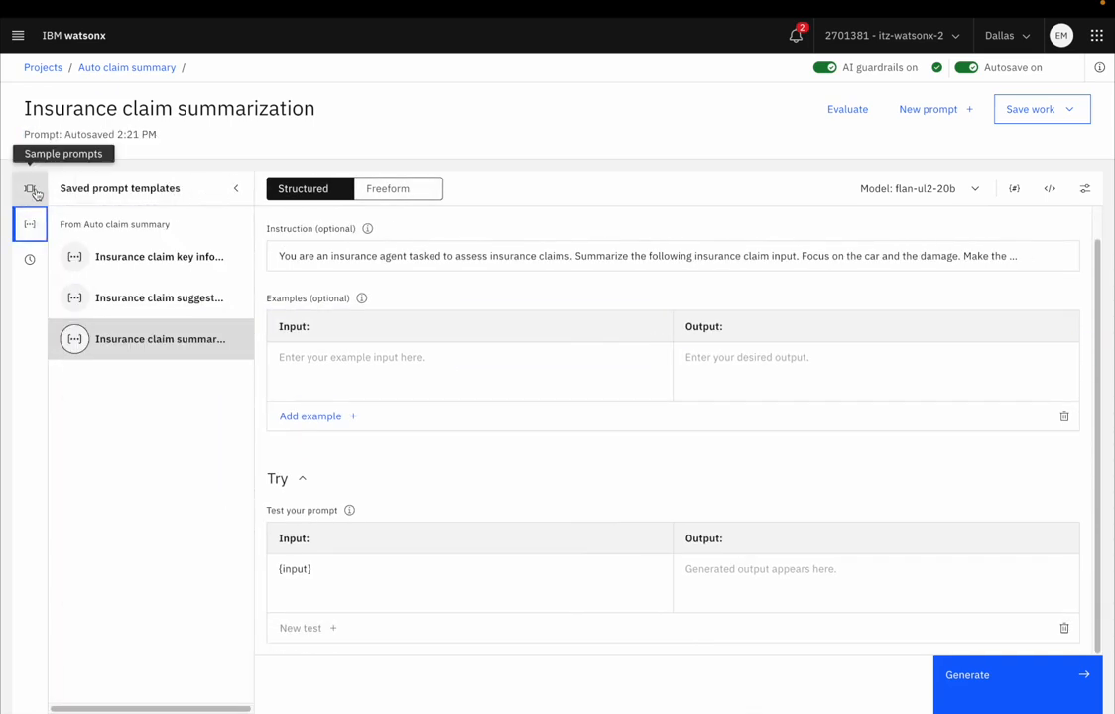
pyautogui.click(32, 190)
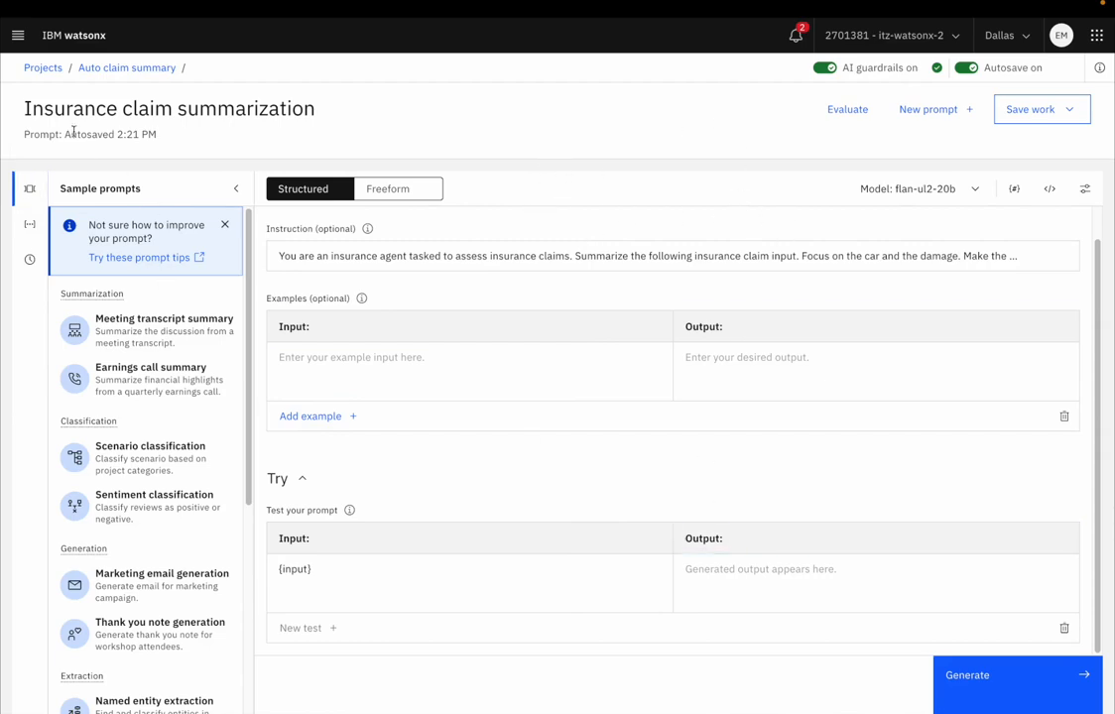
# Step: Return to the Auto claim summary project's assets and unlock the Insurance claim summarization prompt template
pyautogui.click(136, 77)
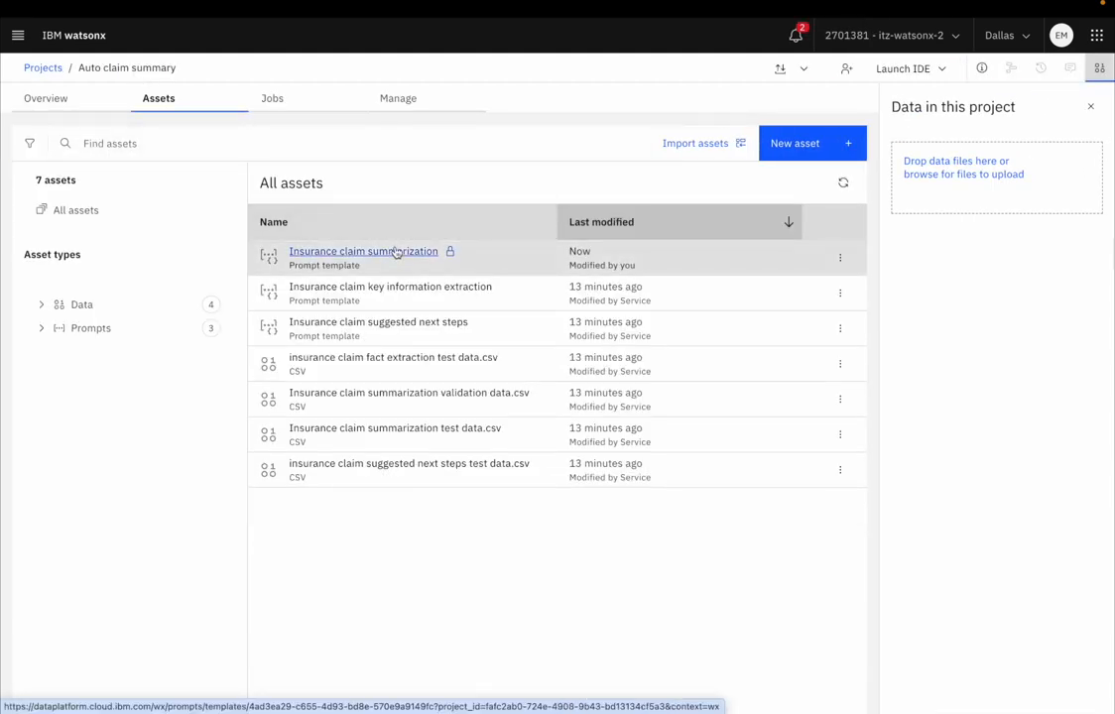
pyautogui.click(836, 259)
pyautogui.click(454, 253)
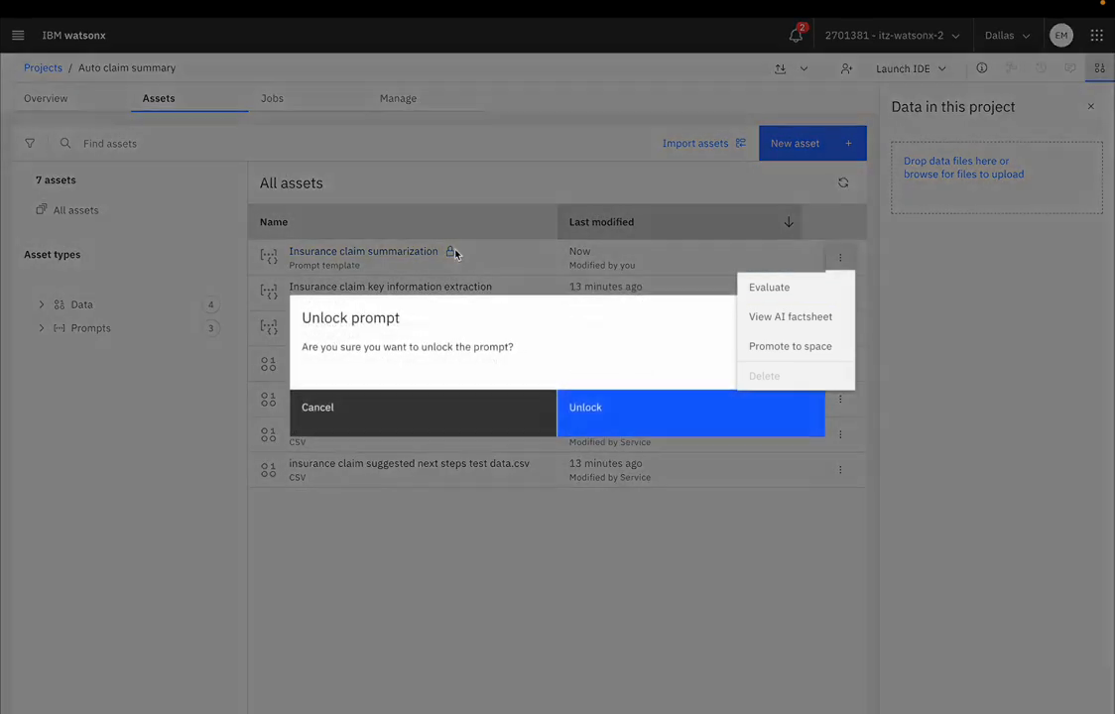
pyautogui.click(572, 422)
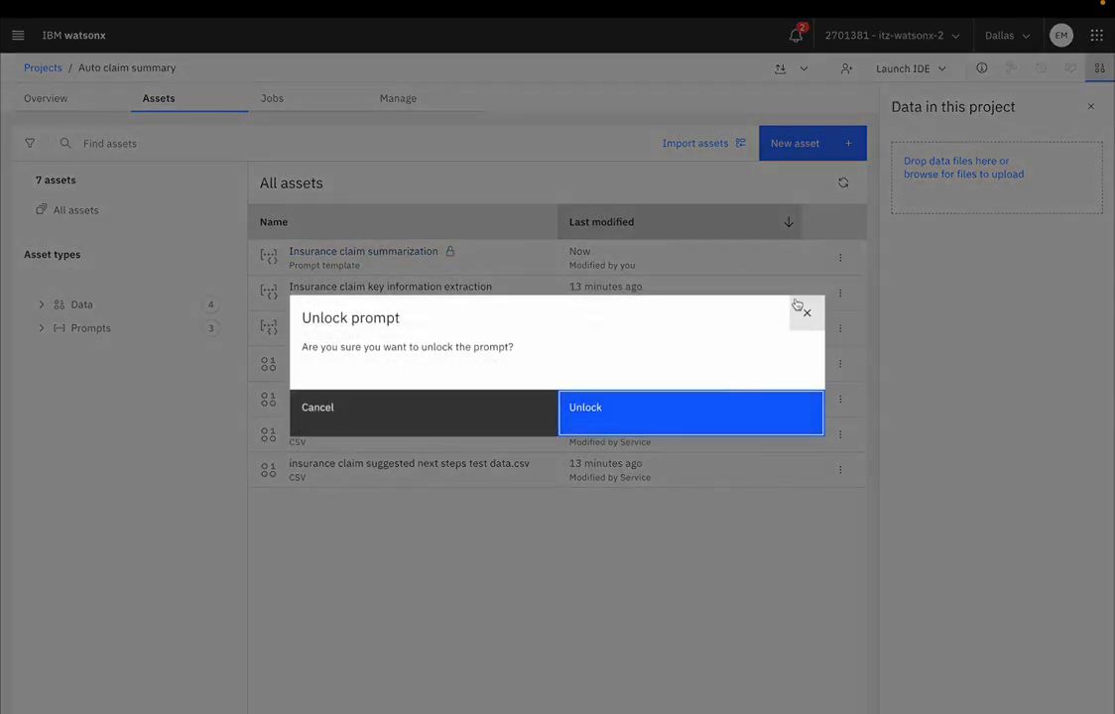
# Step: Open the AI factsheet of the Insurance claim summarization template, skip its tour and examine the foundation model and prompt template details
pyautogui.click(840, 258)
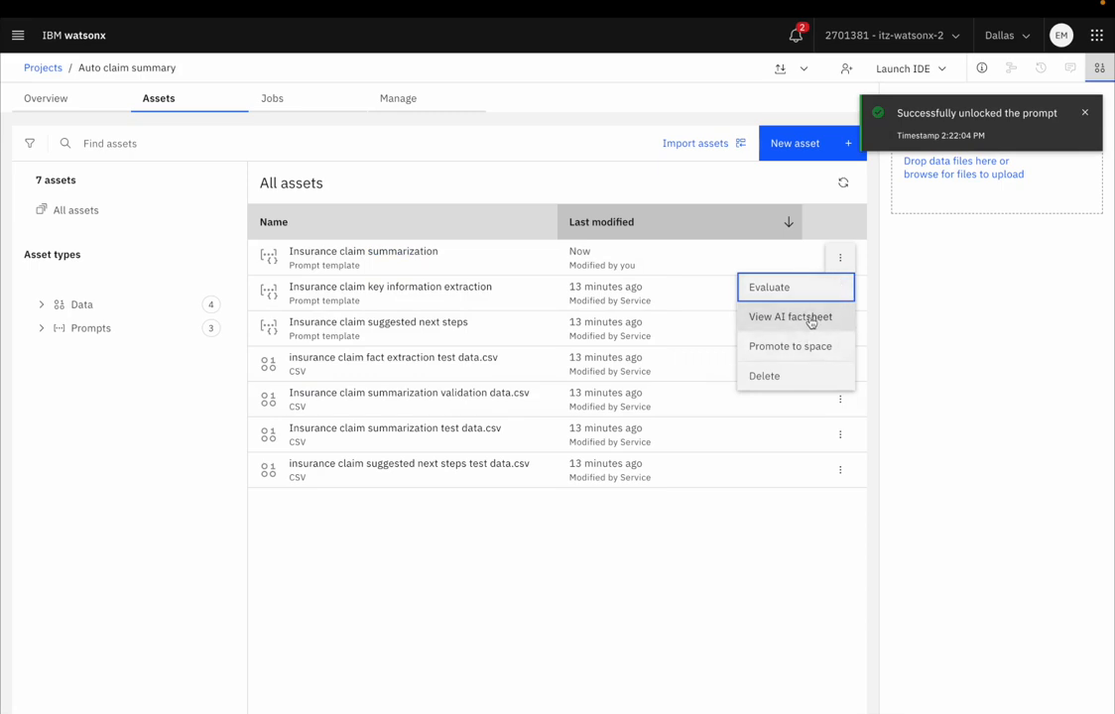
pyautogui.click(814, 317)
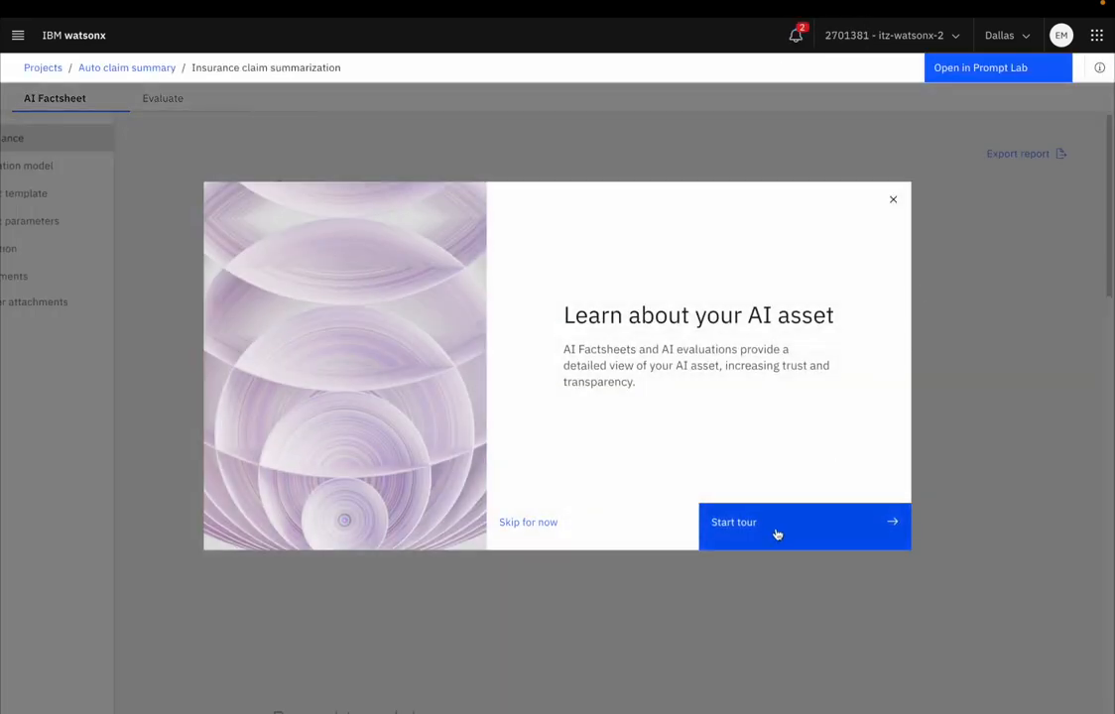
pyautogui.click(581, 527)
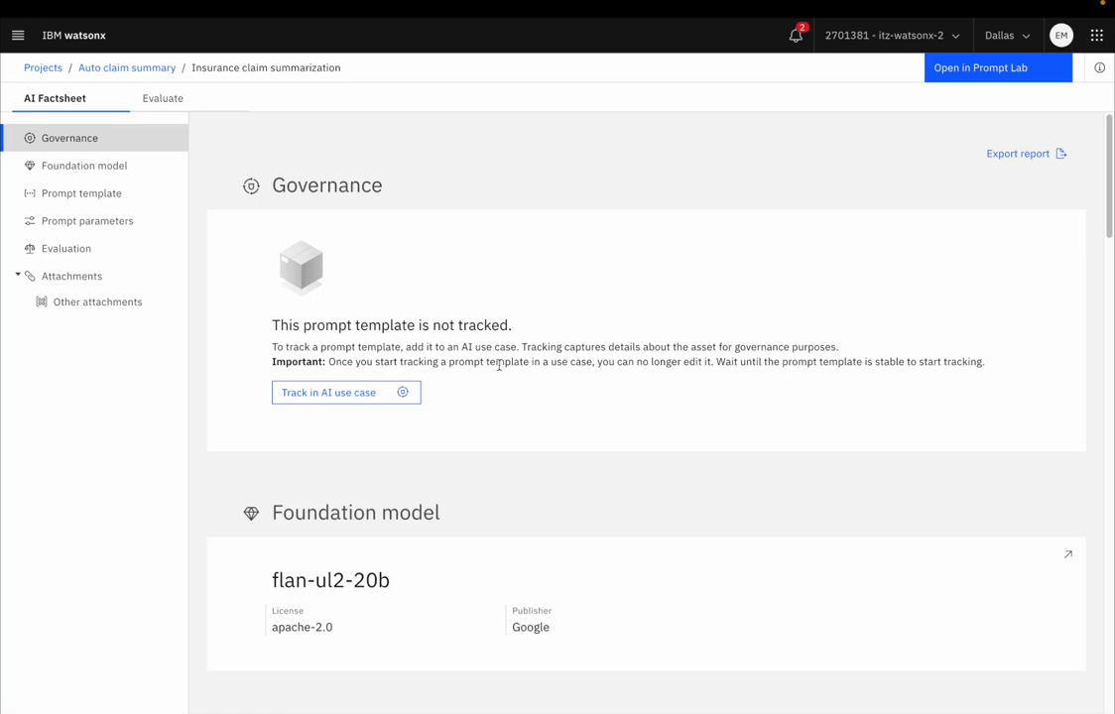
pyautogui.scroll(-2, 505, 389)
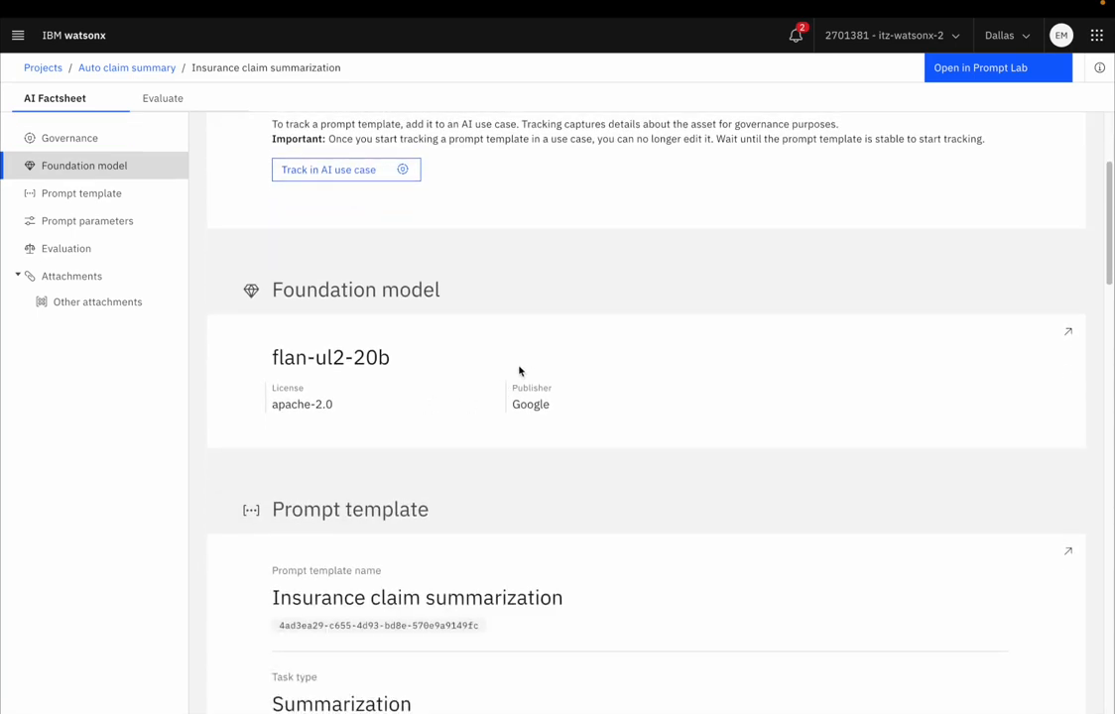
pyautogui.scroll(-1, 518, 368)
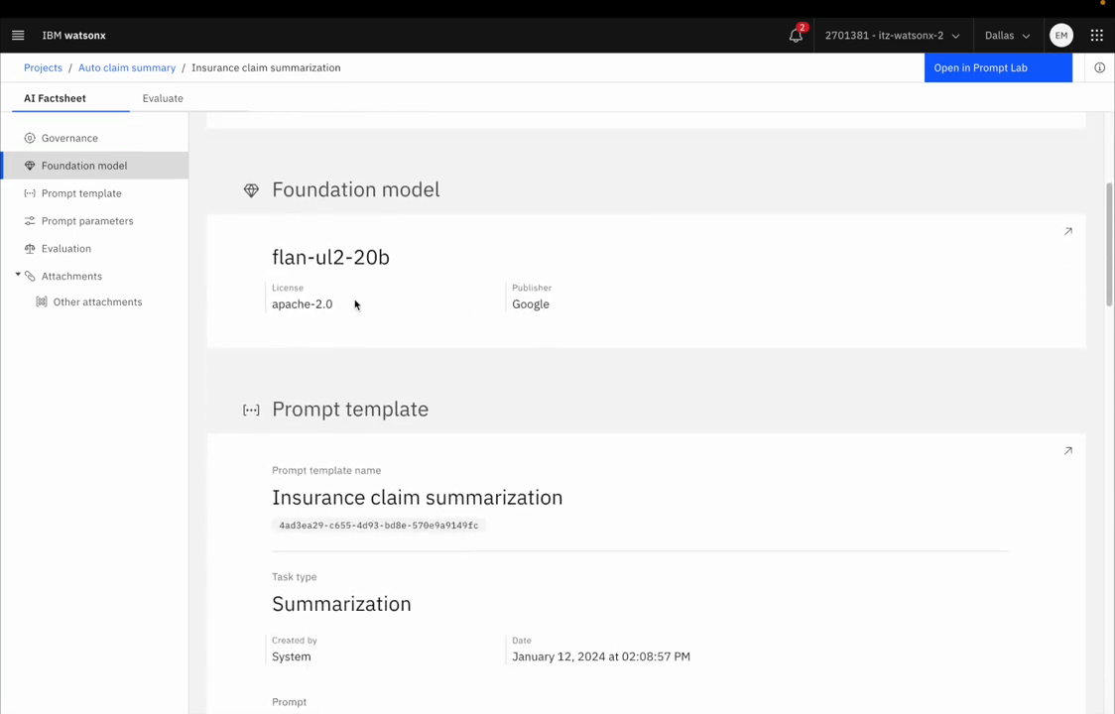
# Step: Examine the factsheet's prompt template, prompt parameters, evaluation and attachments sections and return to its governance section
pyautogui.scroll(-1, 437, 310)
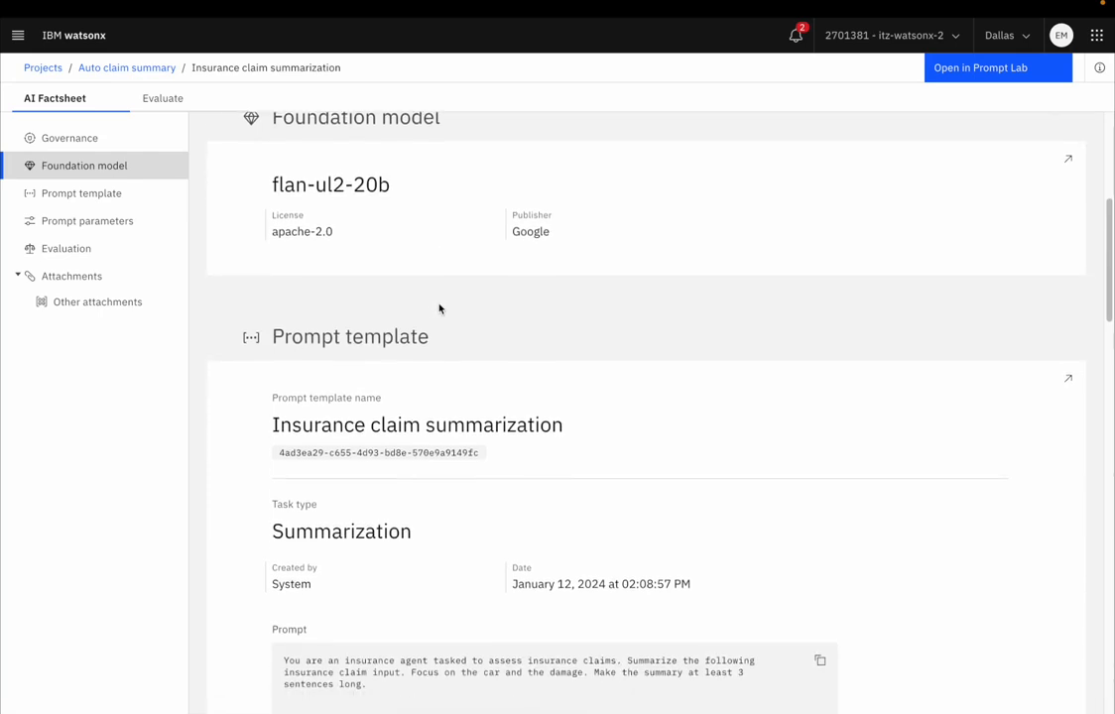
pyautogui.scroll(-3, 440, 309)
pyautogui.scroll(-4, 308, 431)
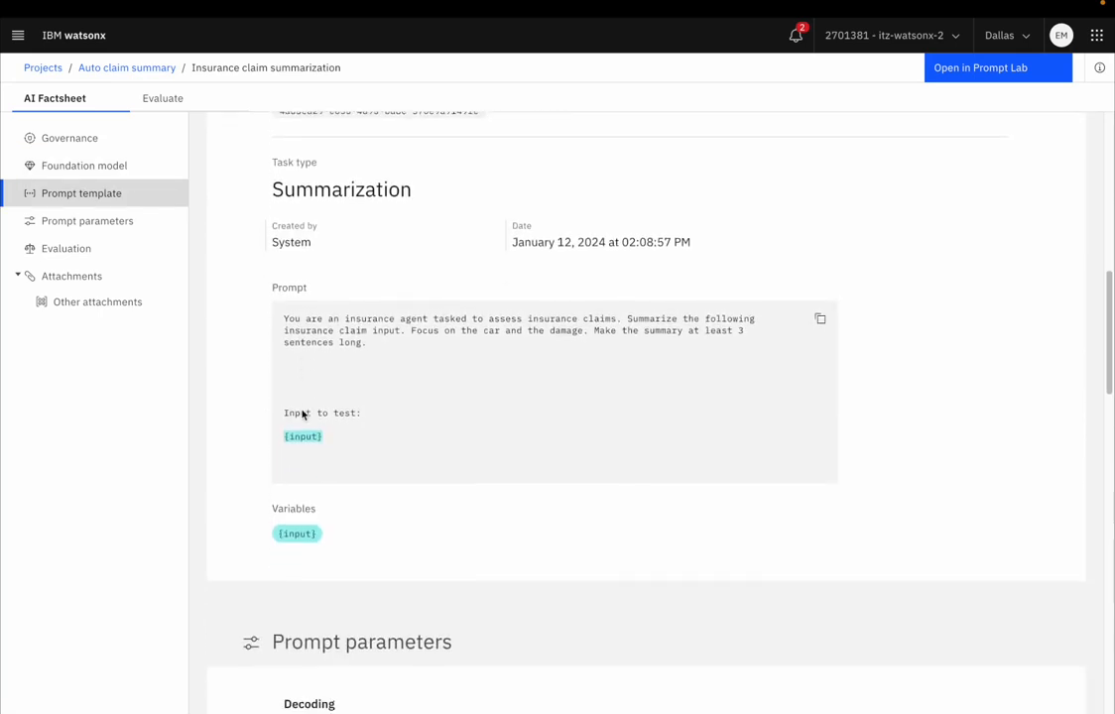
pyautogui.scroll(-4, 419, 473)
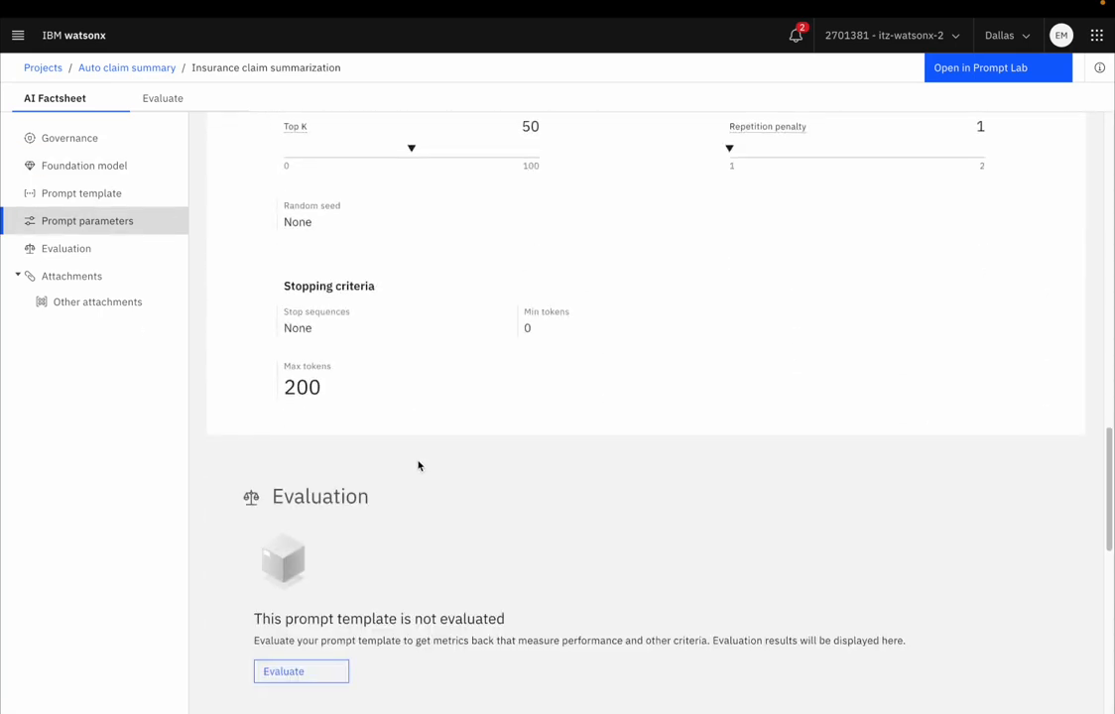
pyautogui.scroll(-2, 421, 465)
pyautogui.scroll(-3, 410, 466)
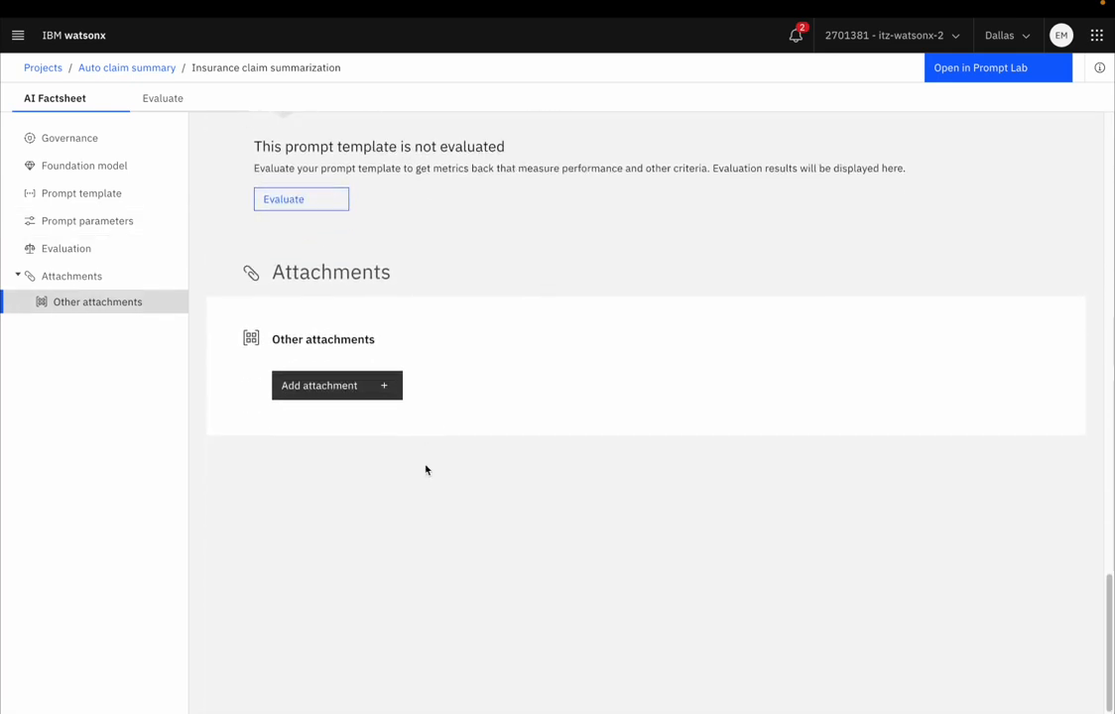
pyautogui.scroll(3, 448, 426)
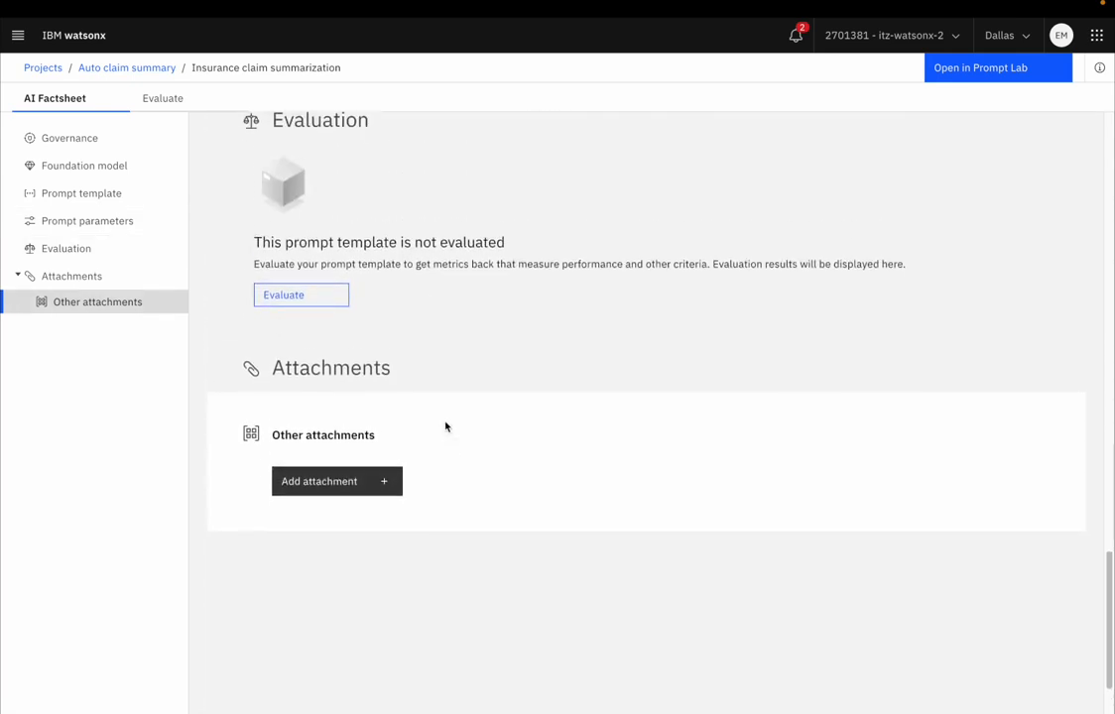
pyautogui.scroll(15, 447, 429)
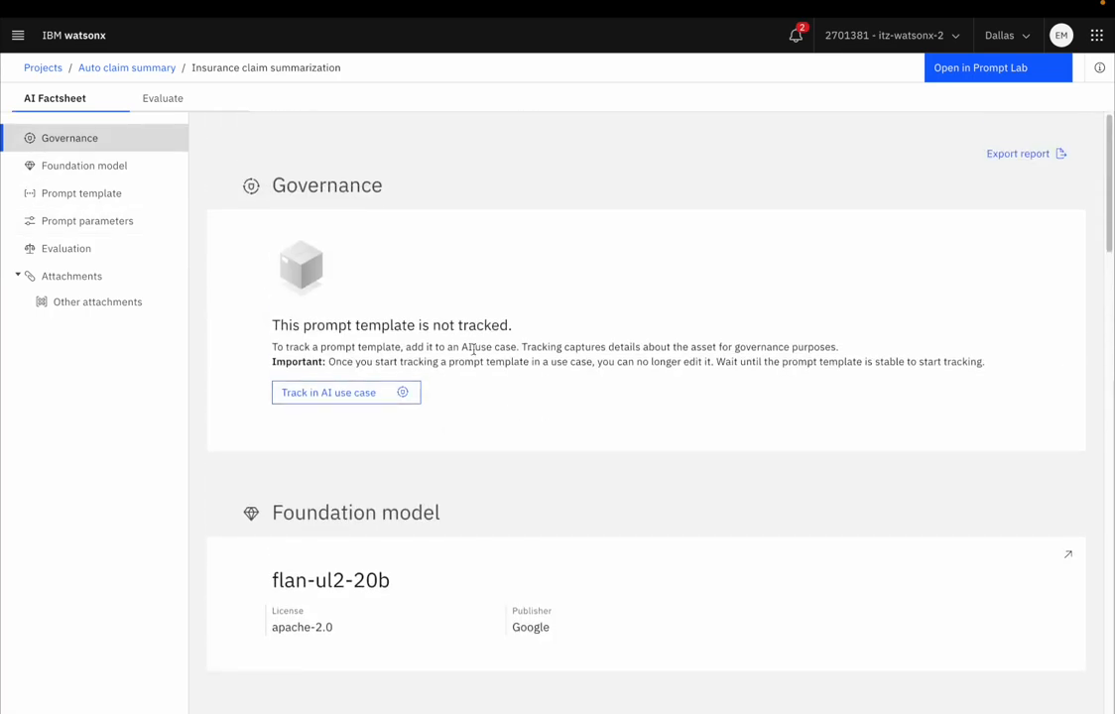
# Step: Track the Insurance claim summarization template in the Claim summarization AI use case with the default approach and experimental version 0.0.1
pyautogui.click(341, 404)
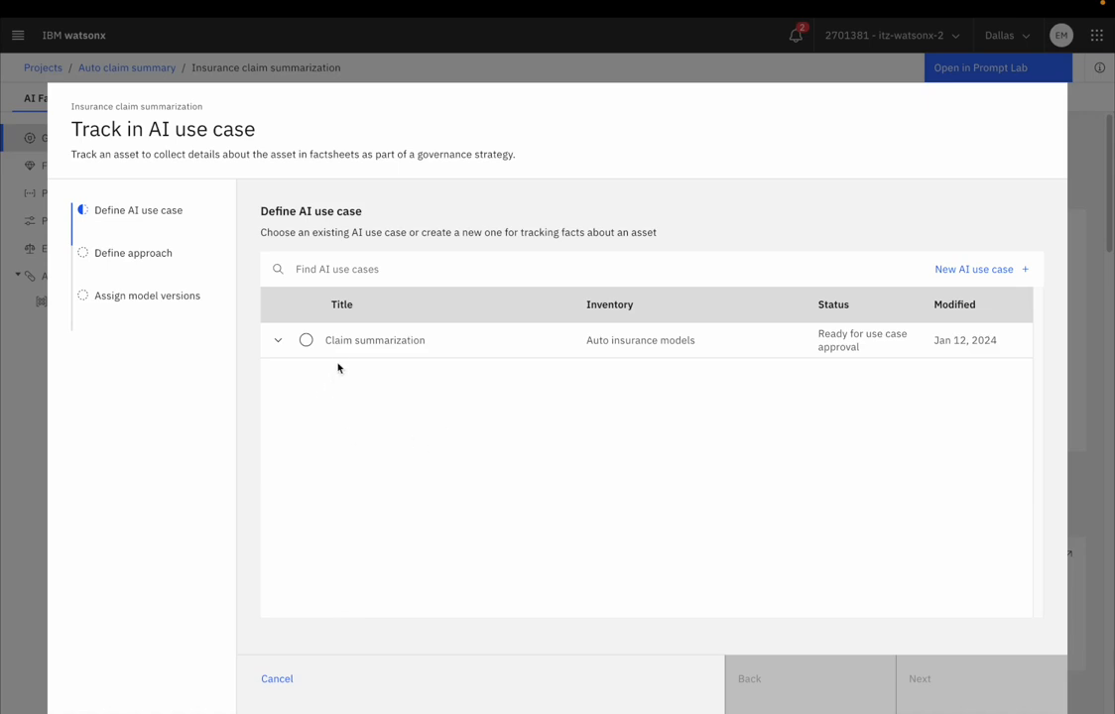
pyautogui.click(307, 341)
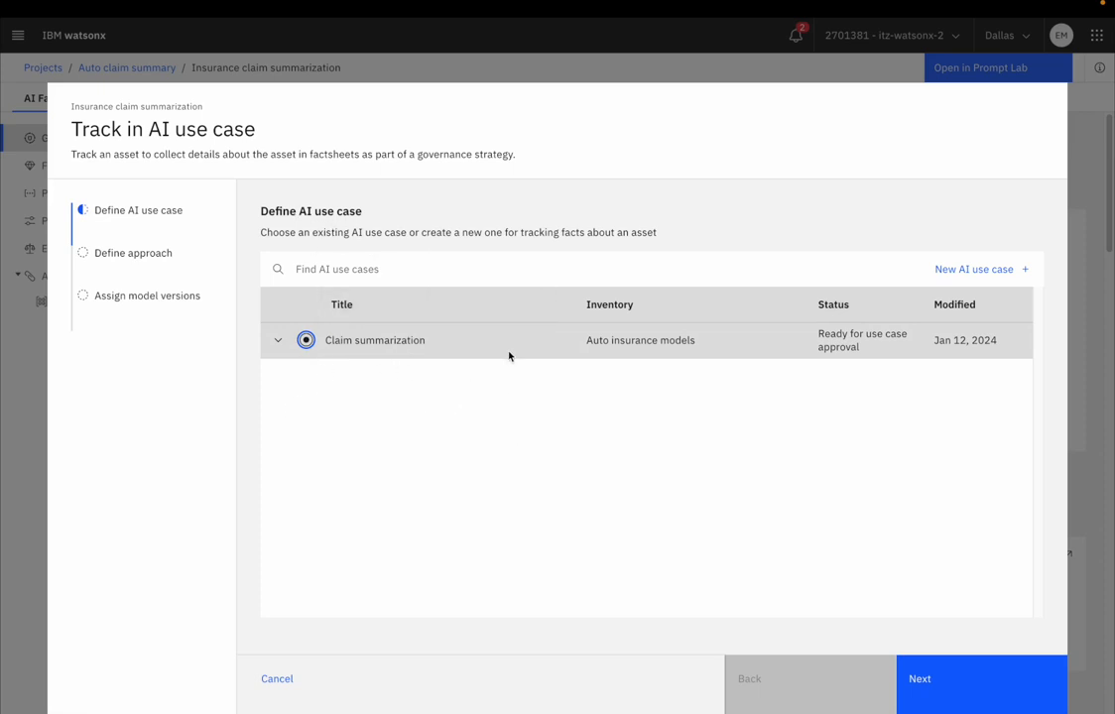
pyautogui.click(933, 685)
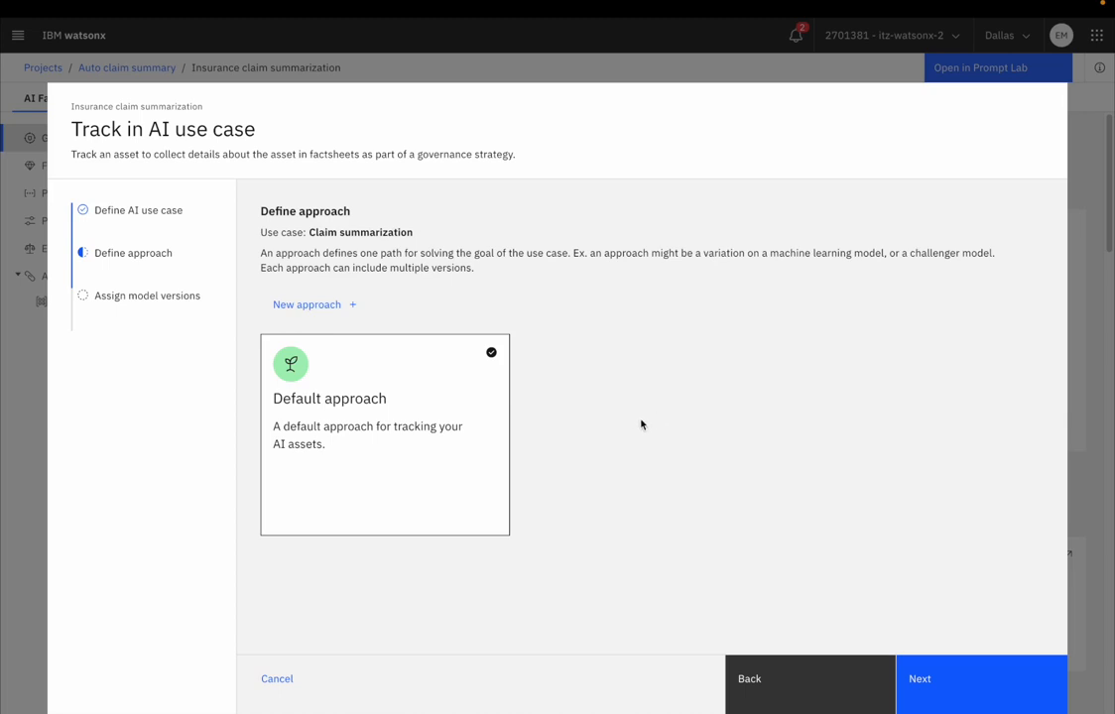
pyautogui.click(929, 685)
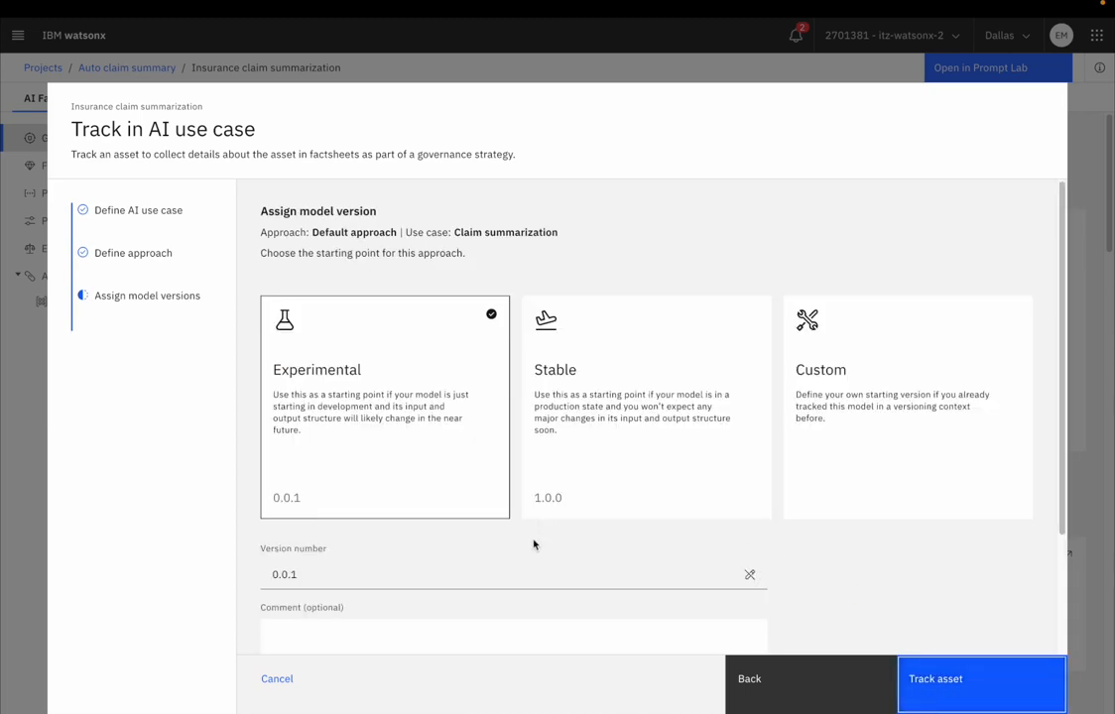
pyautogui.scroll(-1, 534, 544)
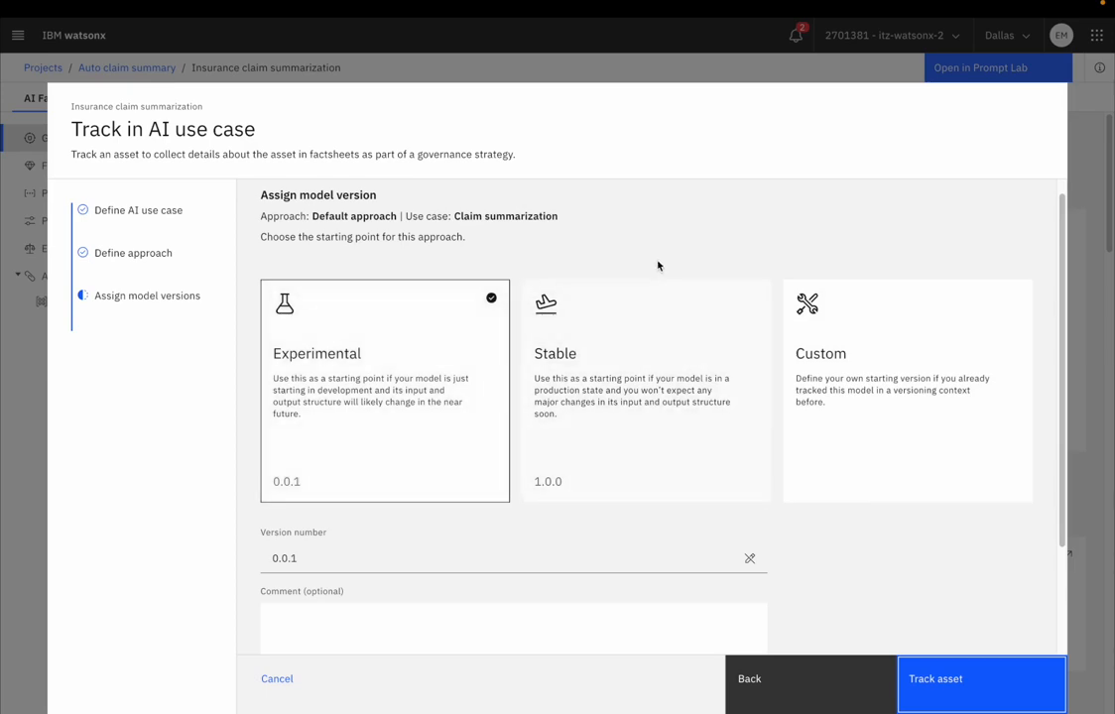
pyautogui.scroll(-3, 658, 268)
pyautogui.scroll(3, 453, 463)
pyautogui.scroll(-3, 369, 547)
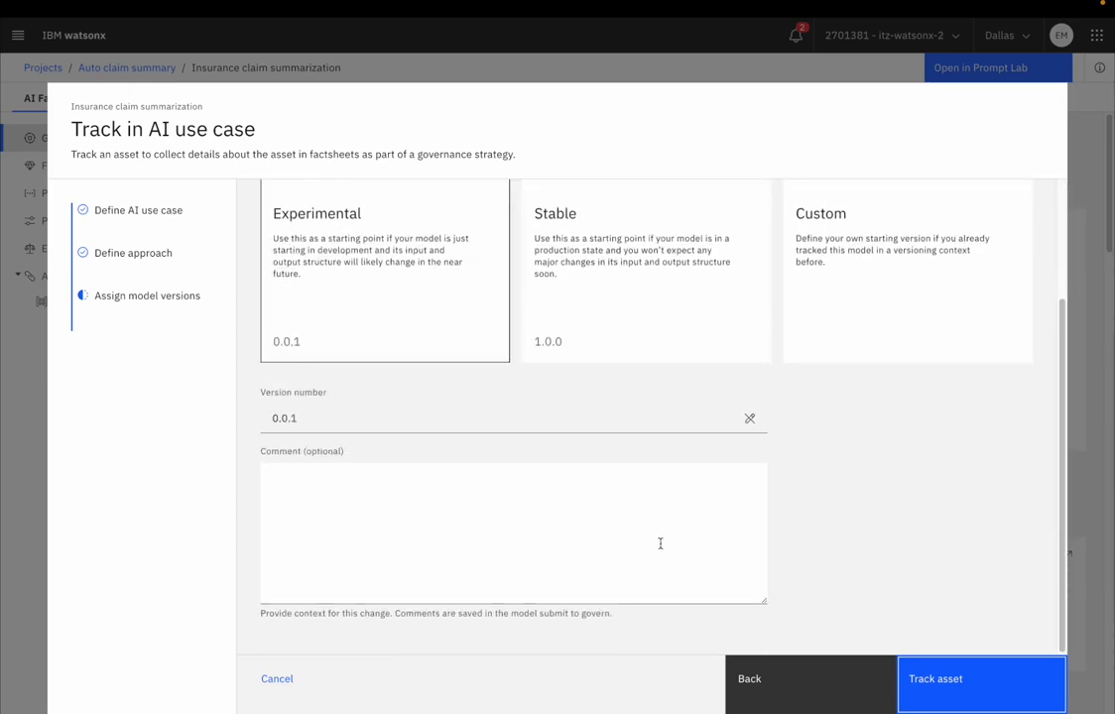
pyautogui.click(916, 697)
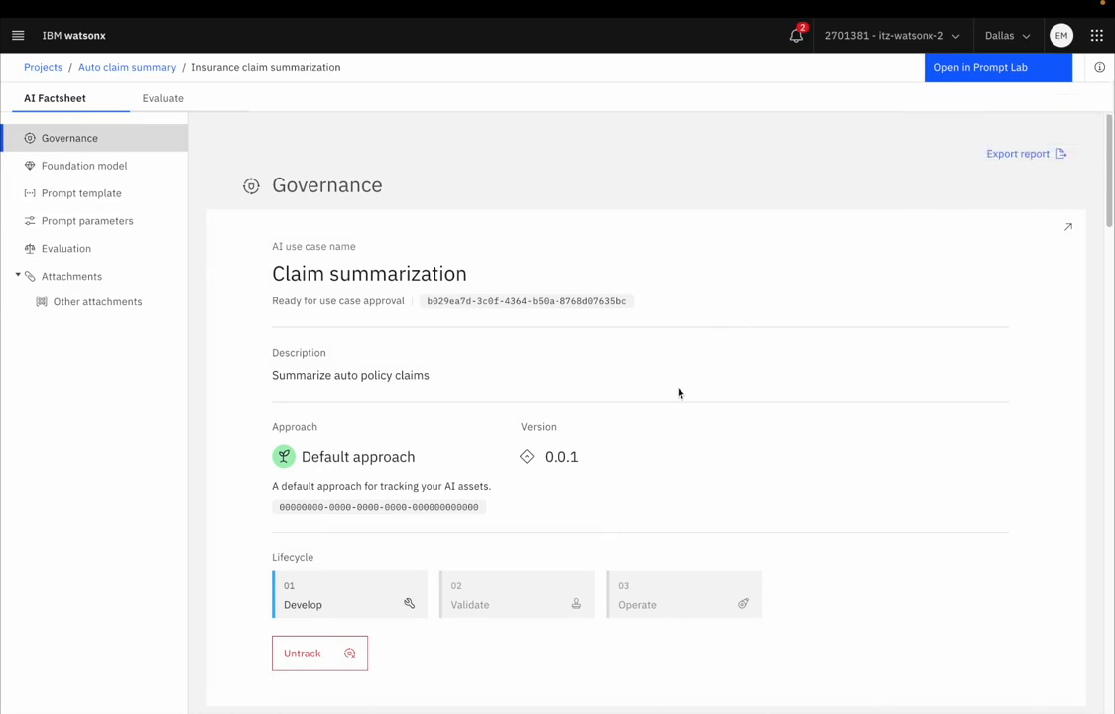
# Step: Examine the use case, approach, version and lifecycle details in the factsheet's governance section
pyautogui.scroll(-1, 676, 390)
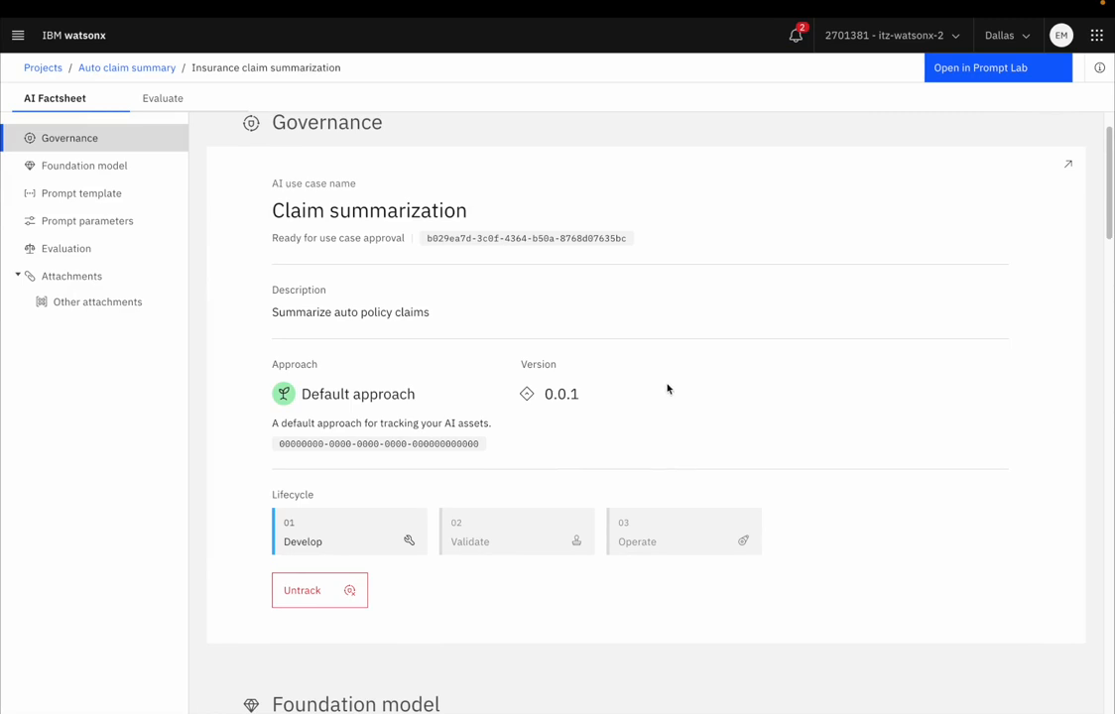
pyautogui.scroll(1, 668, 380)
pyautogui.scroll(1, 668, 385)
pyautogui.scroll(-5, 643, 475)
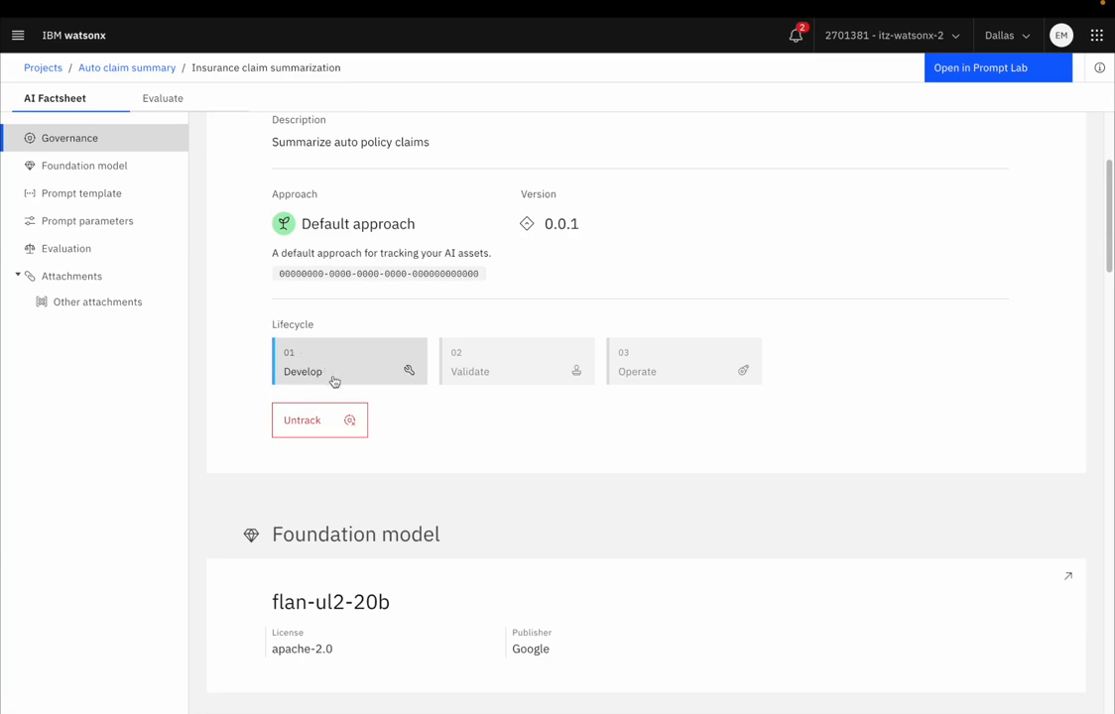
pyautogui.scroll(1, 387, 409)
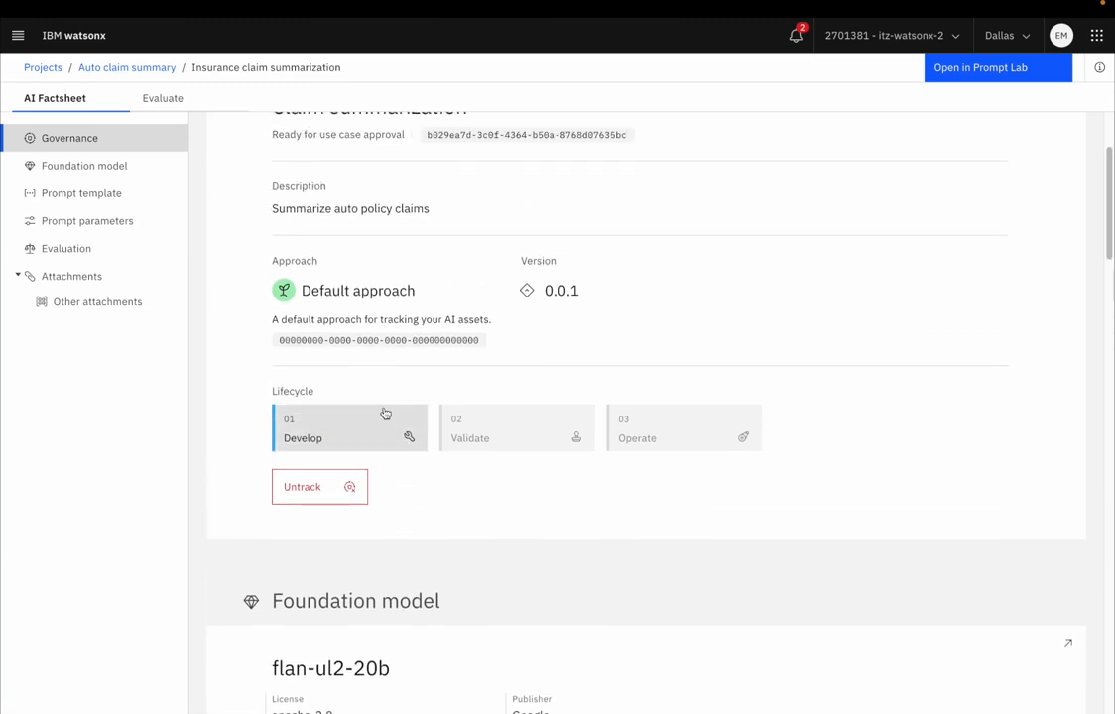
pyautogui.scroll(2, 385, 413)
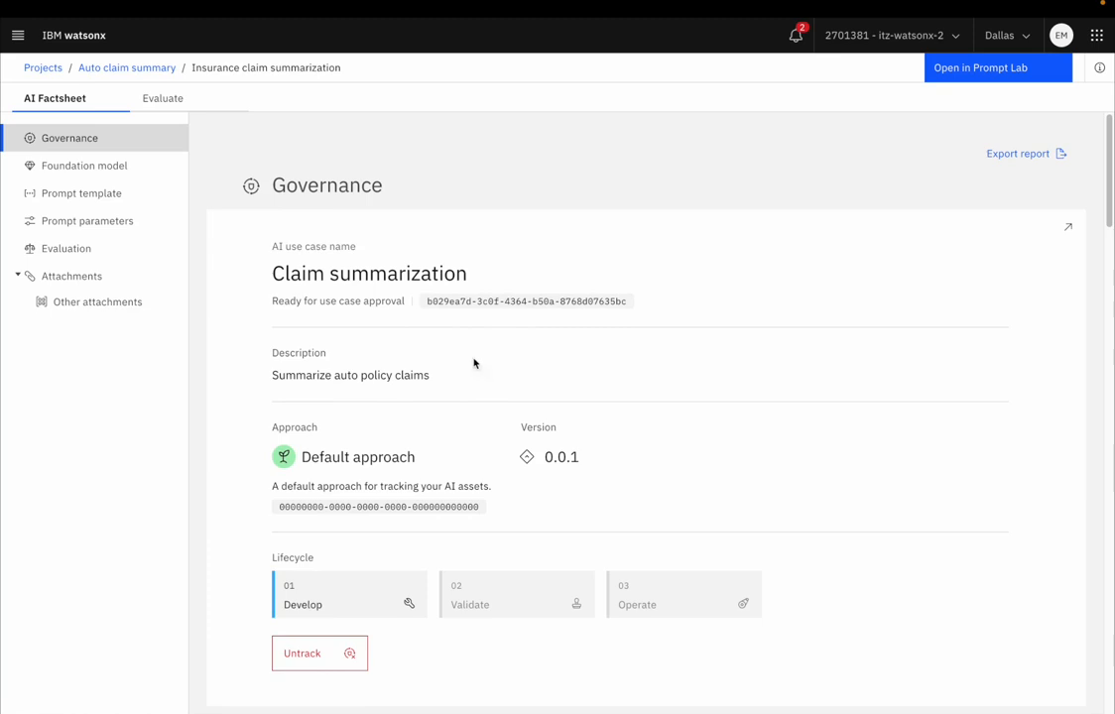
# Step: Open the Claim summarization AI use case and view its lifecycle
pyautogui.click(18, 34)
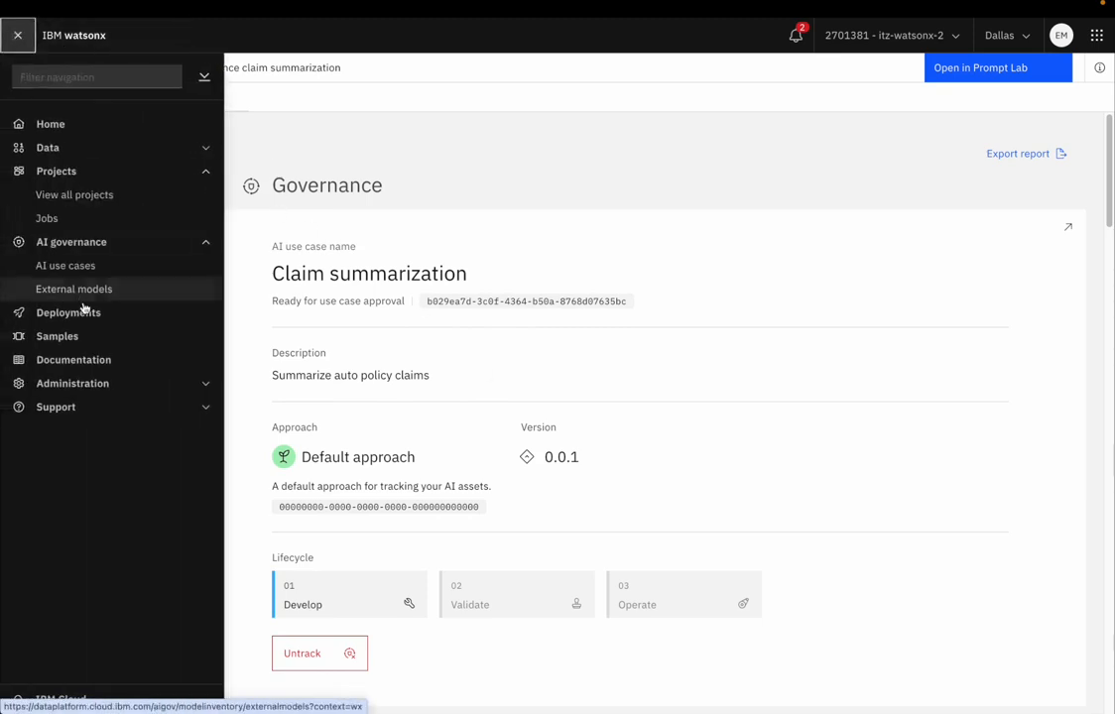
pyautogui.click(65, 266)
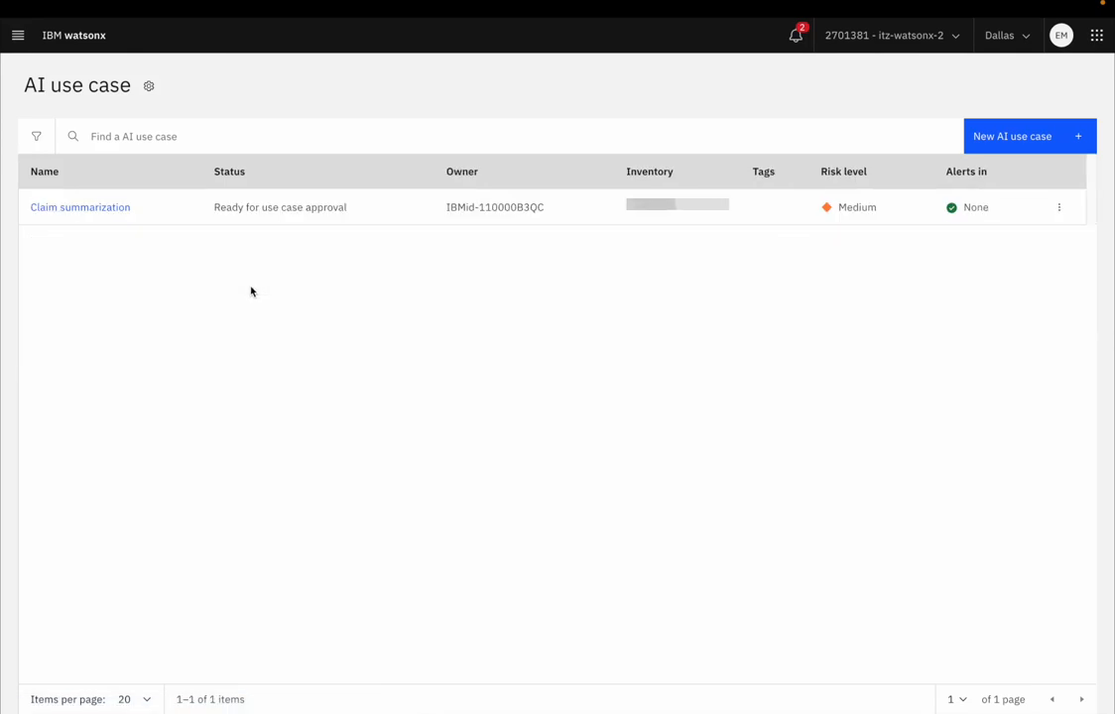
pyautogui.click(88, 210)
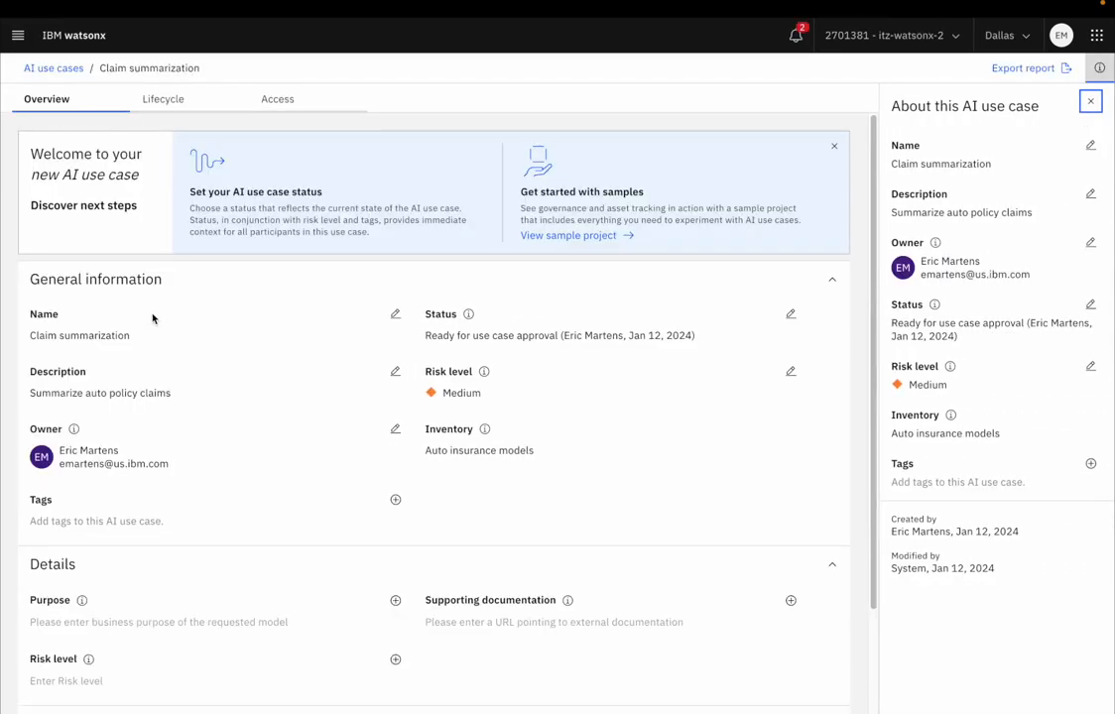
pyautogui.click(164, 100)
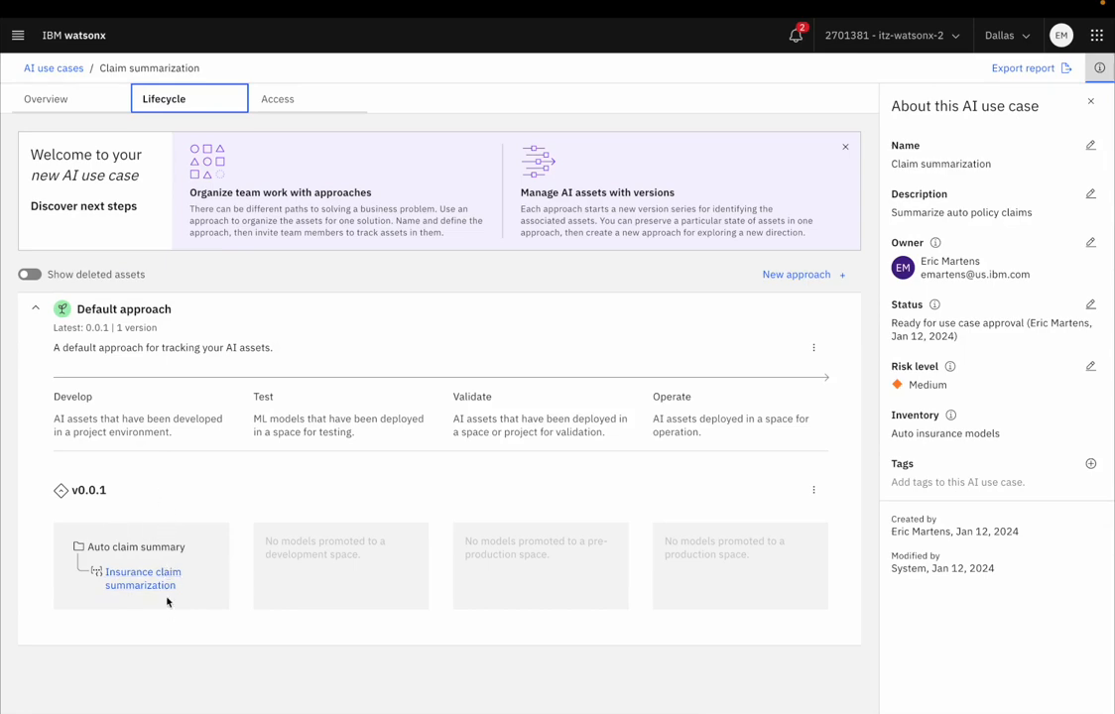
# Step: Examine the Insurance claim summarization factsheet from version 0.0.1 of the use case lifecycle and close it
pyautogui.click(136, 586)
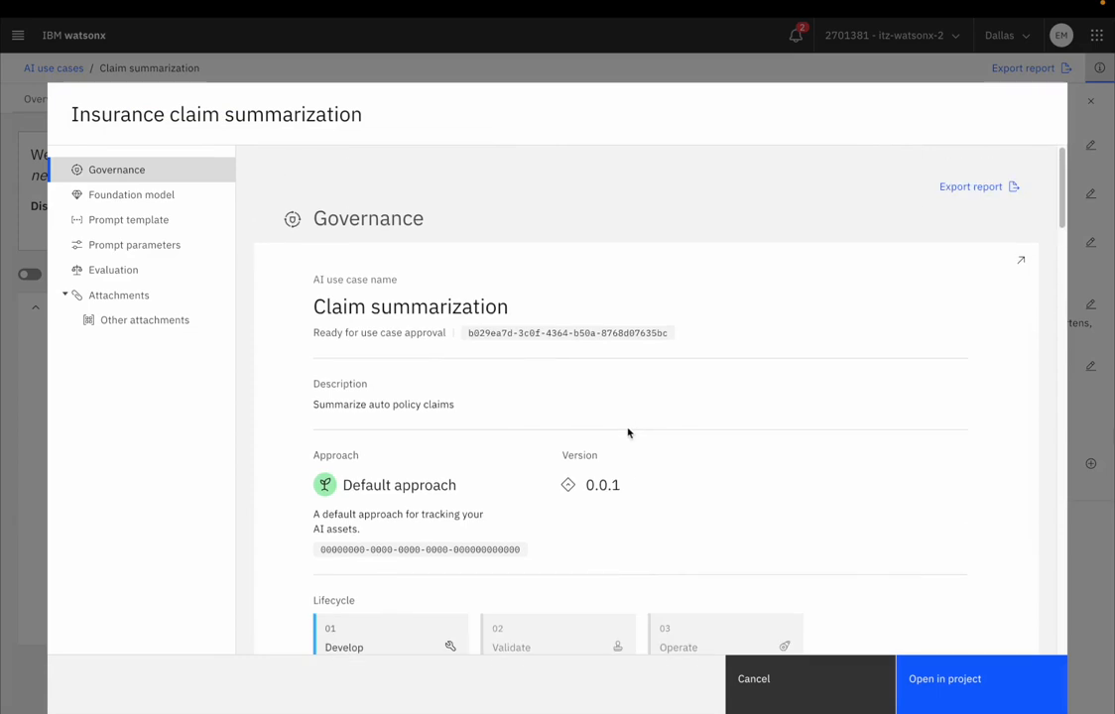
pyautogui.scroll(-5, 634, 452)
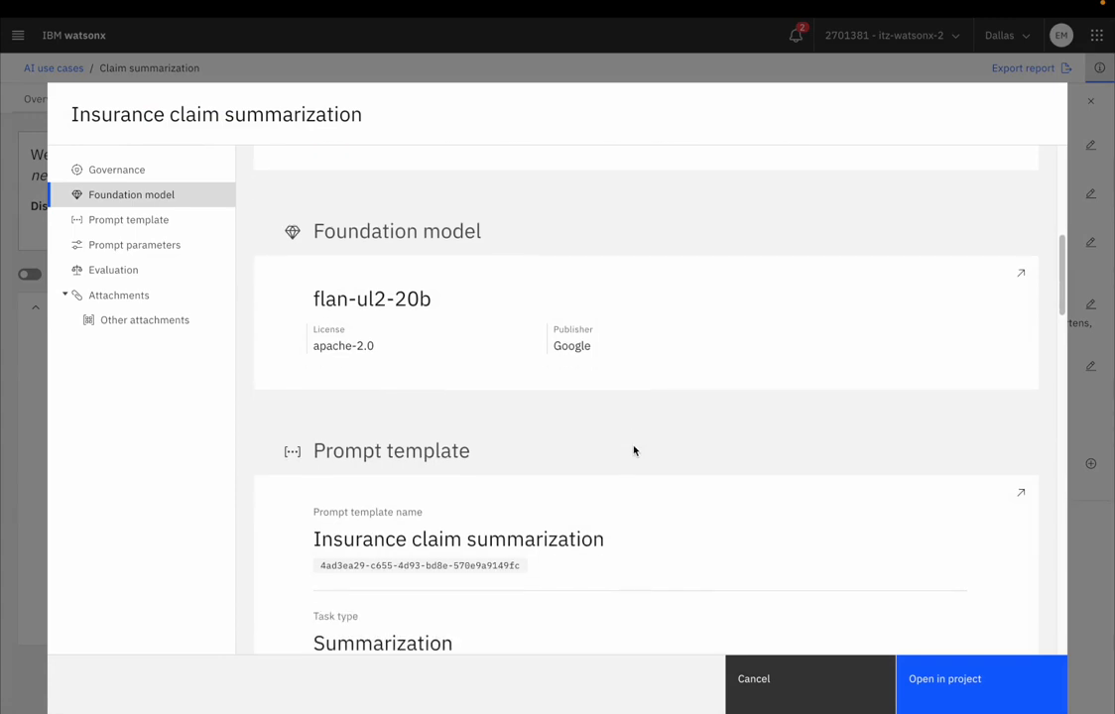
pyautogui.scroll(-3, 632, 451)
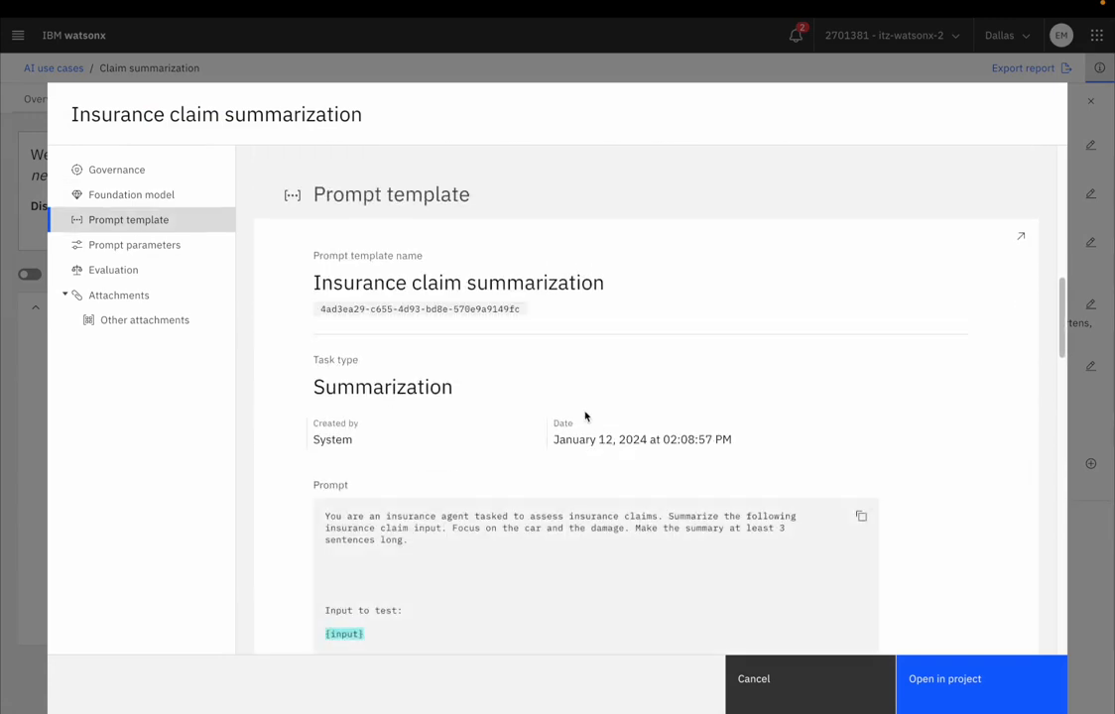
pyautogui.scroll(8, 585, 416)
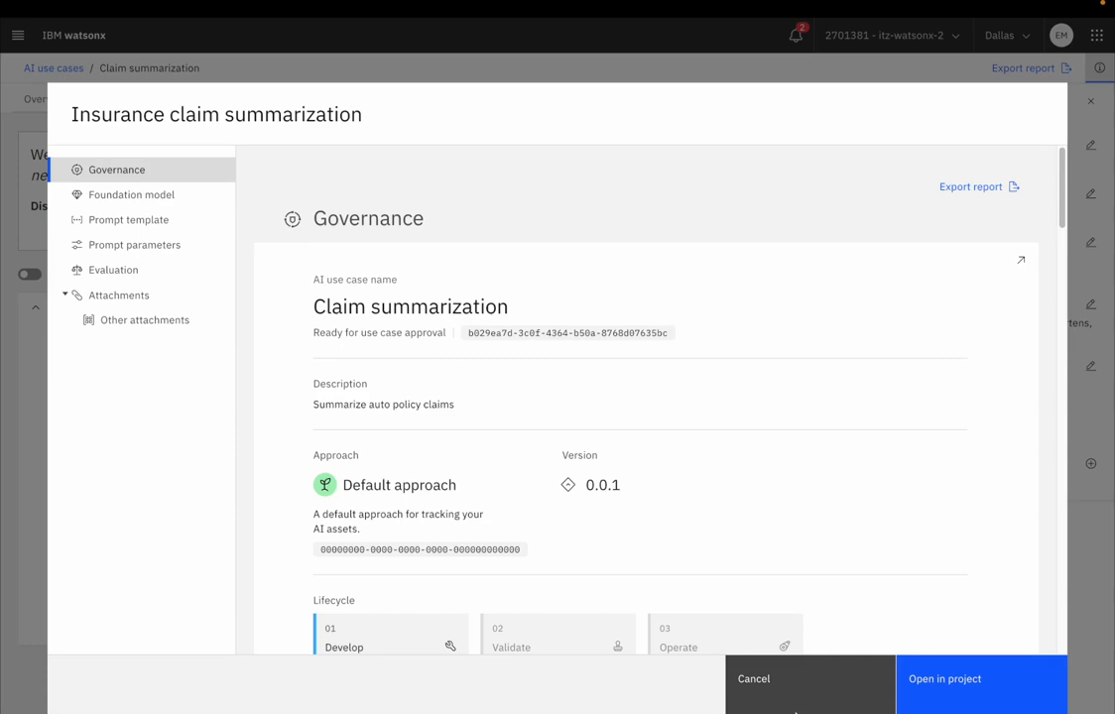
pyautogui.click(759, 686)
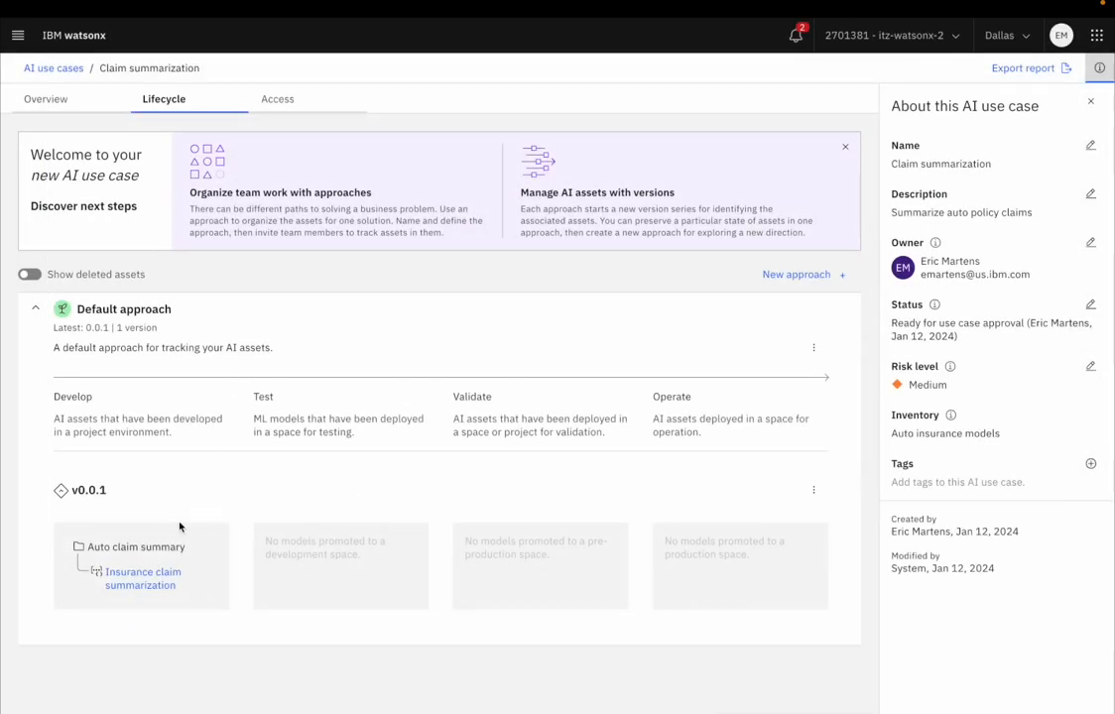
# Step: Return to the Auto claim summary project and start promoting the Insurance claim summarization template to a space
pyautogui.click(19, 38)
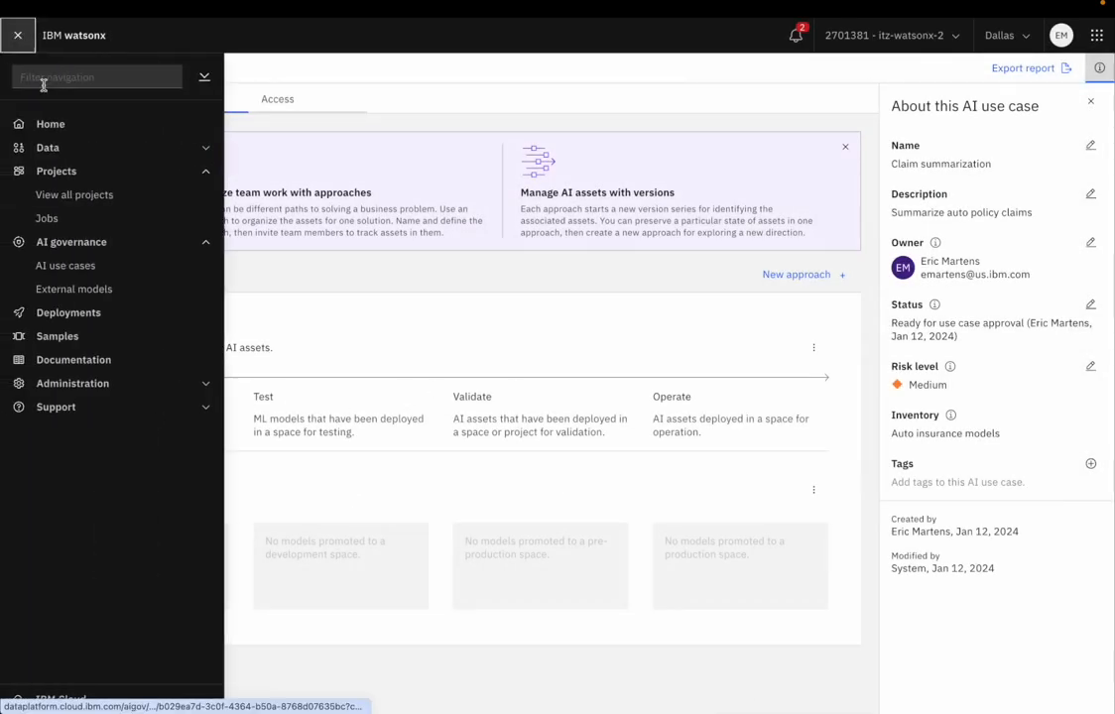
pyautogui.click(81, 196)
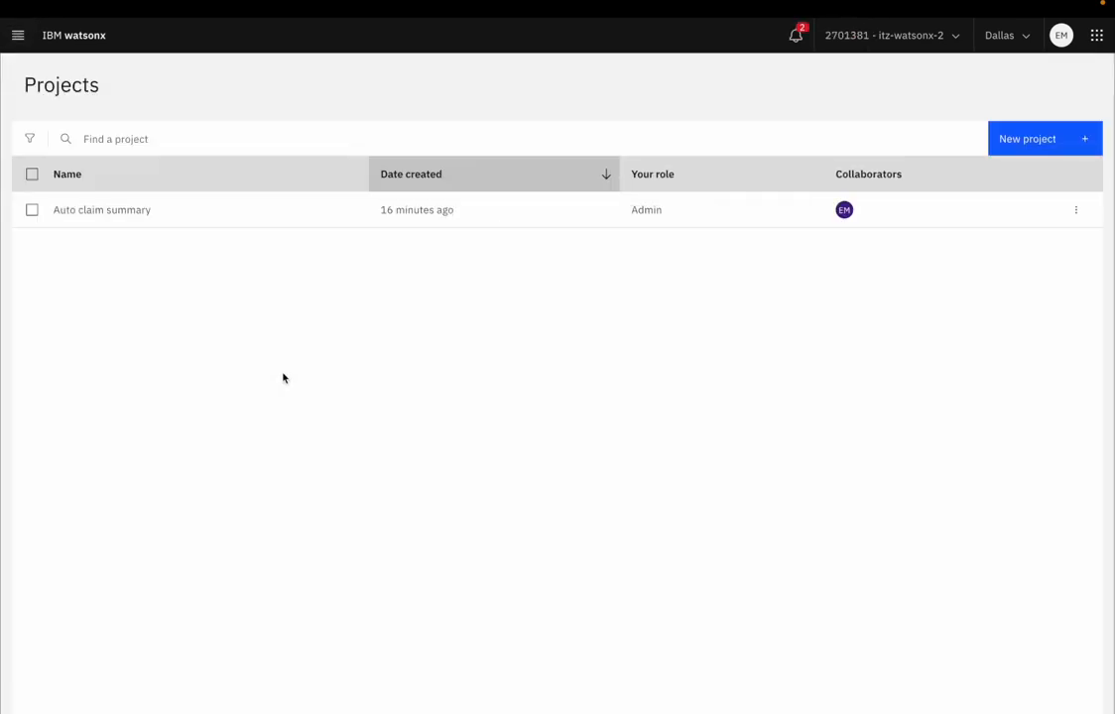
pyautogui.click(120, 213)
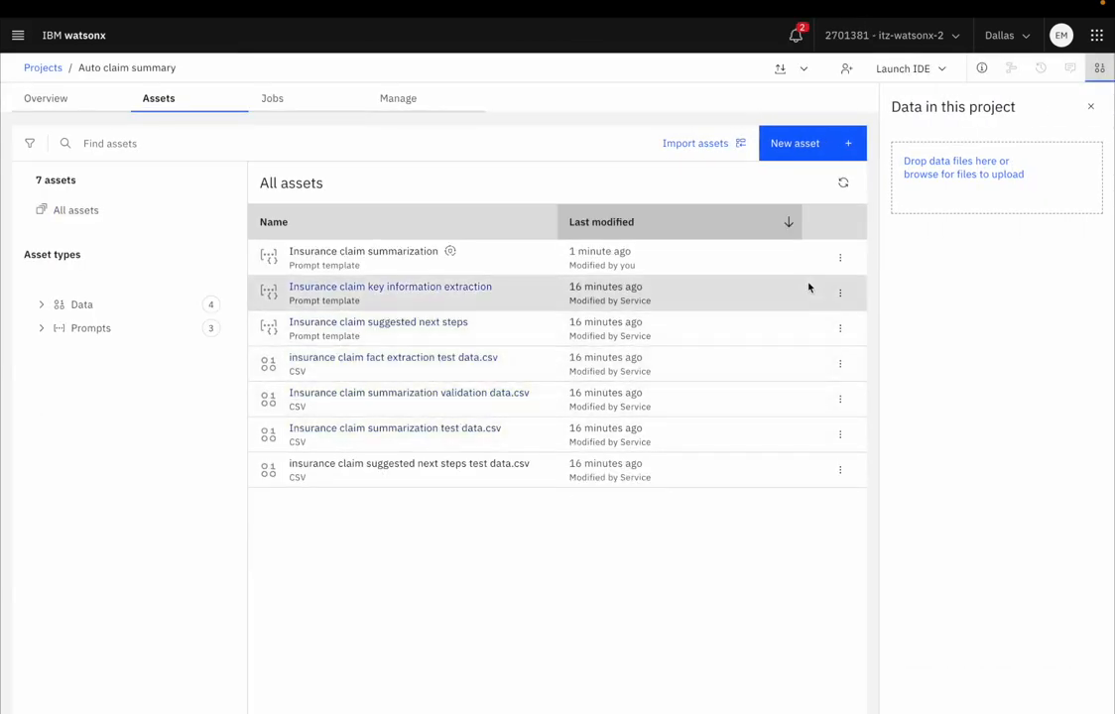
pyautogui.click(841, 260)
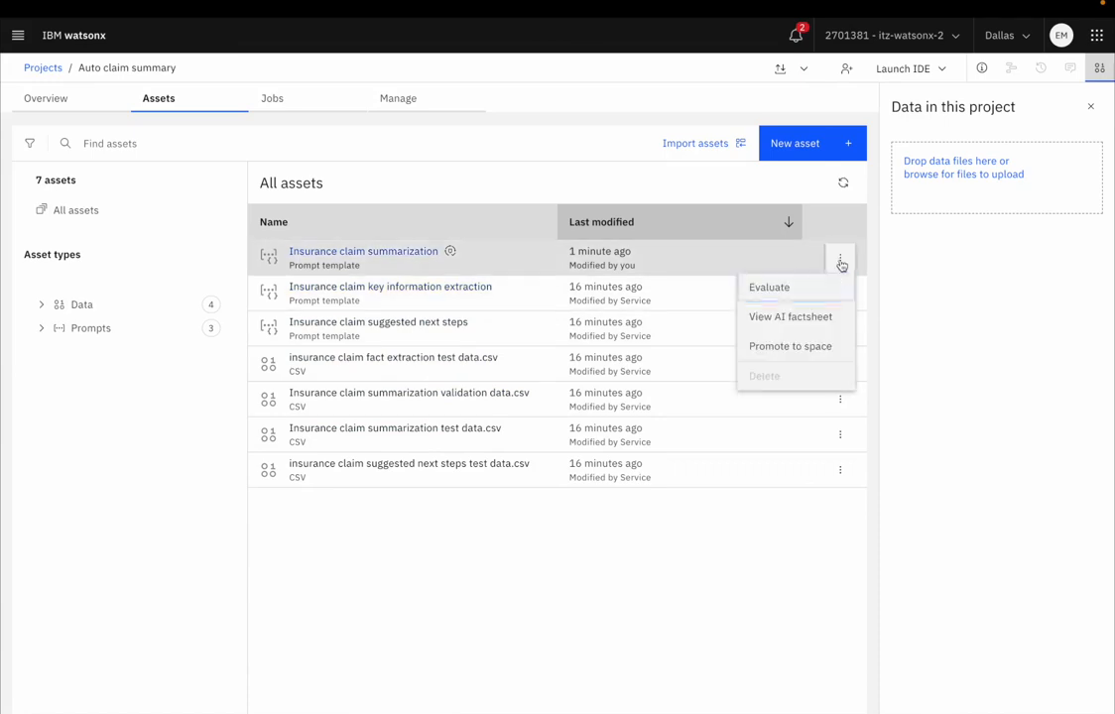
pyautogui.click(782, 352)
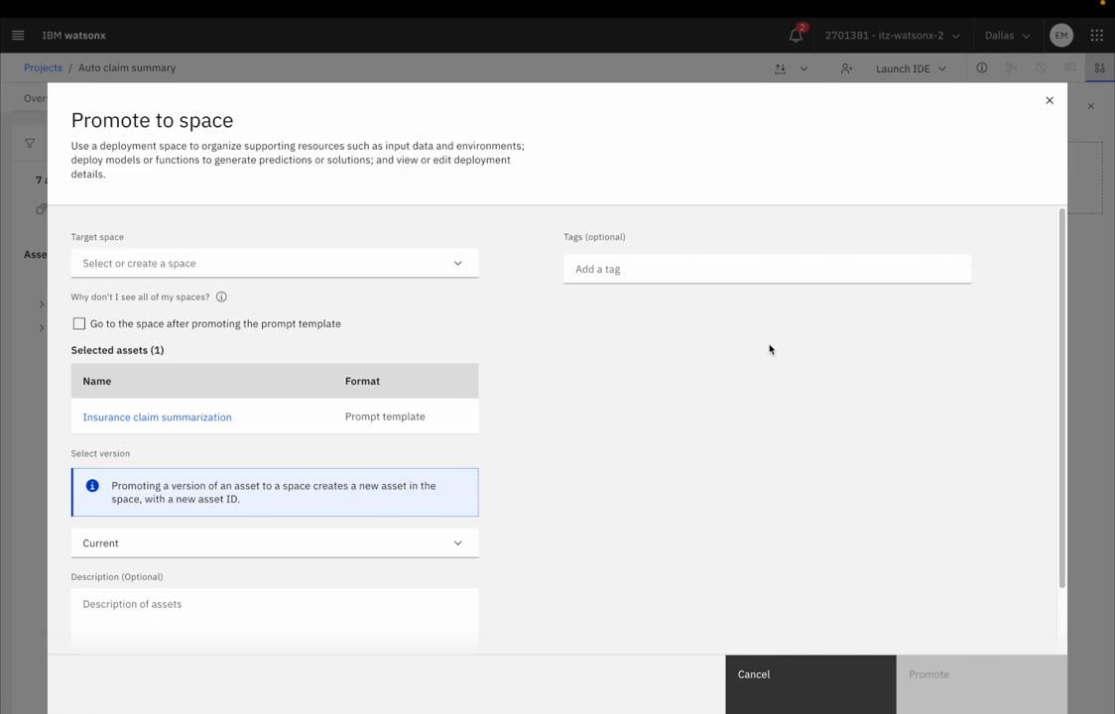
# Step: Start a new deployment space as the promotion target and name it Claim summarization test
pyautogui.click(350, 263)
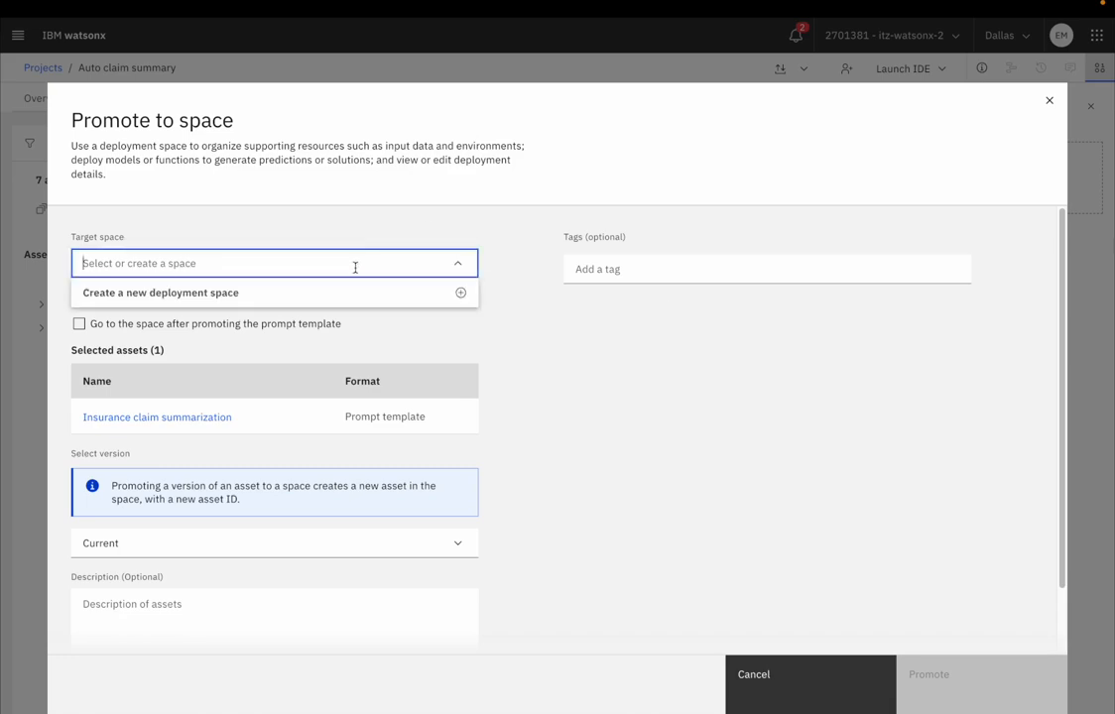
pyautogui.click(391, 300)
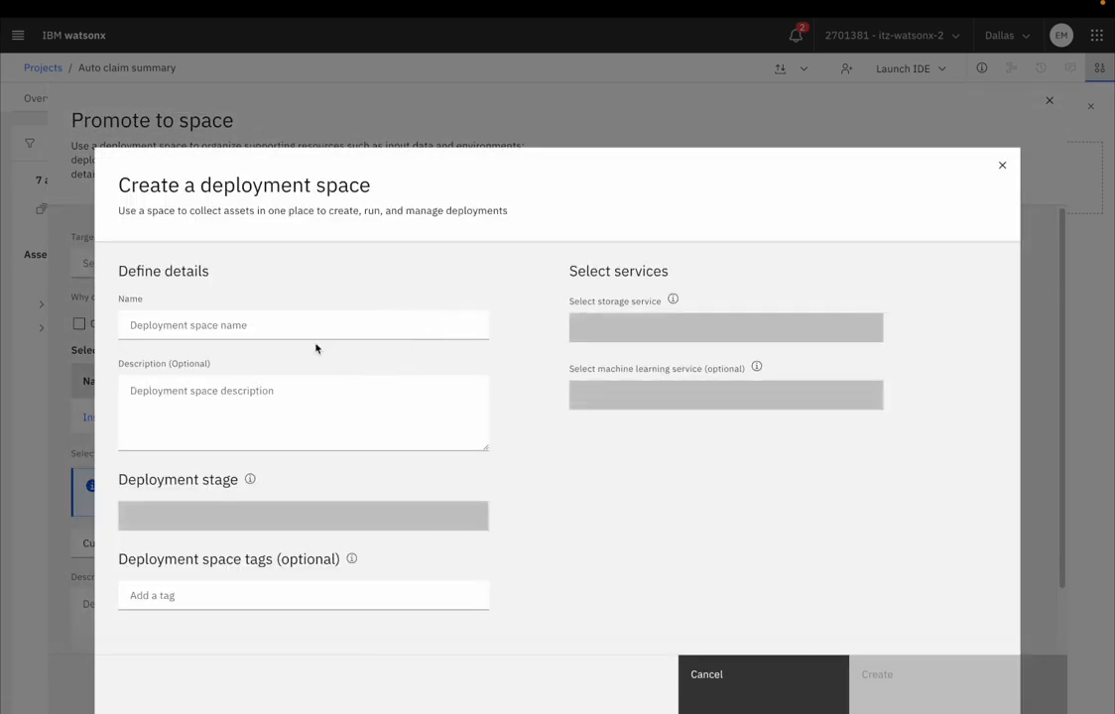
pyautogui.click(286, 320)
pyautogui.write('C')
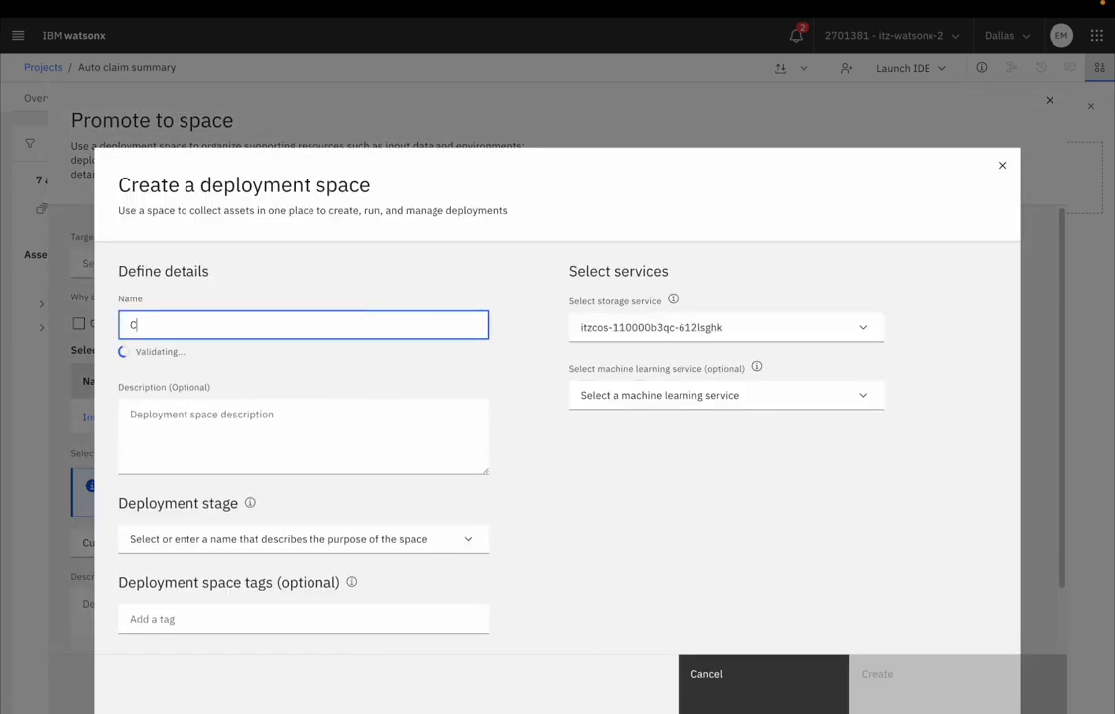
pyautogui.write('laim summarization test')
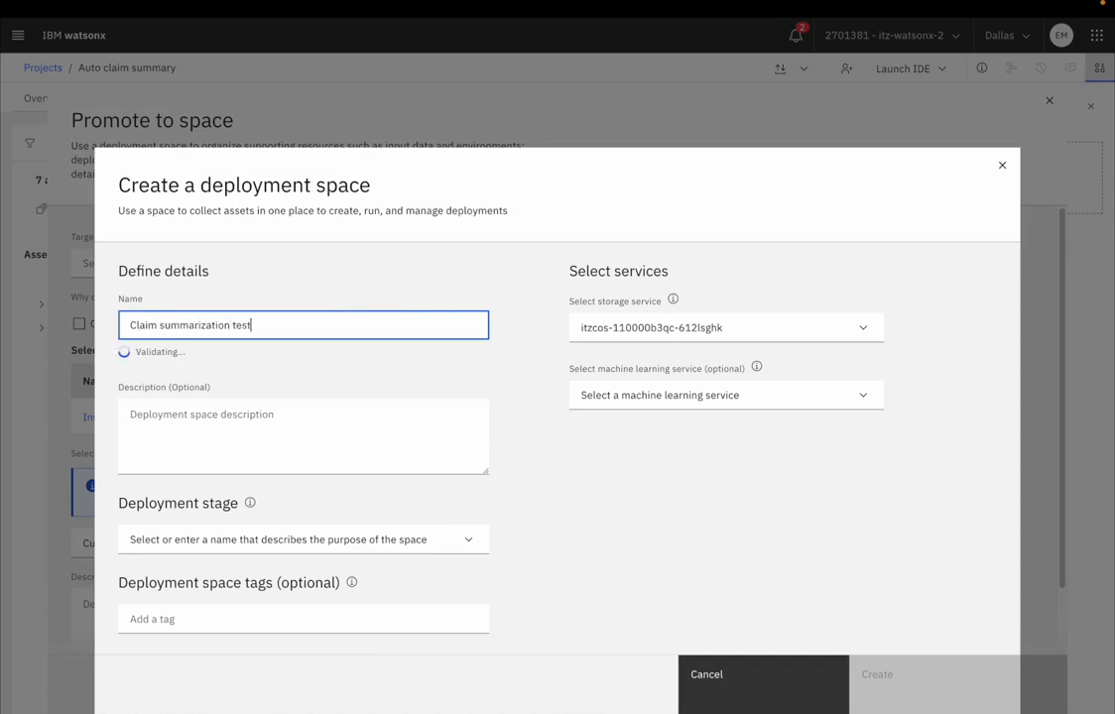
# Step: Assign the itzml-110000b3qc-612lsghk machine learning service to the new deployment space and set its deployment stage to Testing
pyautogui.click(649, 398)
pyautogui.click(664, 464)
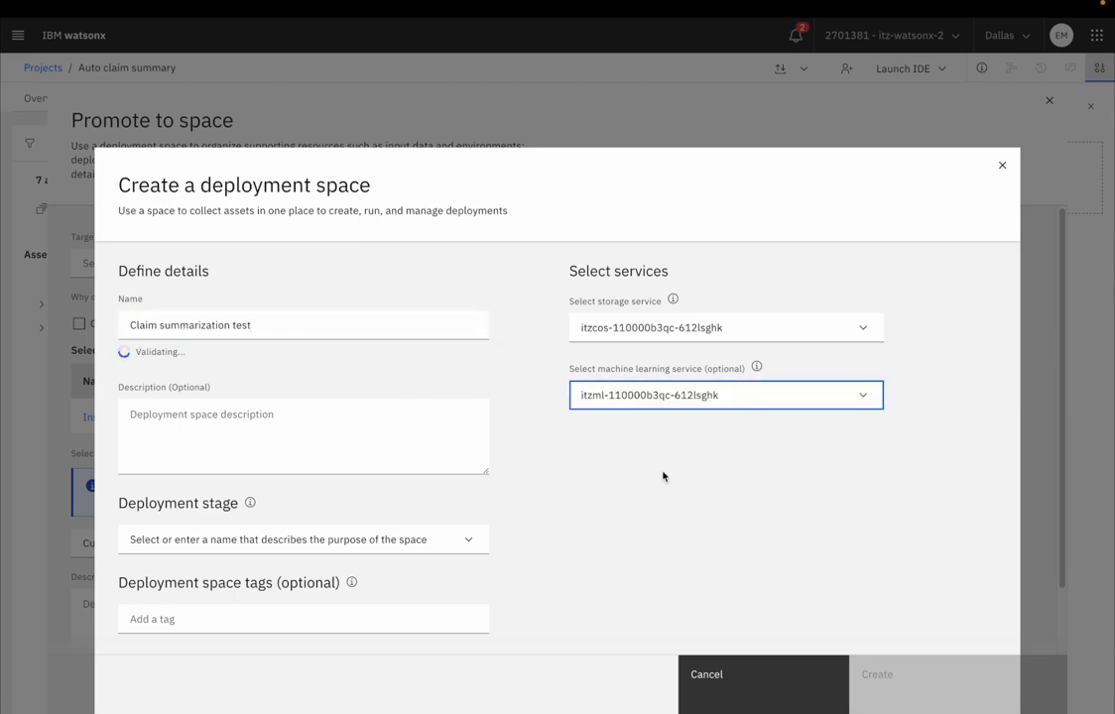
pyautogui.click(567, 500)
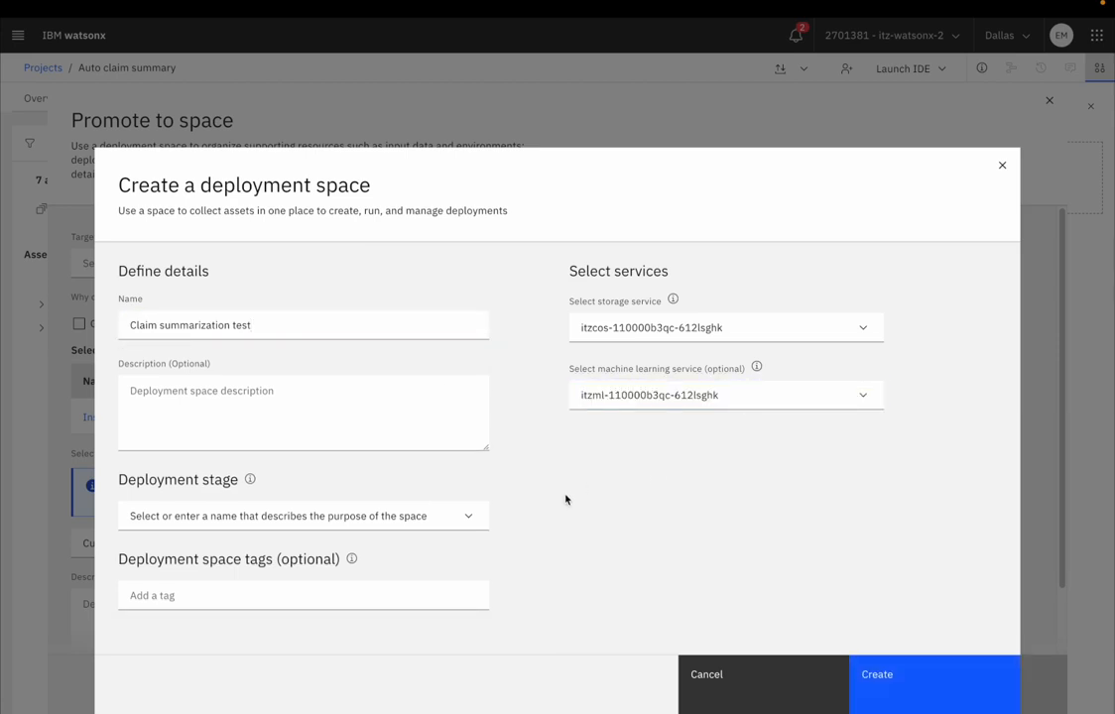
pyautogui.click(464, 517)
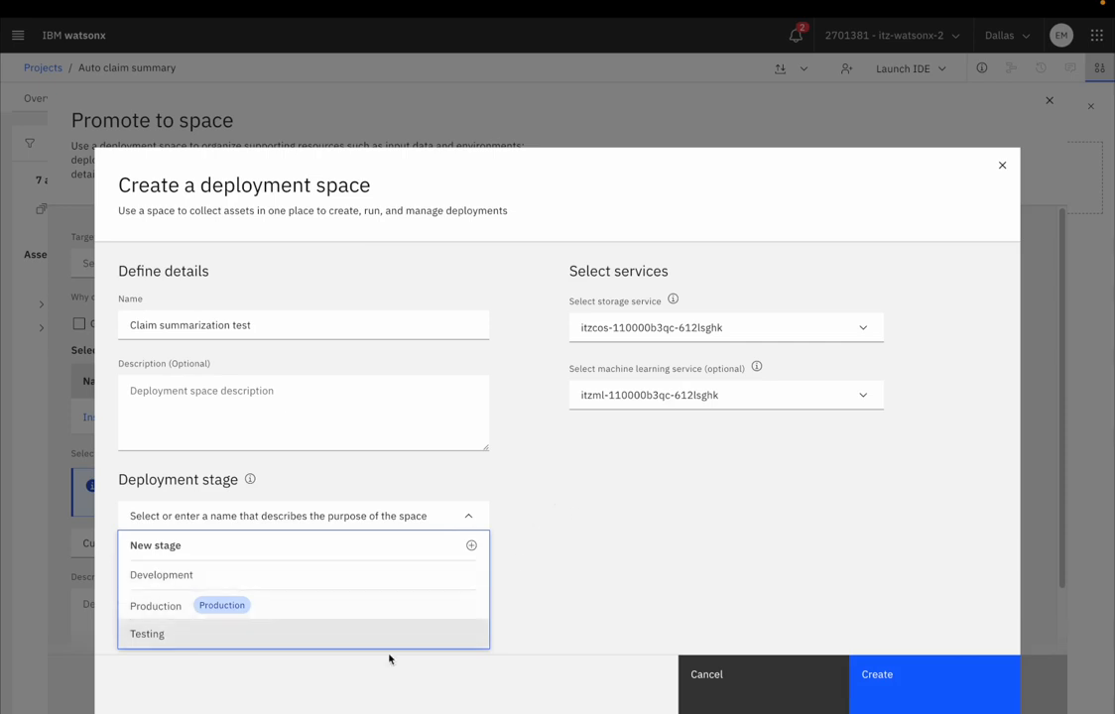
pyautogui.click(358, 644)
pyautogui.click(551, 586)
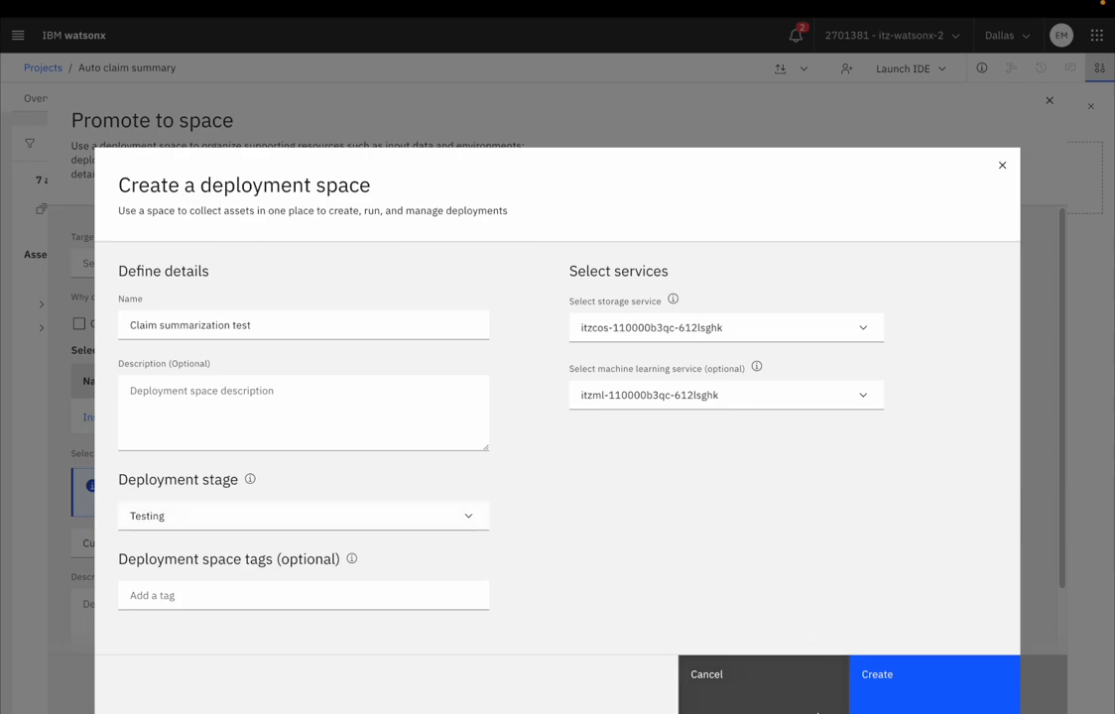
# Step: Create the Claim summarization test space and promote the prompt template to it, going to the space after promotion
pyautogui.click(880, 675)
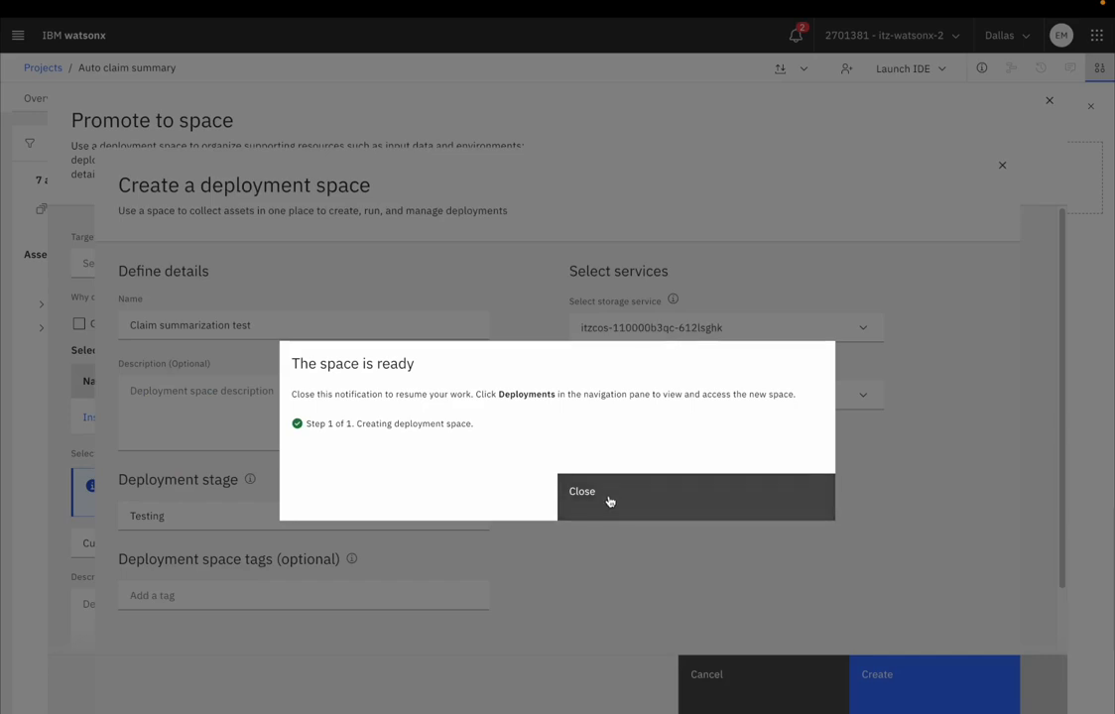
pyautogui.click(609, 501)
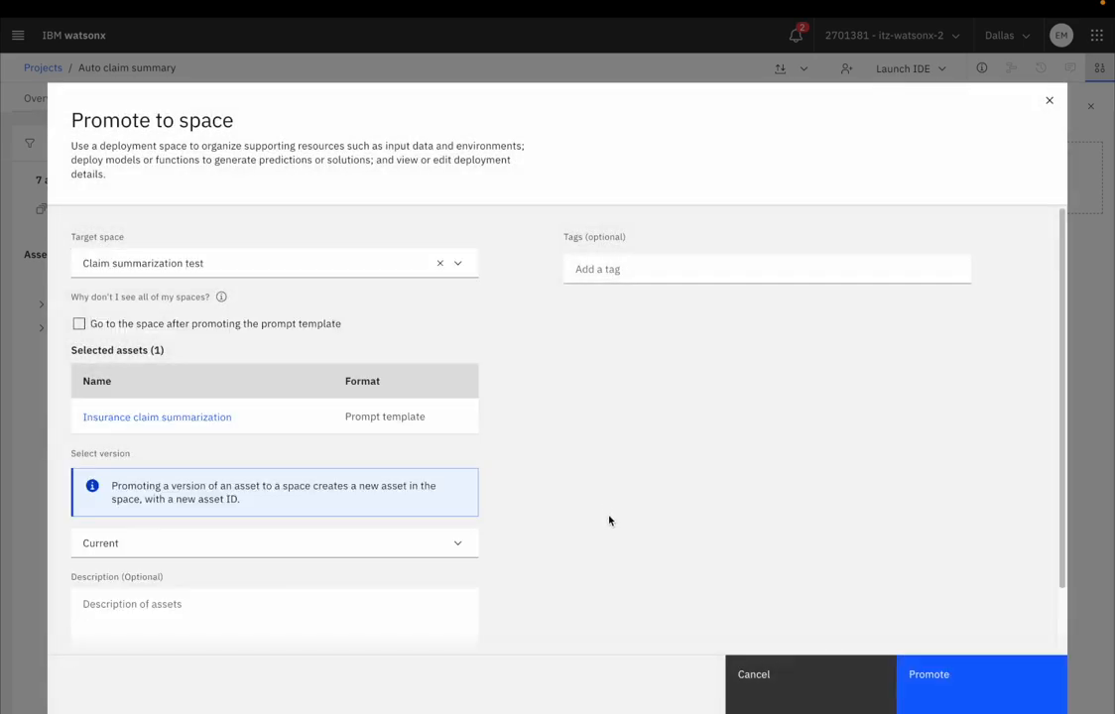
pyautogui.click(213, 334)
pyautogui.click(940, 695)
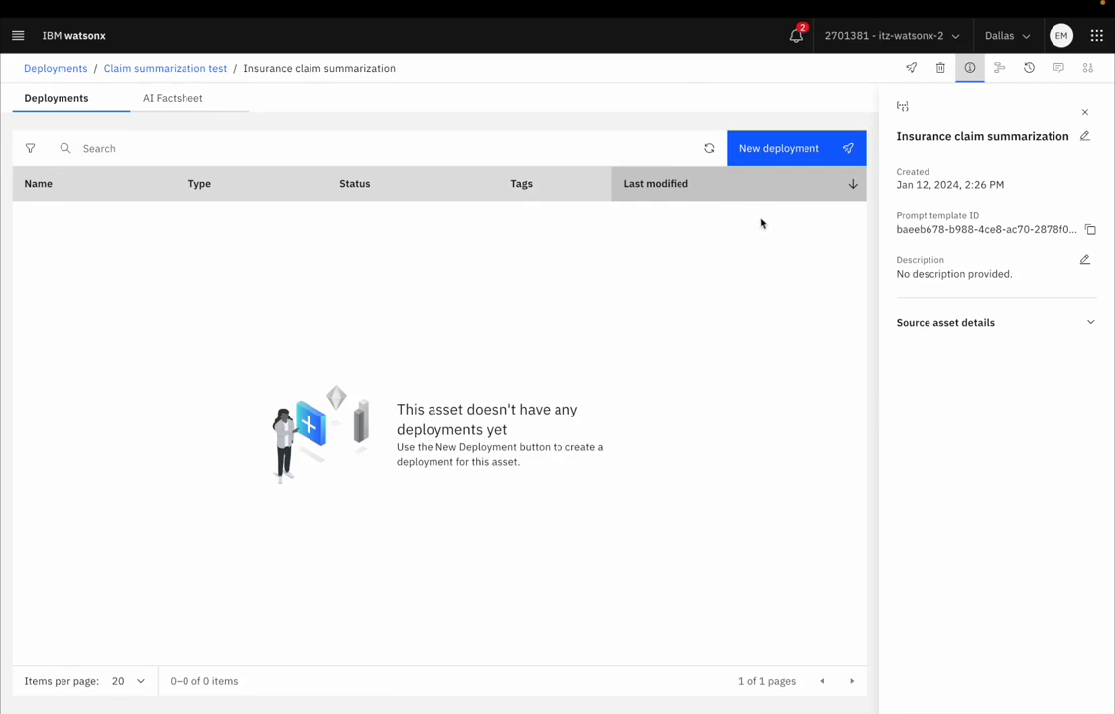
# Step: Create an online deployment of the Insurance claim summarization template named Claim summary test deployment
pyautogui.click(776, 153)
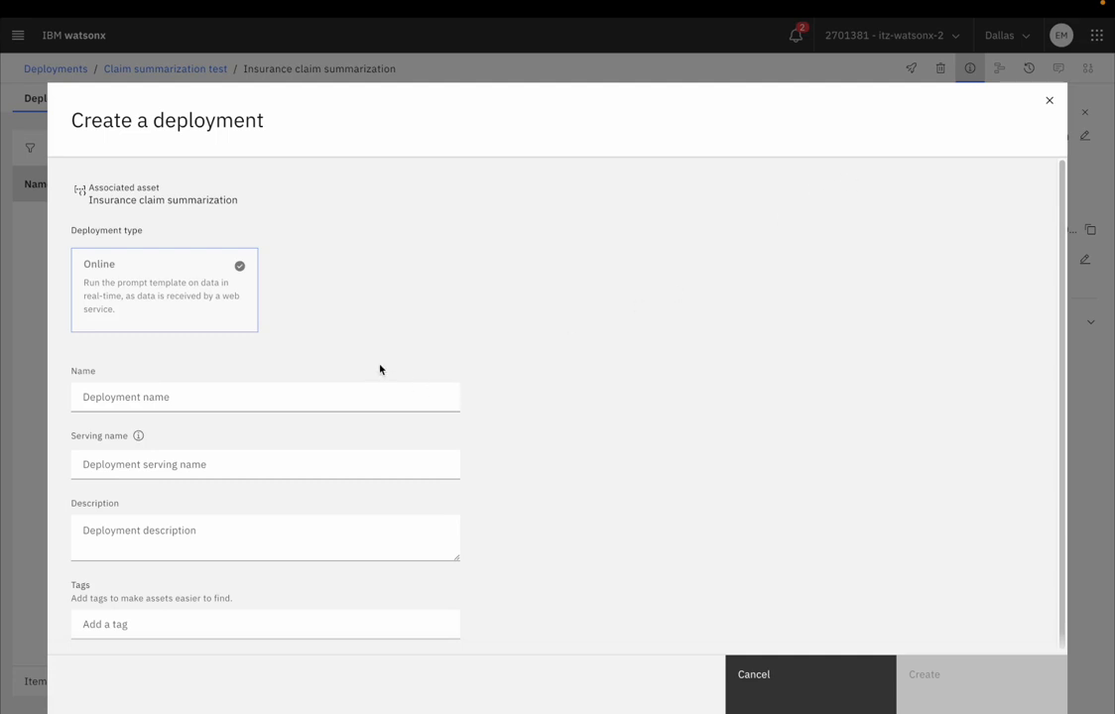
pyautogui.click(256, 390)
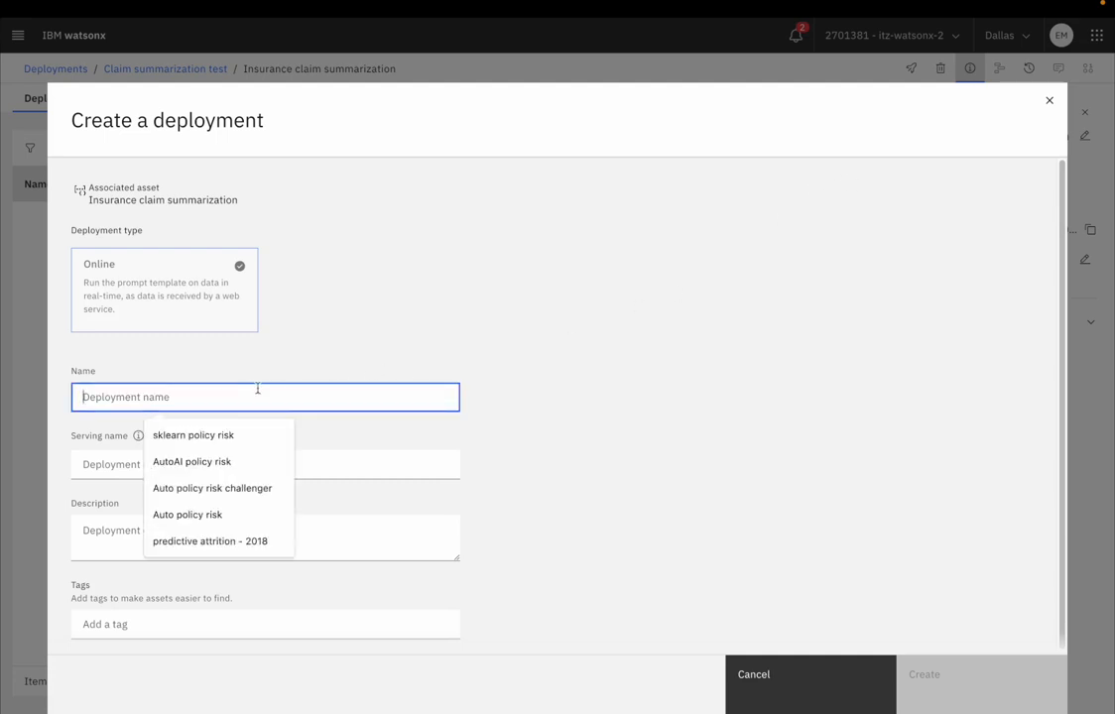
pyautogui.write('Claim summary test deploy')
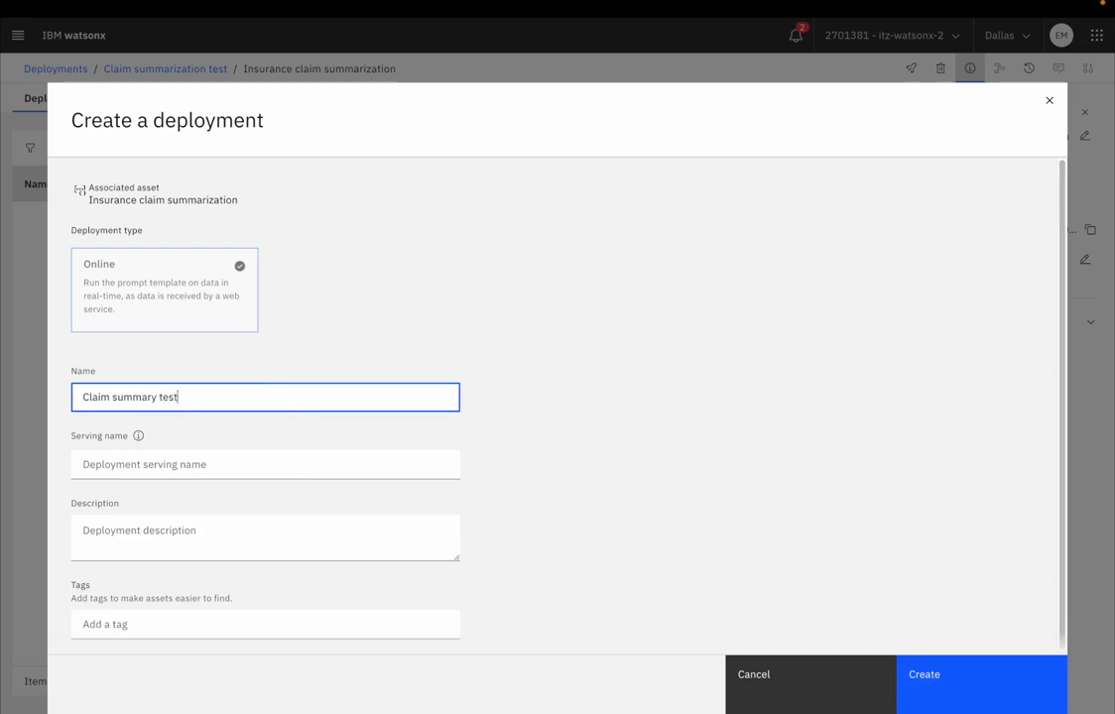
pyautogui.write('ment')
pyautogui.click(937, 682)
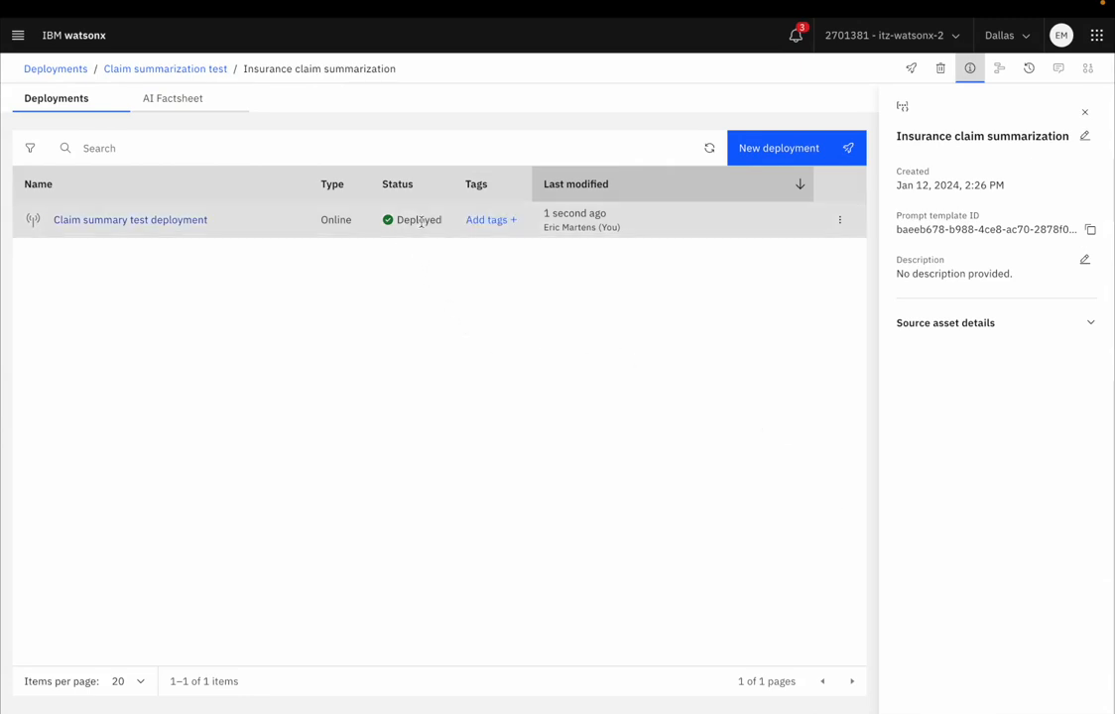
# Step: Open the Claim summary test deployment and look over its API reference and test input fields
pyautogui.click(166, 221)
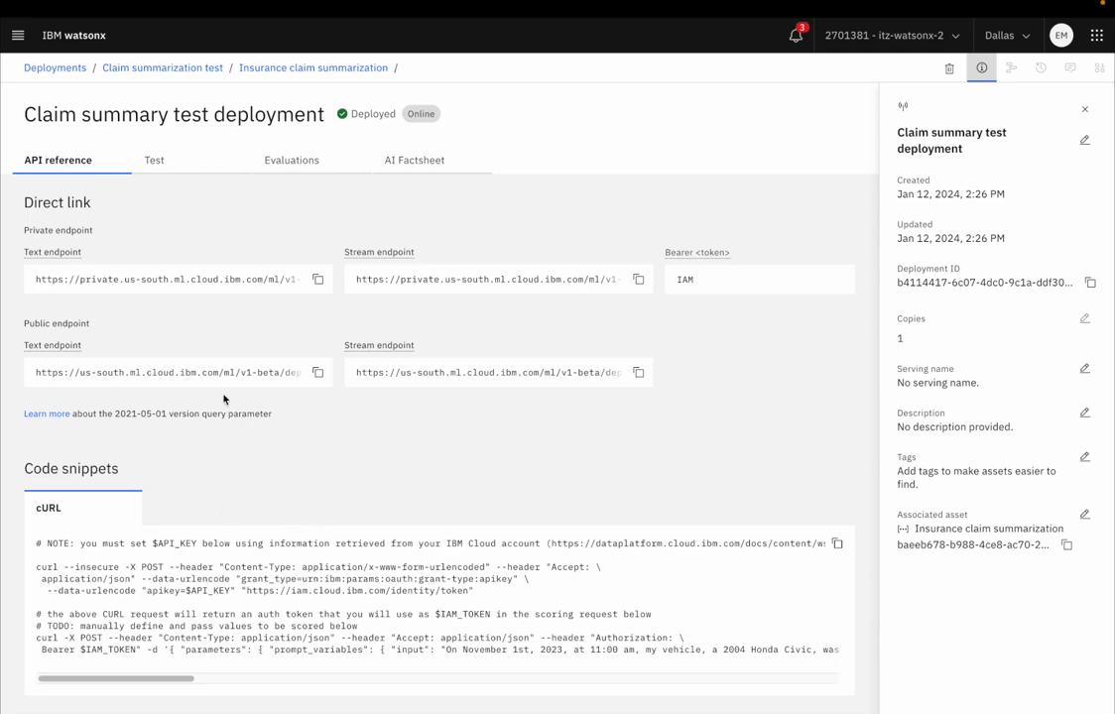
pyautogui.rightClick(136, 327)
pyautogui.click(387, 359)
pyautogui.click(154, 160)
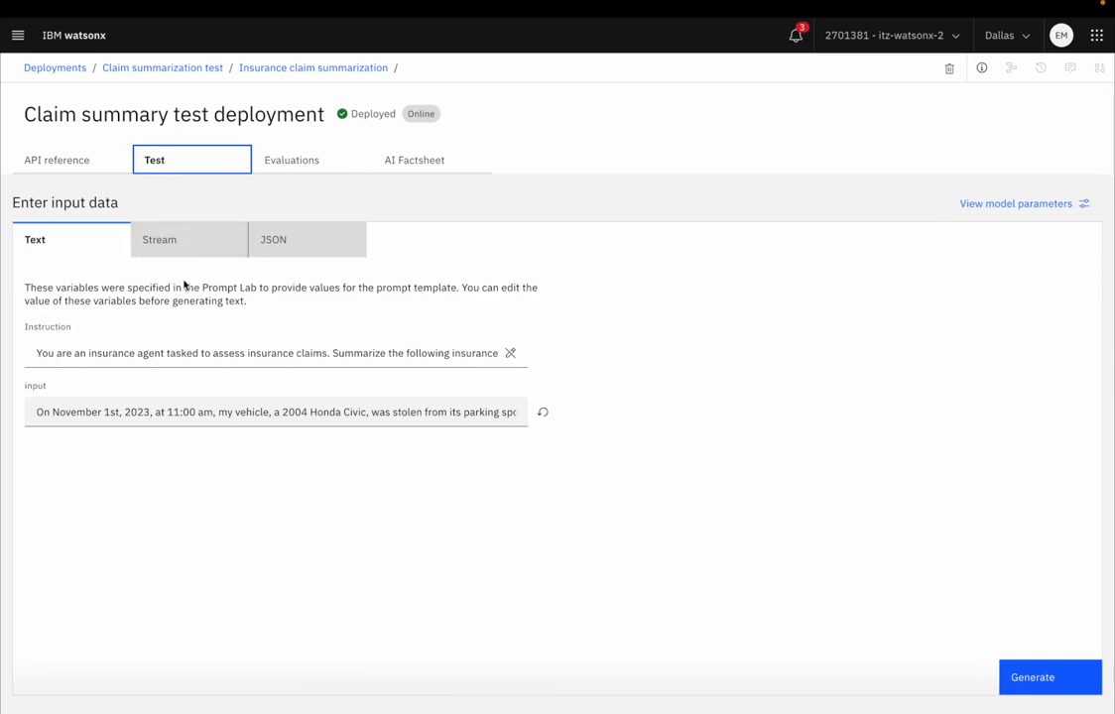
# Step: Activate evaluation monitoring for the deployment with the Generative AI Quality dimension and supply claim_summarization_validation.csv as test data
pyautogui.click(295, 167)
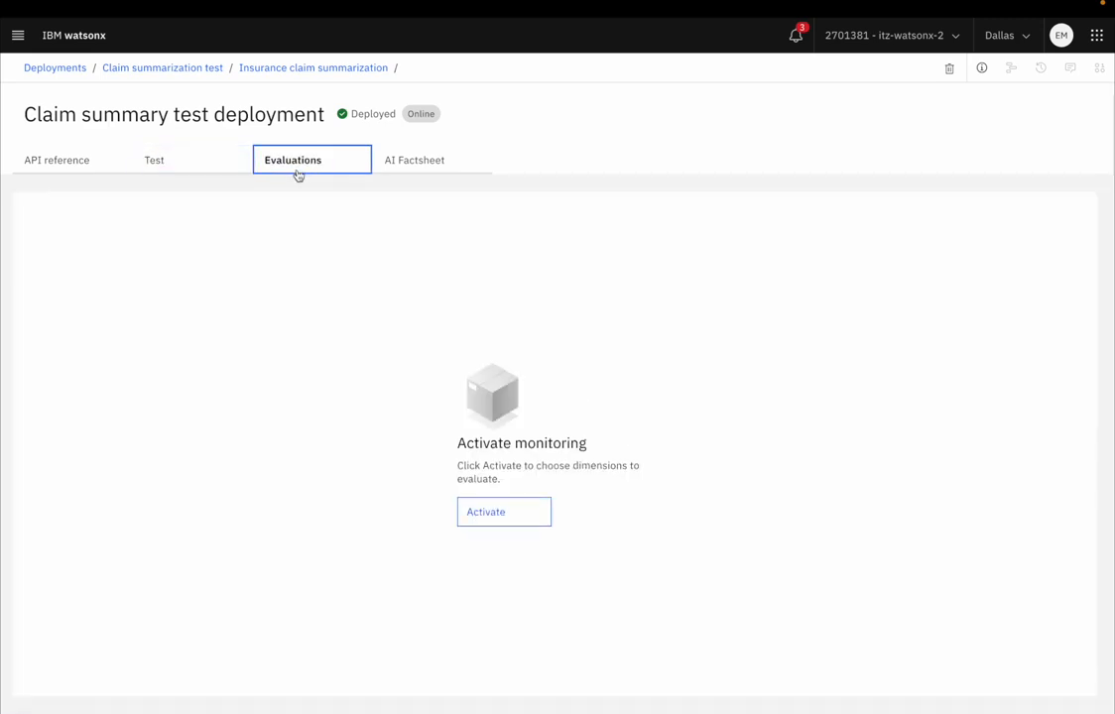
pyautogui.click(501, 514)
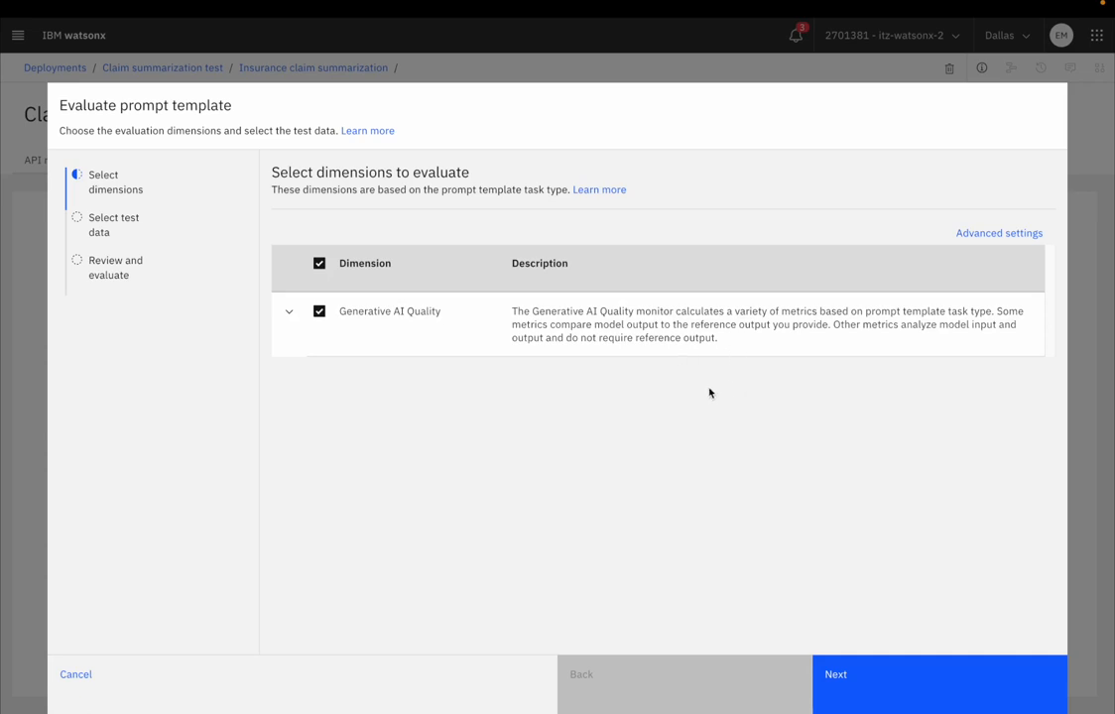
pyautogui.click(859, 679)
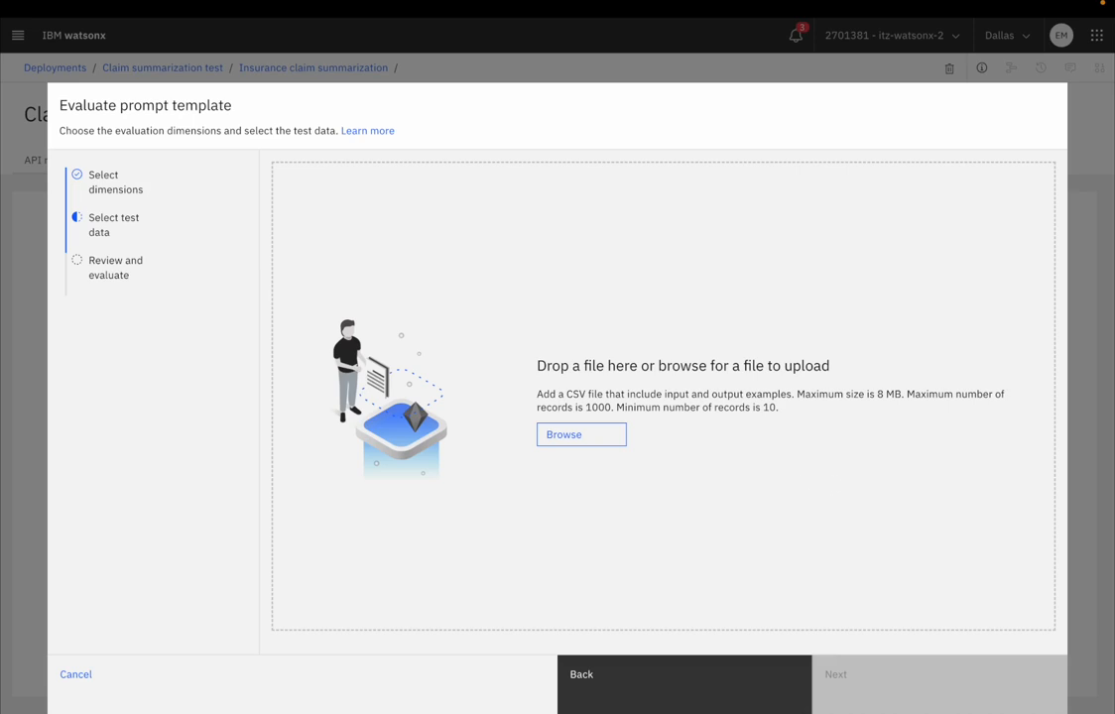
pyautogui.moveTo(1111, 466); pyautogui.dragTo(617, 402)
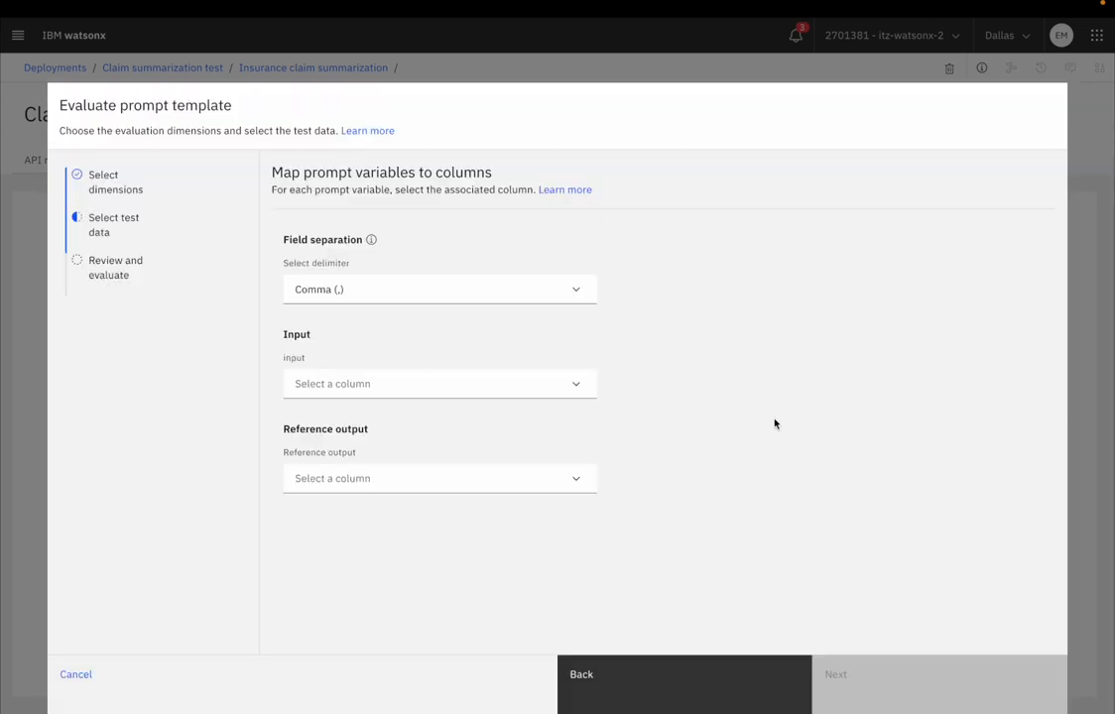
# Step: Map the input variable to Insurance_Claim and the reference output to Summary, and run the evaluation
pyautogui.click(427, 389)
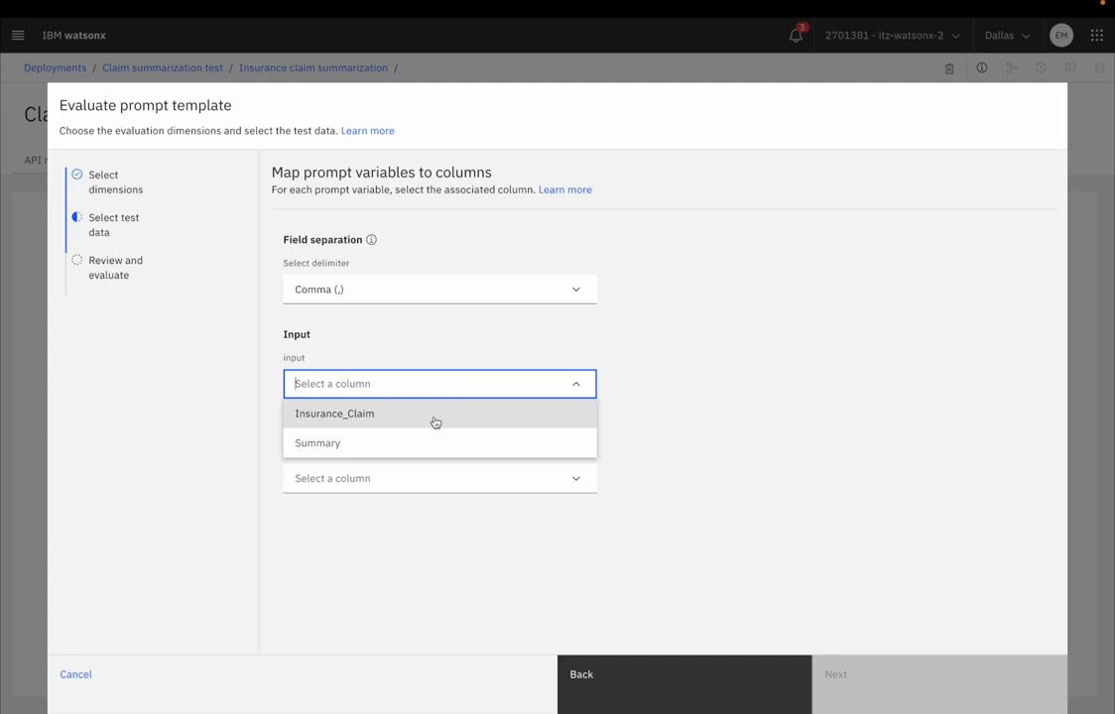
pyautogui.click(434, 417)
pyautogui.click(438, 478)
pyautogui.click(434, 514)
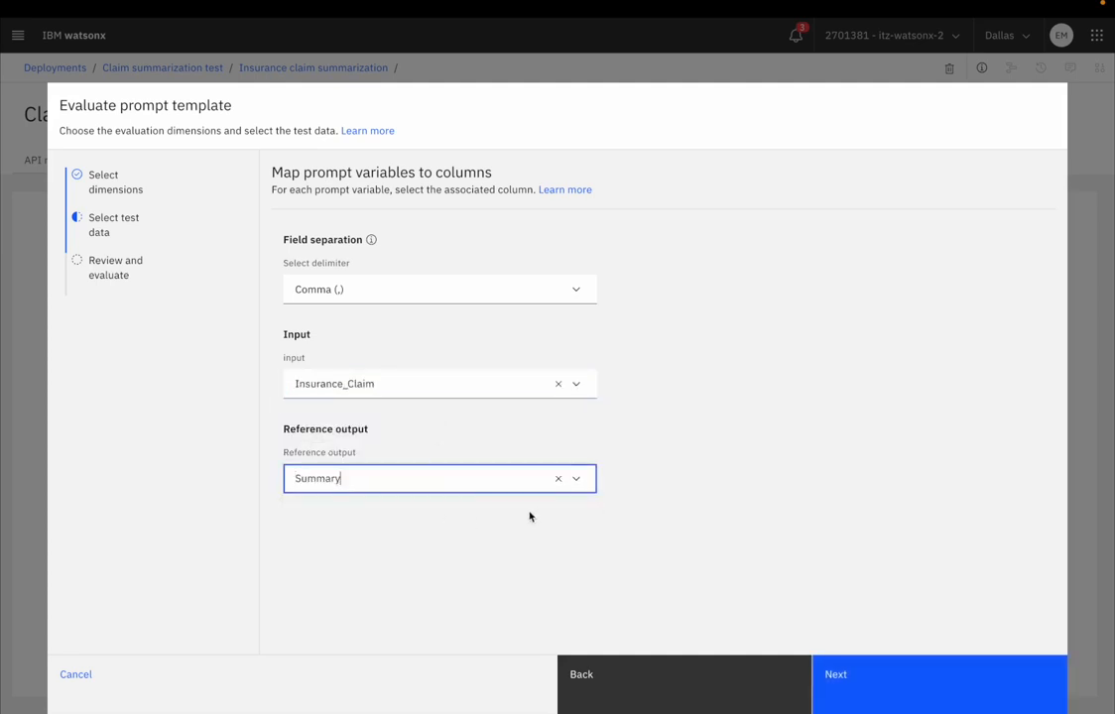
pyautogui.click(842, 688)
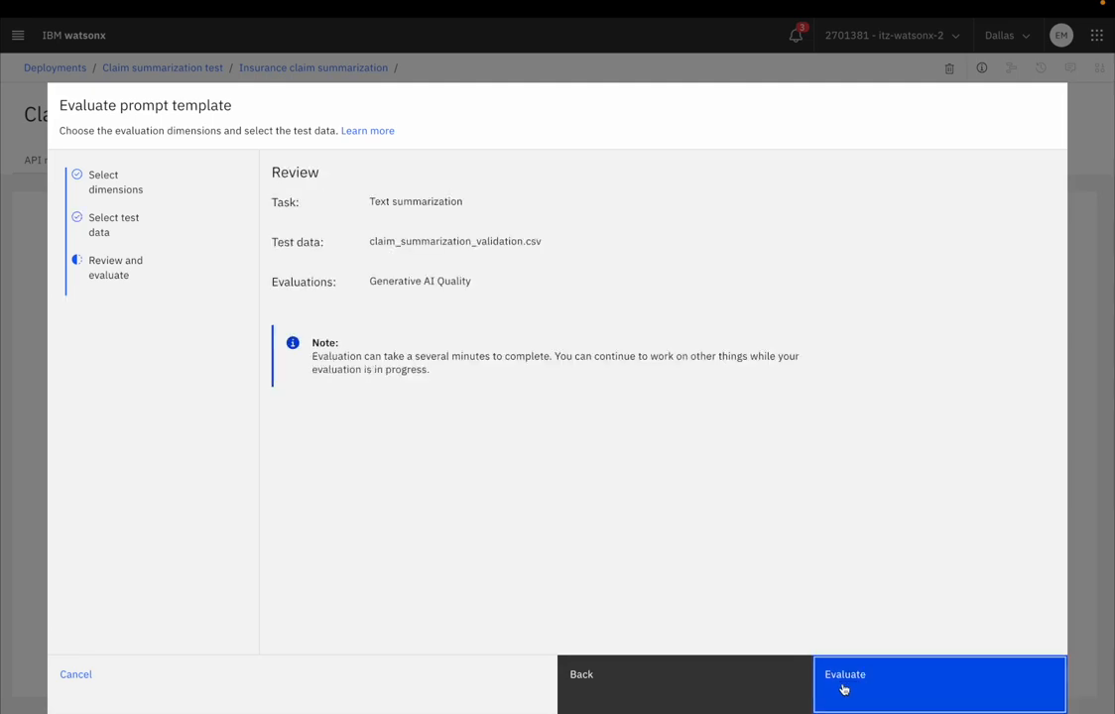
pyautogui.click(854, 683)
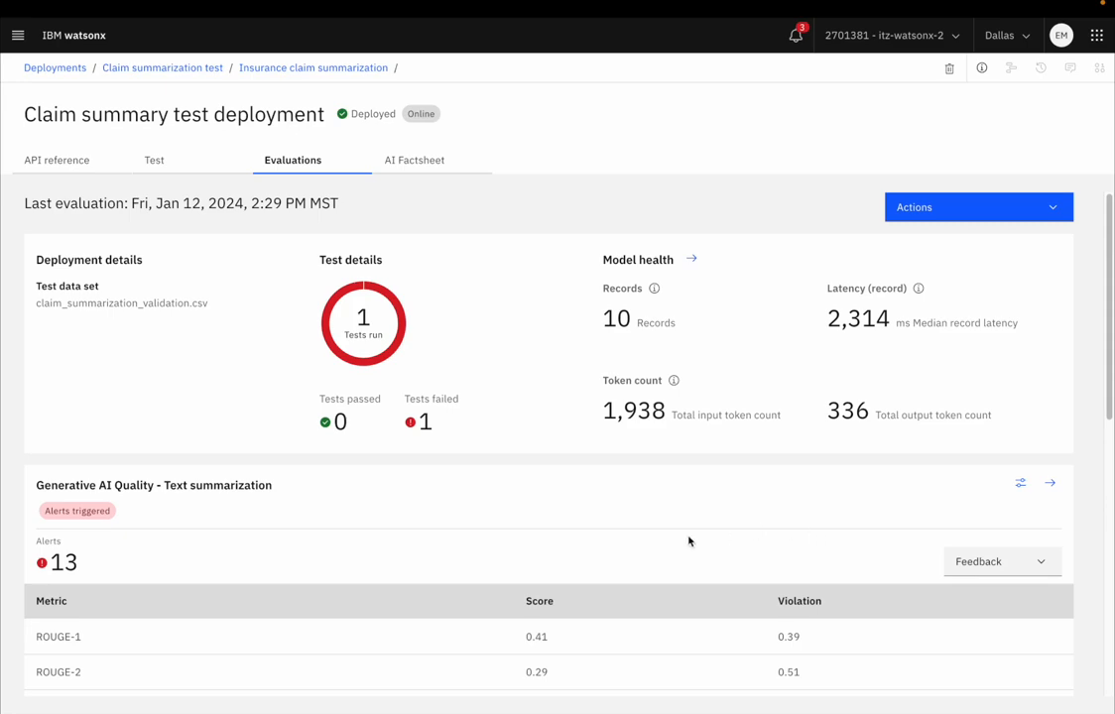
# Step: Examine the evaluation results, comparing scores and violations across the Generative AI Quality metrics for text summarization
pyautogui.scroll(-1, 617, 557)
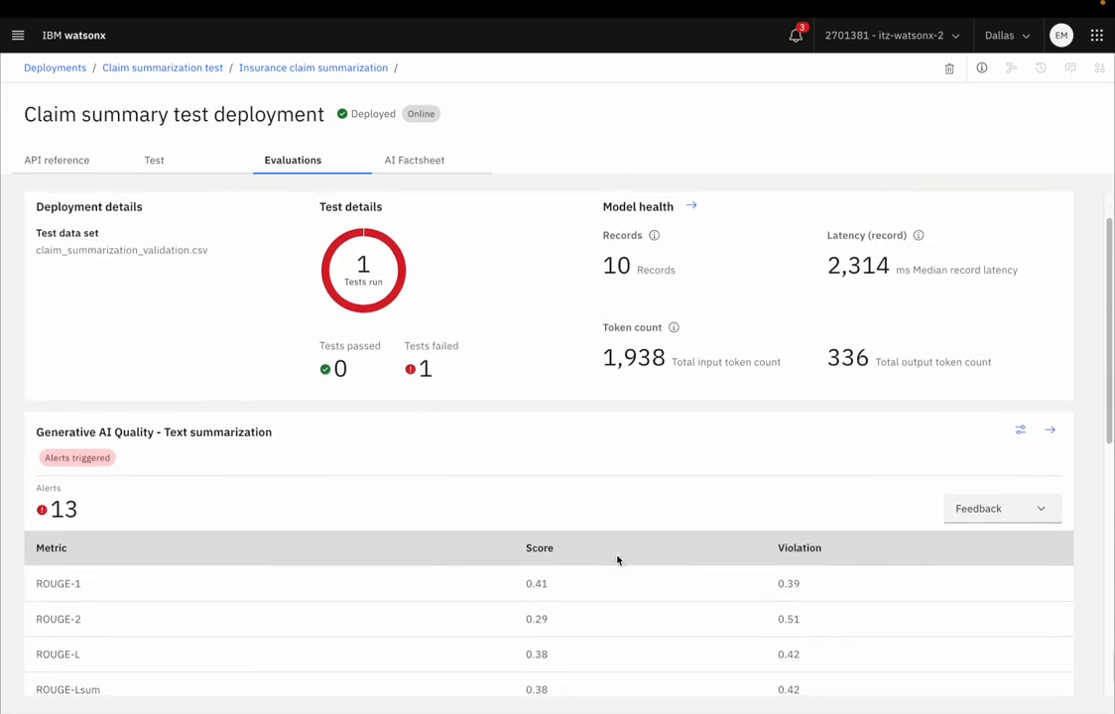
pyautogui.scroll(-5, 618, 561)
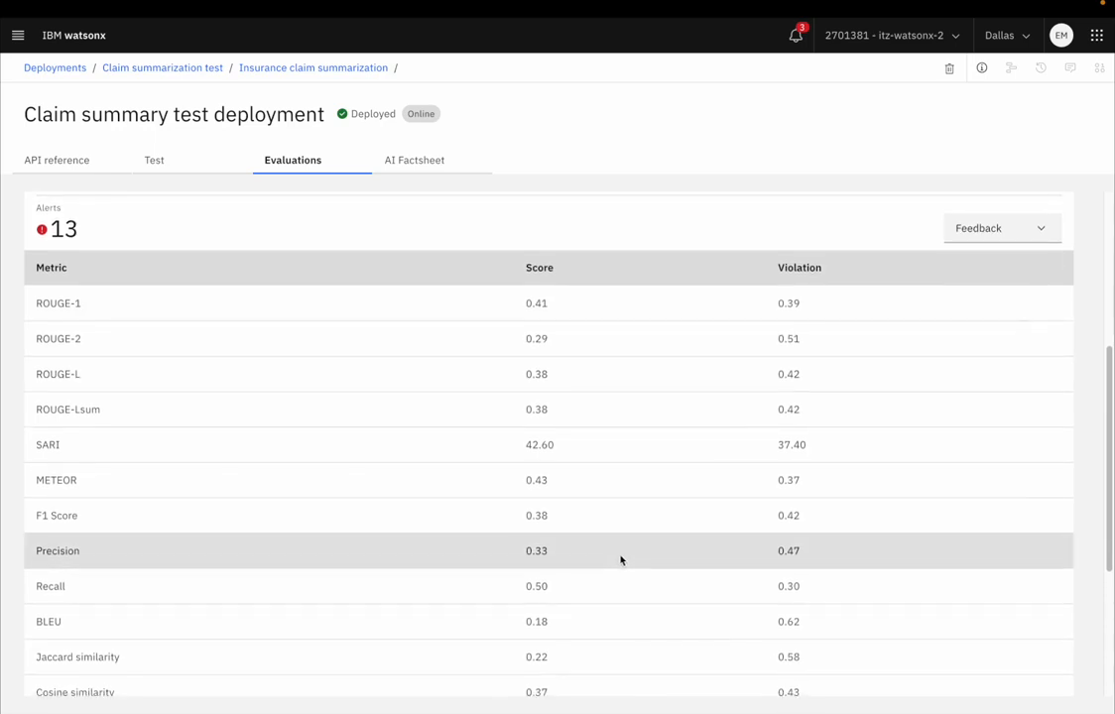
pyautogui.scroll(-2, 622, 561)
pyautogui.scroll(2, 623, 561)
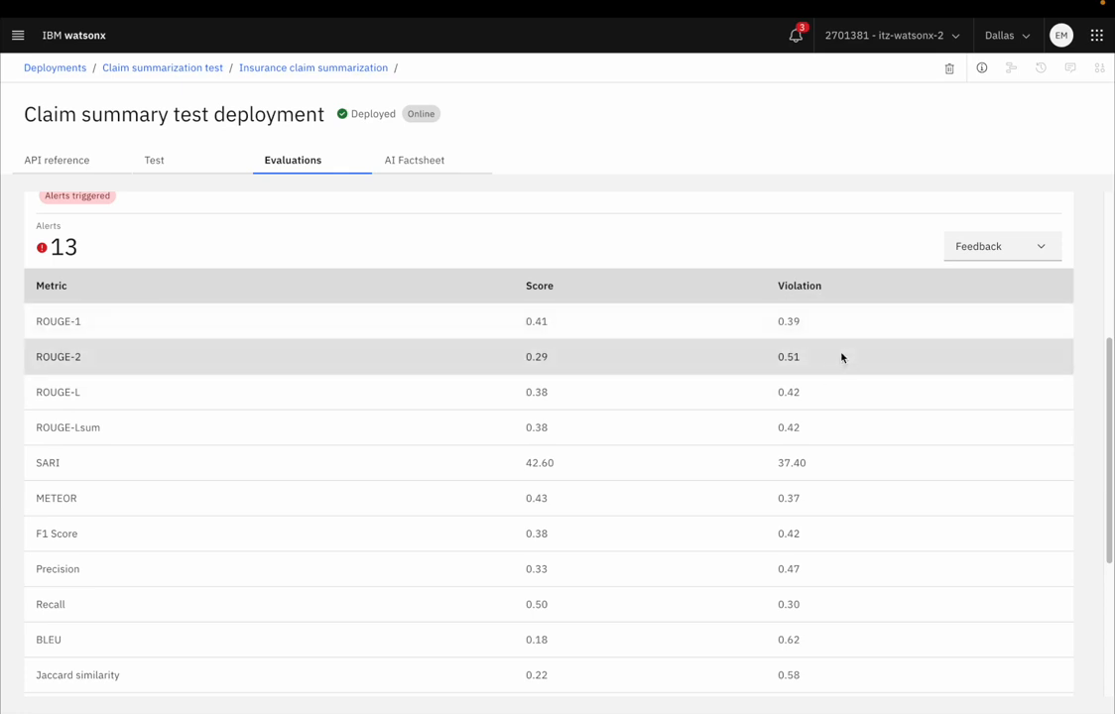
pyautogui.scroll(-1, 841, 357)
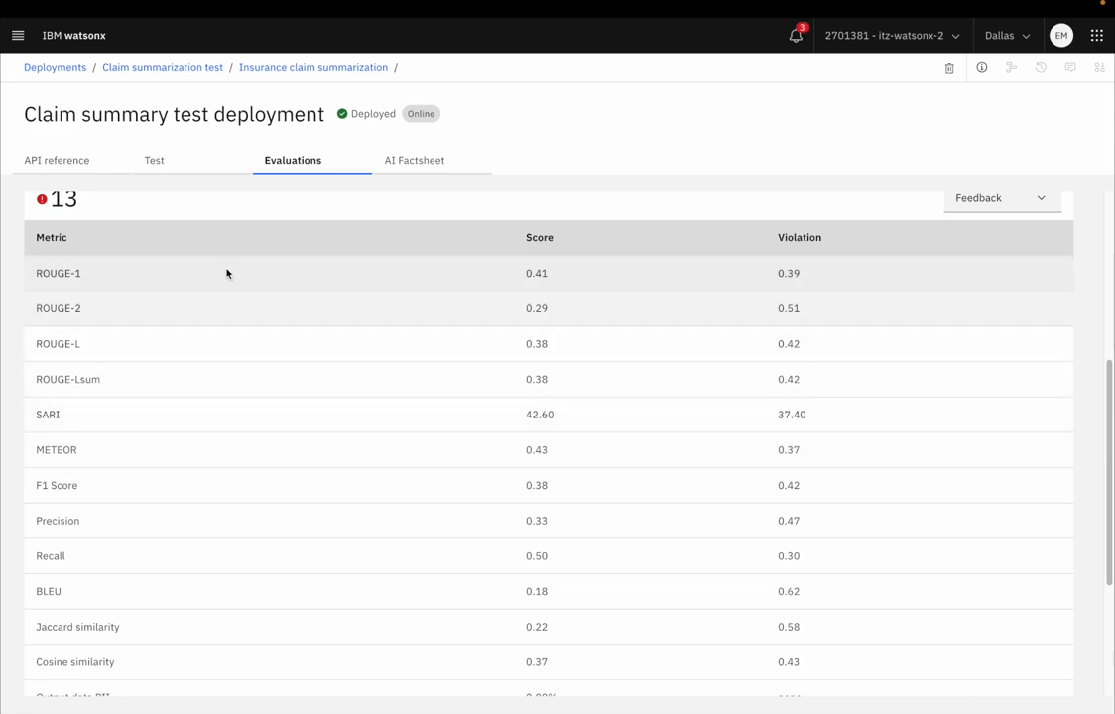
pyautogui.scroll(-5, 296, 419)
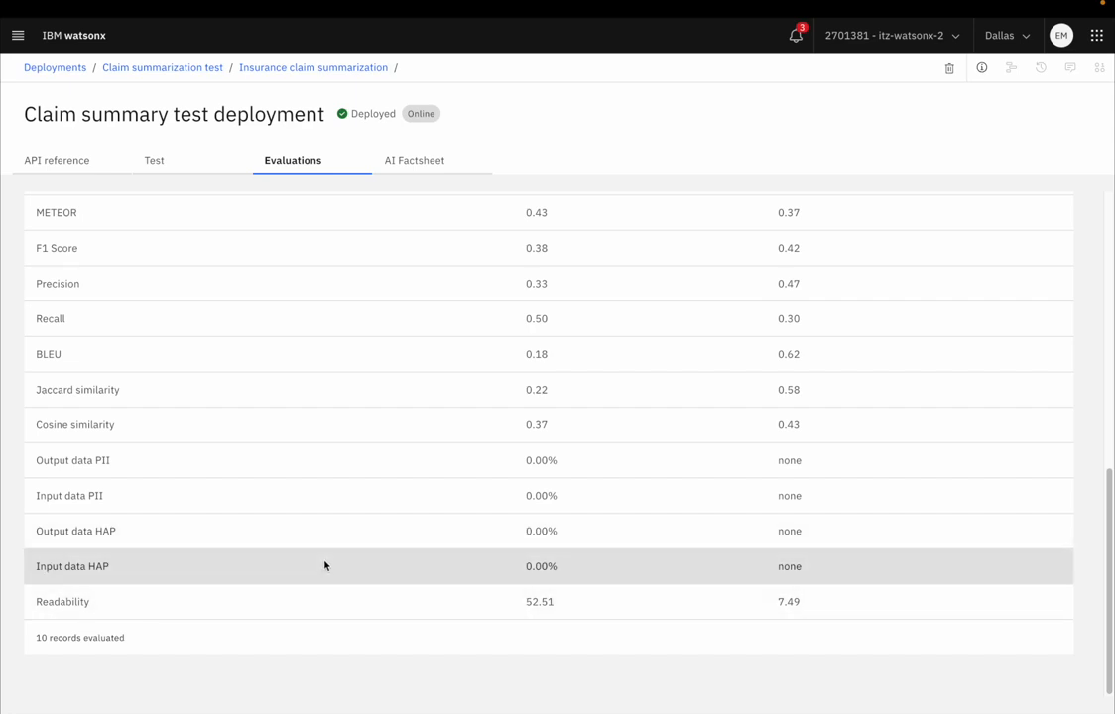
pyautogui.scroll(1, 333, 569)
pyautogui.scroll(5, 334, 569)
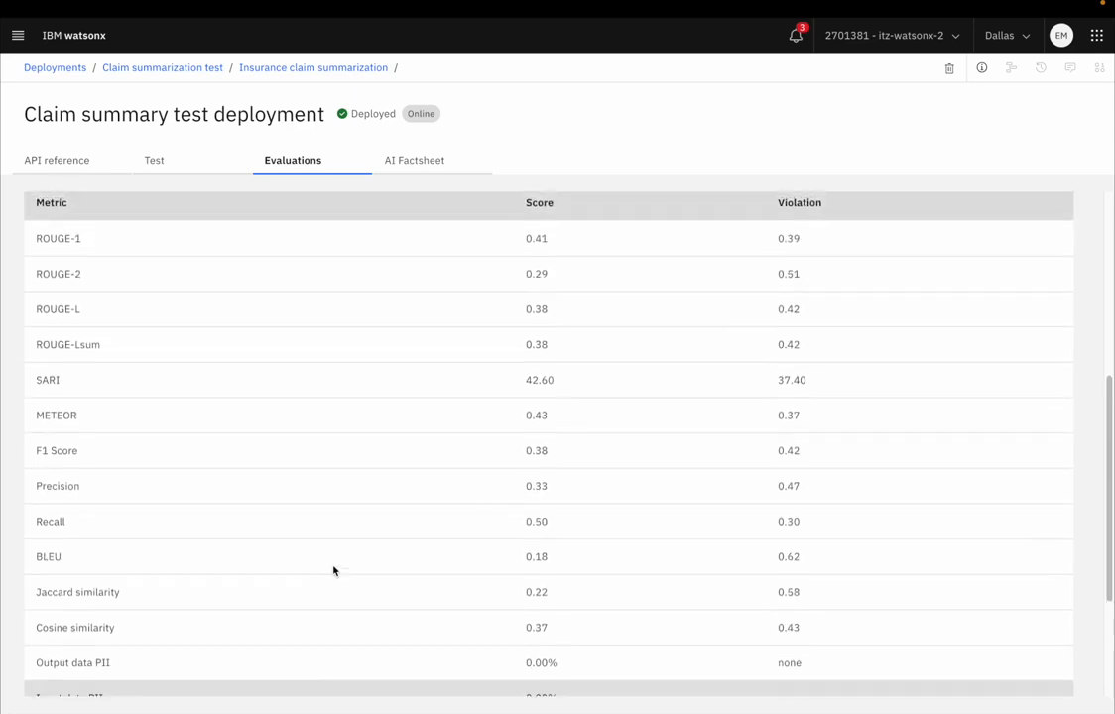
pyautogui.scroll(5, 333, 571)
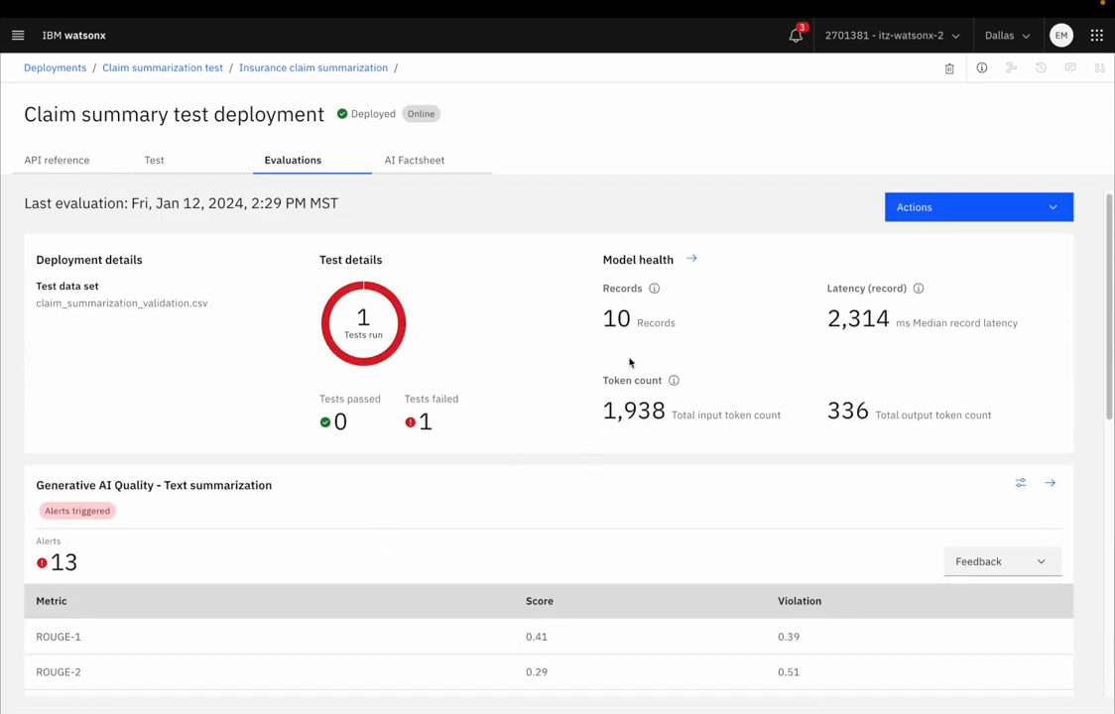
# Step: Open the model health details and view the available statistics for the record count and input token count
pyautogui.click(693, 260)
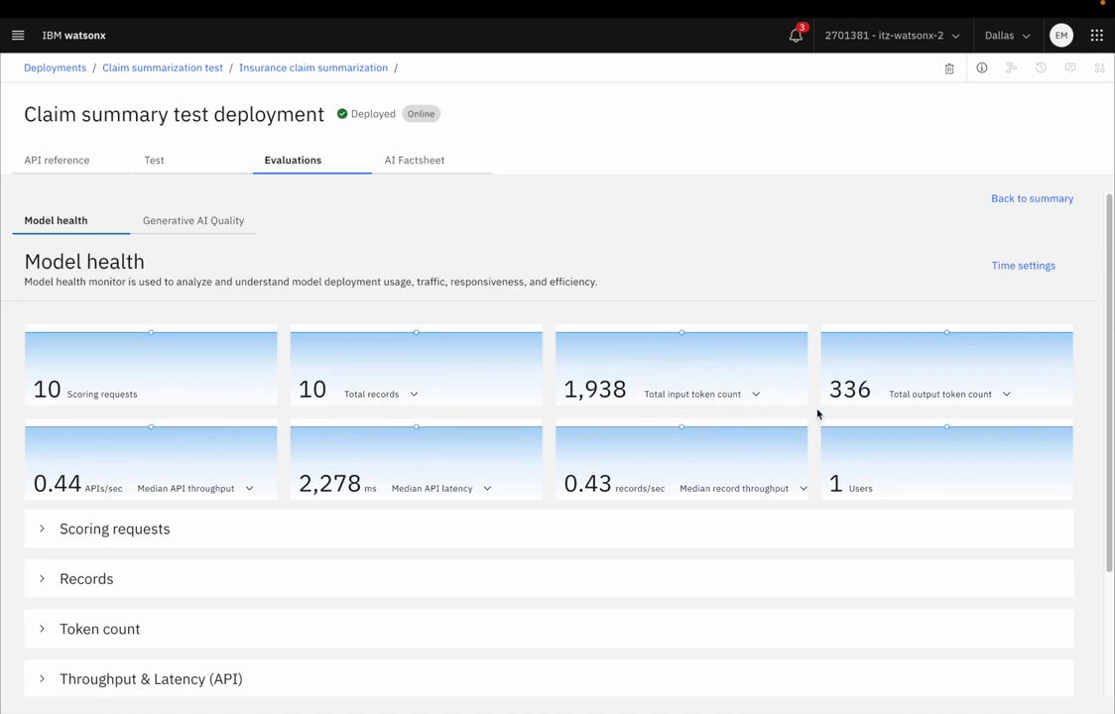
pyautogui.click(417, 397)
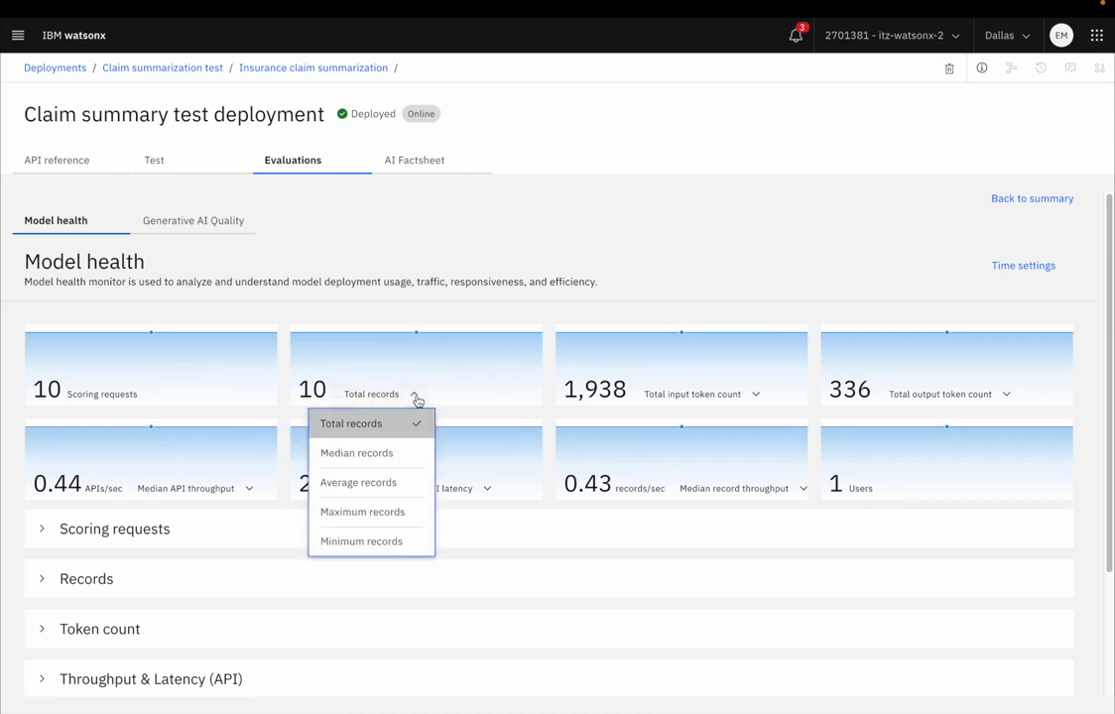
pyautogui.click(417, 397)
pyautogui.click(695, 394)
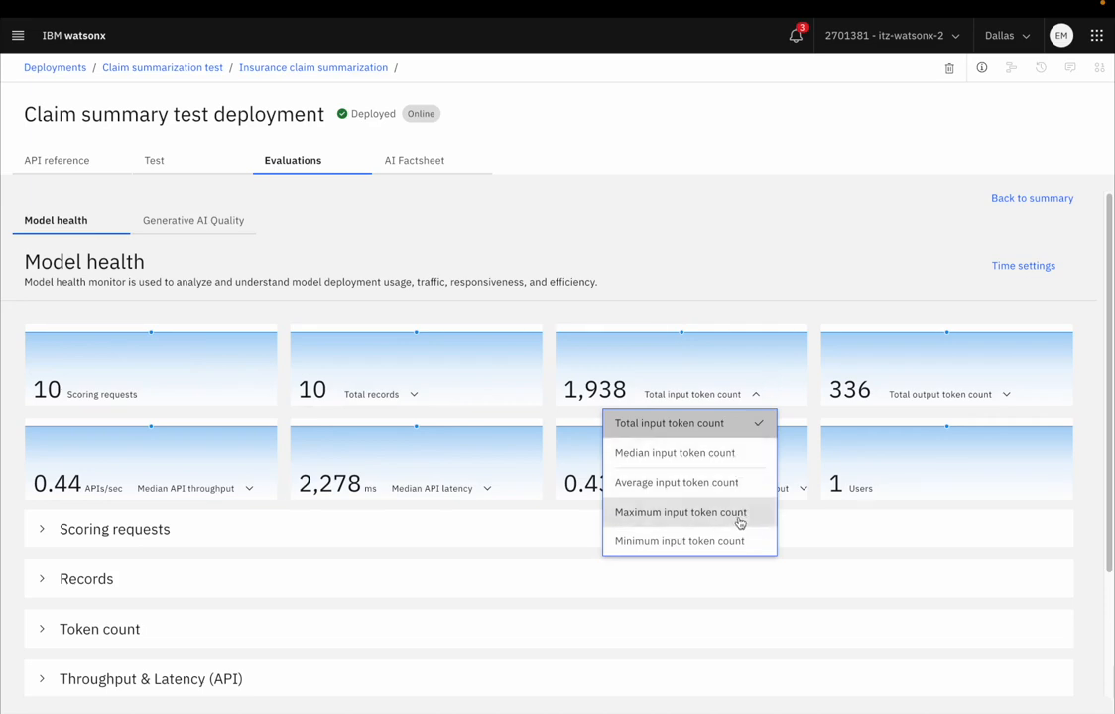
pyautogui.click(738, 385)
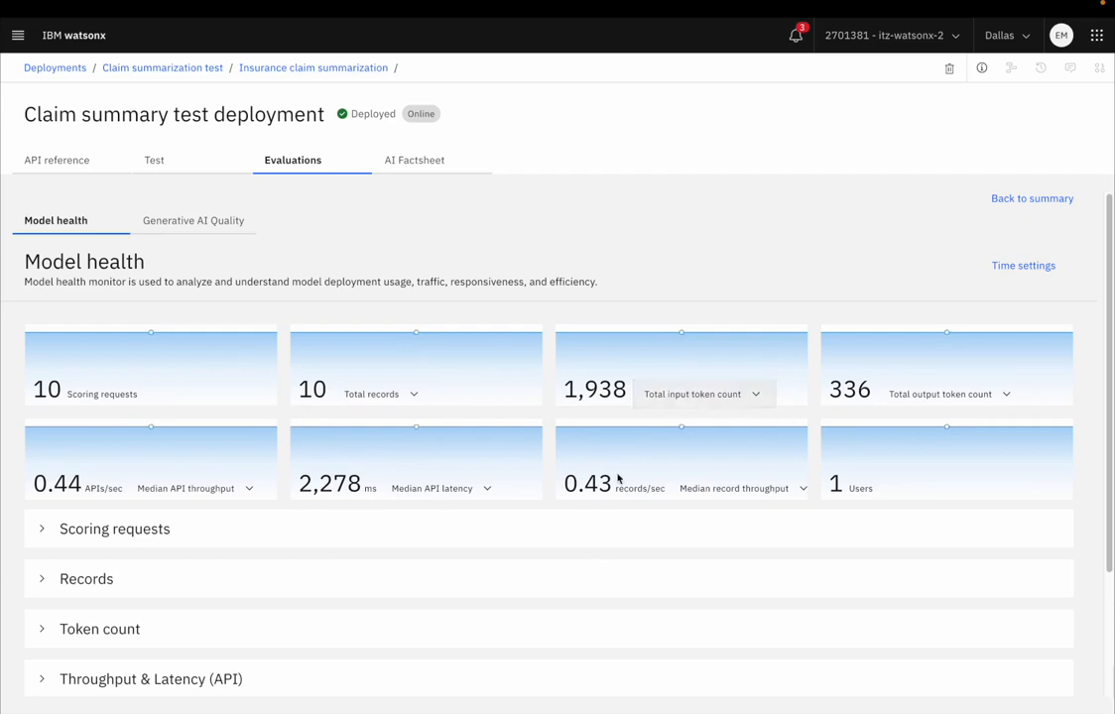
# Step: Expand the Scoring requests section of the model health view and examine its chart over time
pyautogui.click(55, 540)
pyautogui.scroll(-2, 368, 556)
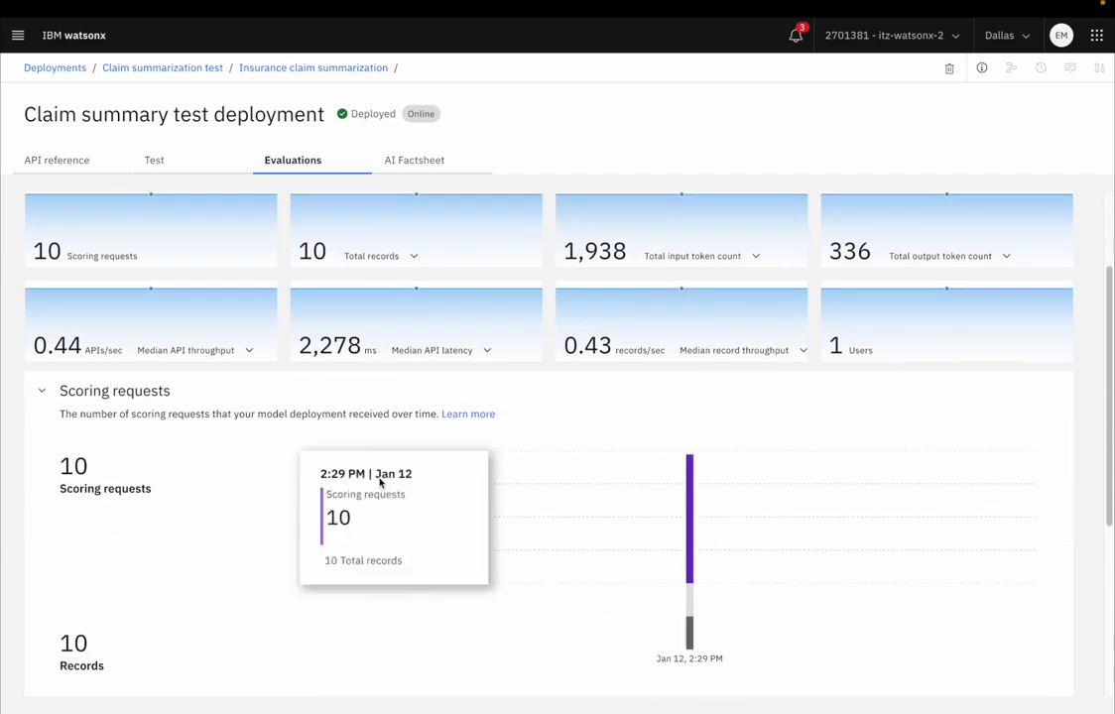
pyautogui.scroll(-1, 663, 523)
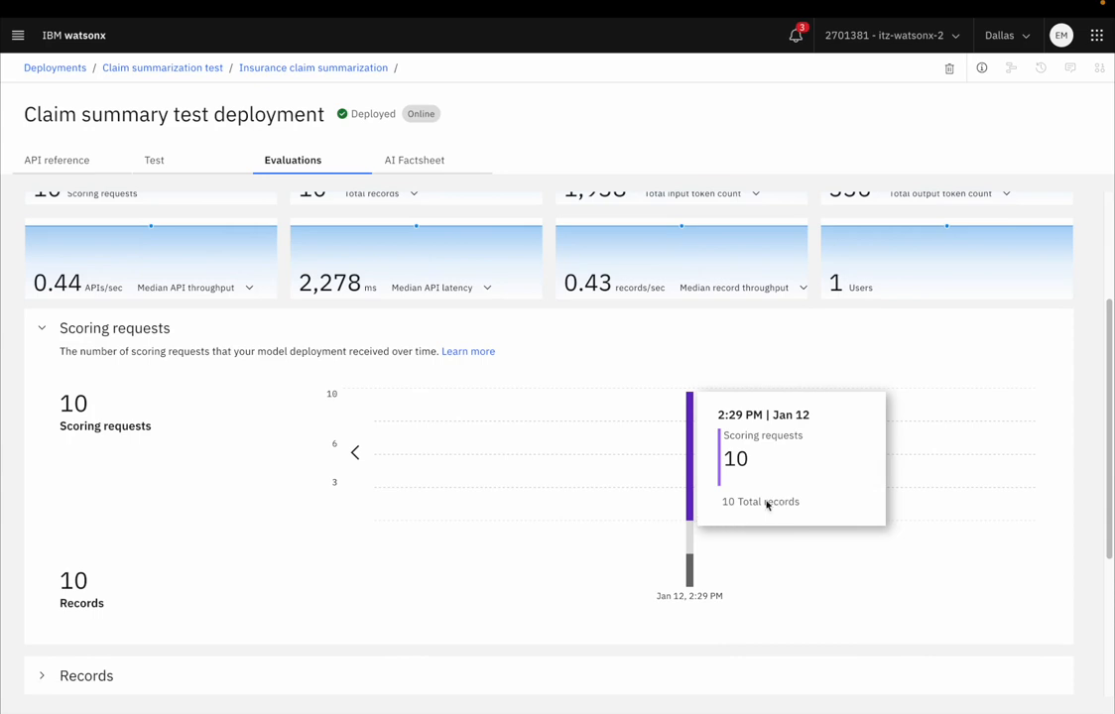
pyautogui.scroll(1, 599, 489)
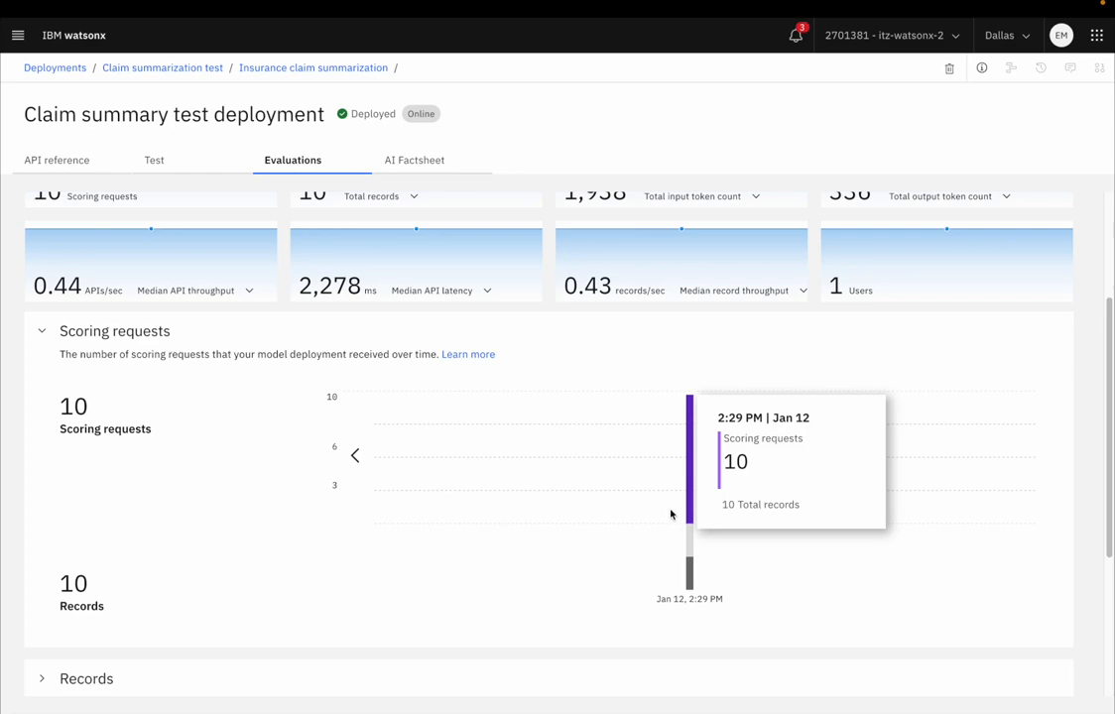
# Step: Expand the API and record Throughput & Latency sections of the model health view and examine their charts
pyautogui.scroll(-5, 640, 495)
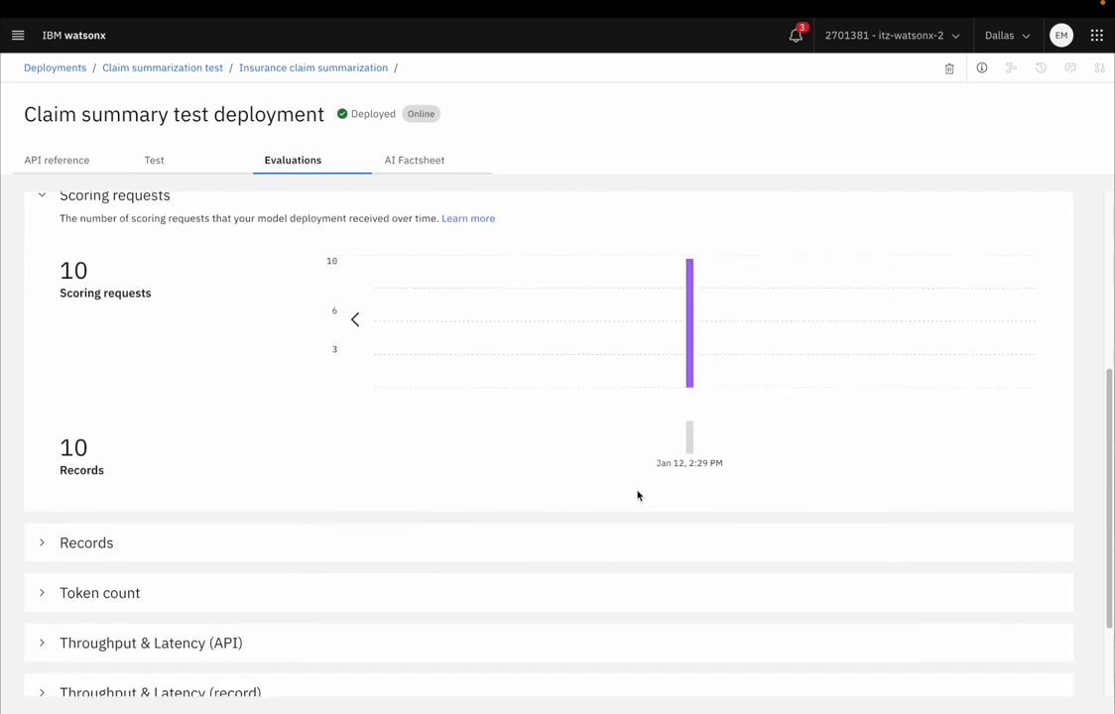
pyautogui.scroll(-1, 585, 524)
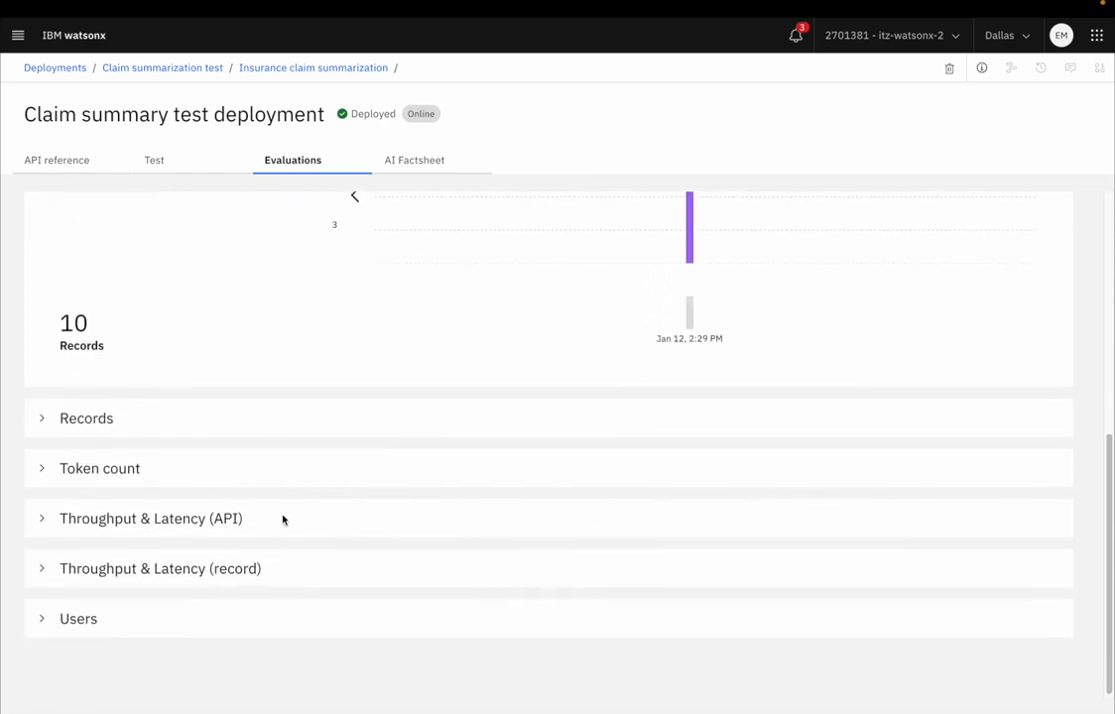
pyautogui.click(234, 520)
pyautogui.scroll(-3, 315, 549)
pyautogui.click(195, 584)
pyautogui.scroll(-3, 299, 575)
pyautogui.scroll(1, 405, 542)
pyautogui.scroll(10, 323, 545)
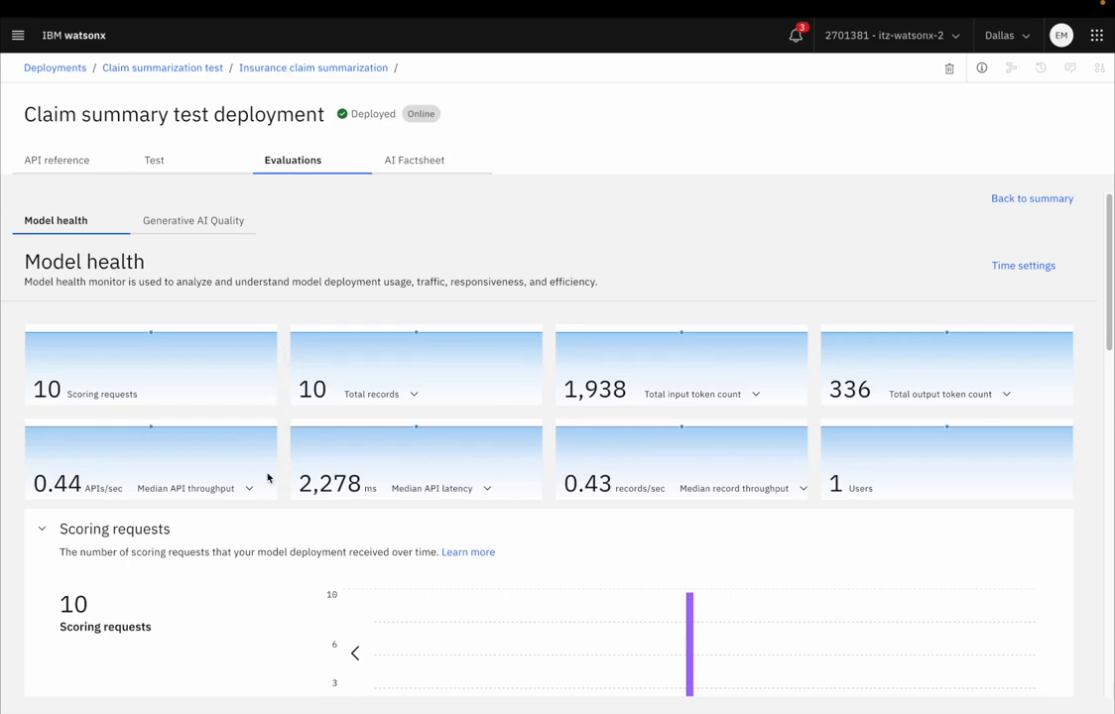
# Step: Open the Generative AI Quality details for the feedback data and expand the Rouge and Sari metrics to examine their scores
pyautogui.click(195, 221)
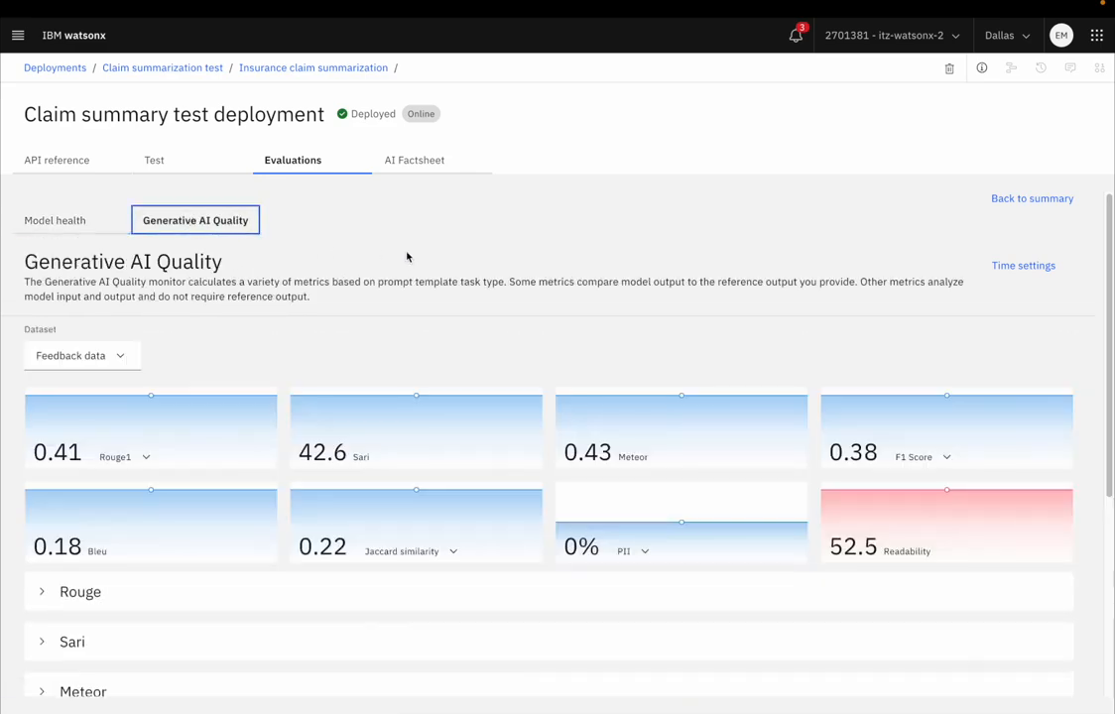
pyautogui.scroll(-1, 441, 316)
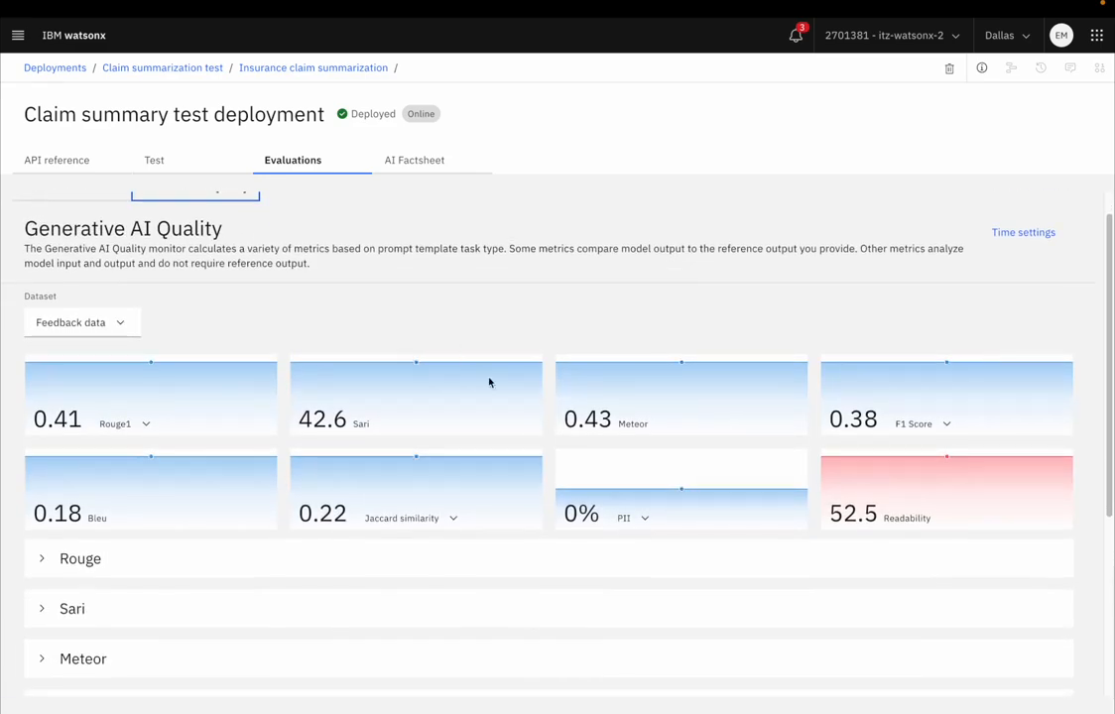
pyautogui.click(89, 561)
pyautogui.scroll(-4, 363, 337)
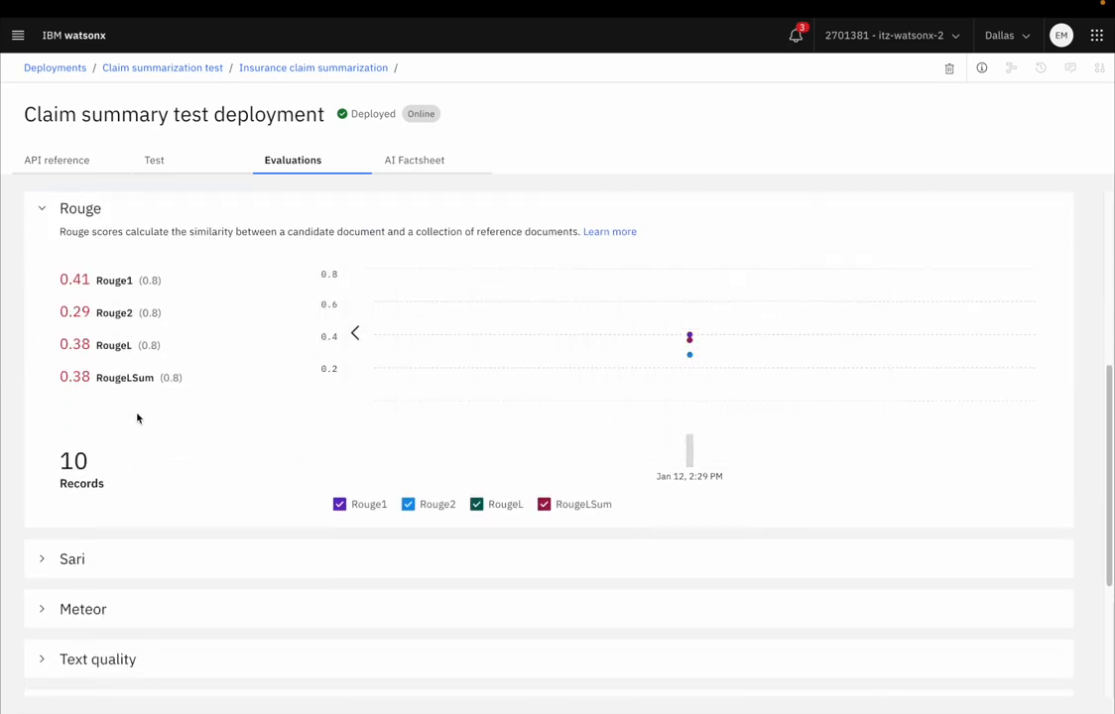
pyautogui.scroll(-1, 139, 417)
pyautogui.click(75, 544)
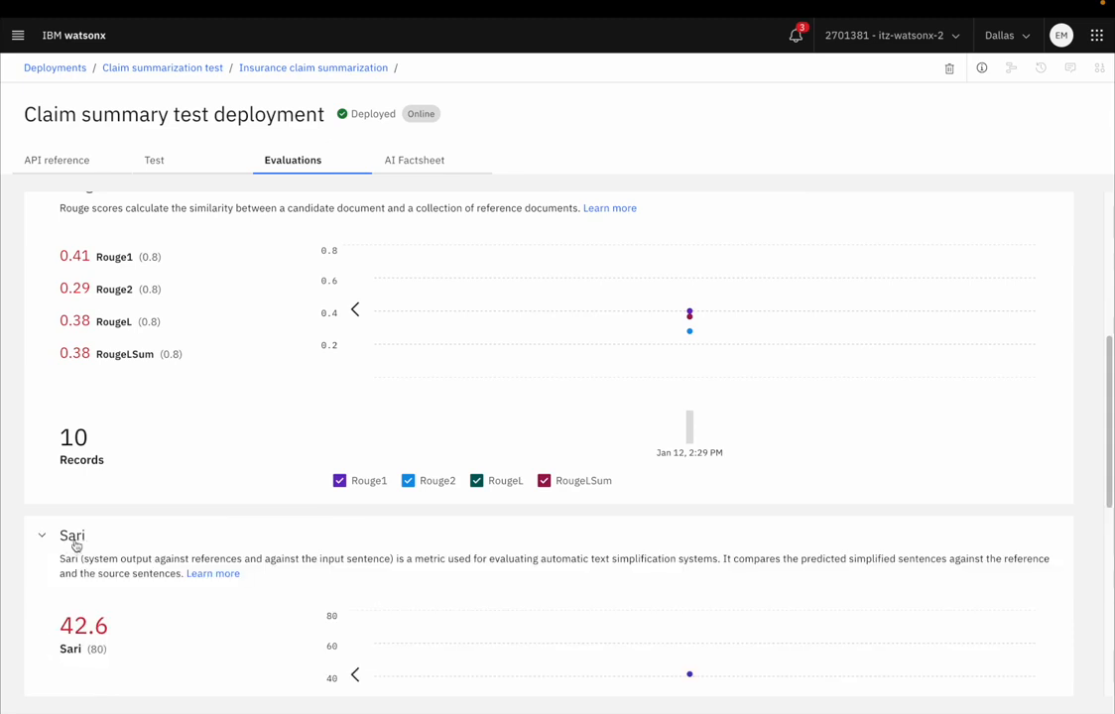
pyautogui.scroll(-4, 161, 491)
# Step: Expand the PII and HAP section and the Sentence similarity section to examine their scores against the thresholds
pyautogui.scroll(-2, 165, 485)
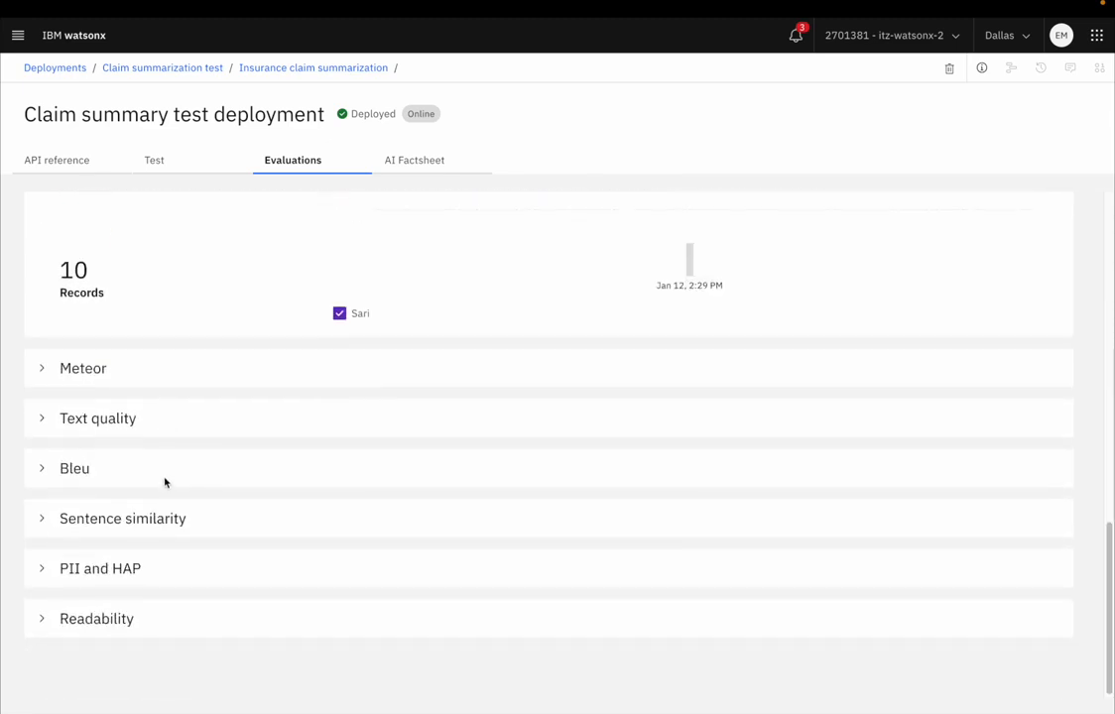
pyautogui.click(96, 569)
pyautogui.scroll(-3, 182, 501)
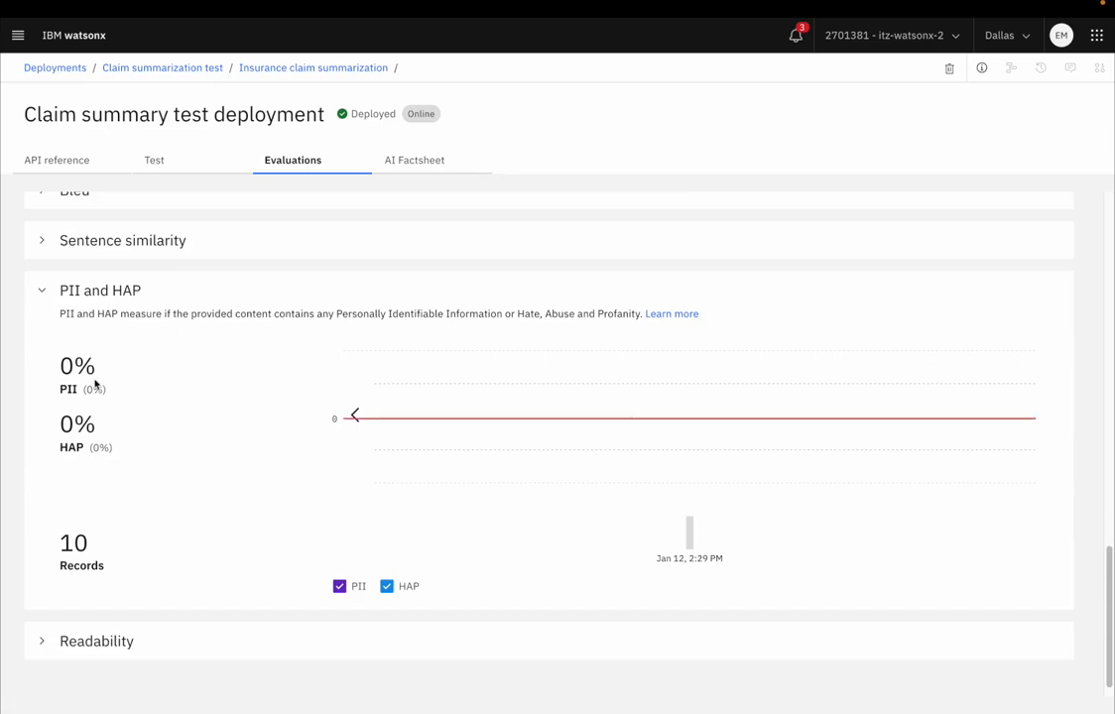
pyautogui.click(149, 248)
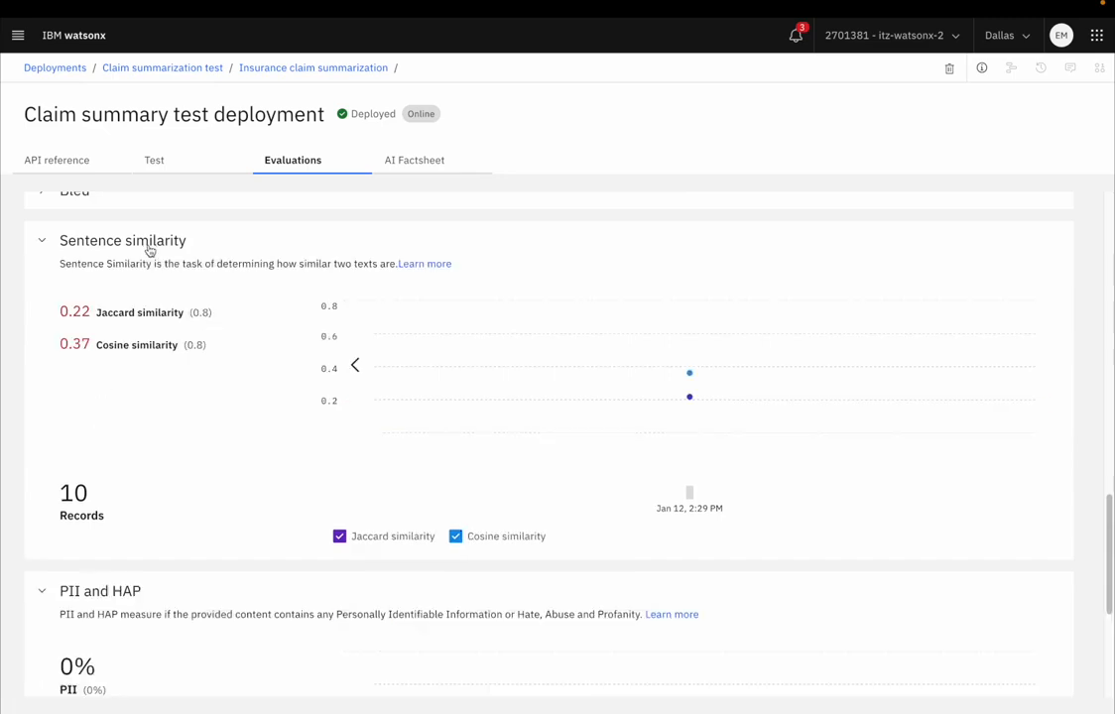
# Step: Open the deployment's AI Factsheet and examine its validation details, evaluation activity, quality metrics and model health values
pyautogui.scroll(15, 260, 359)
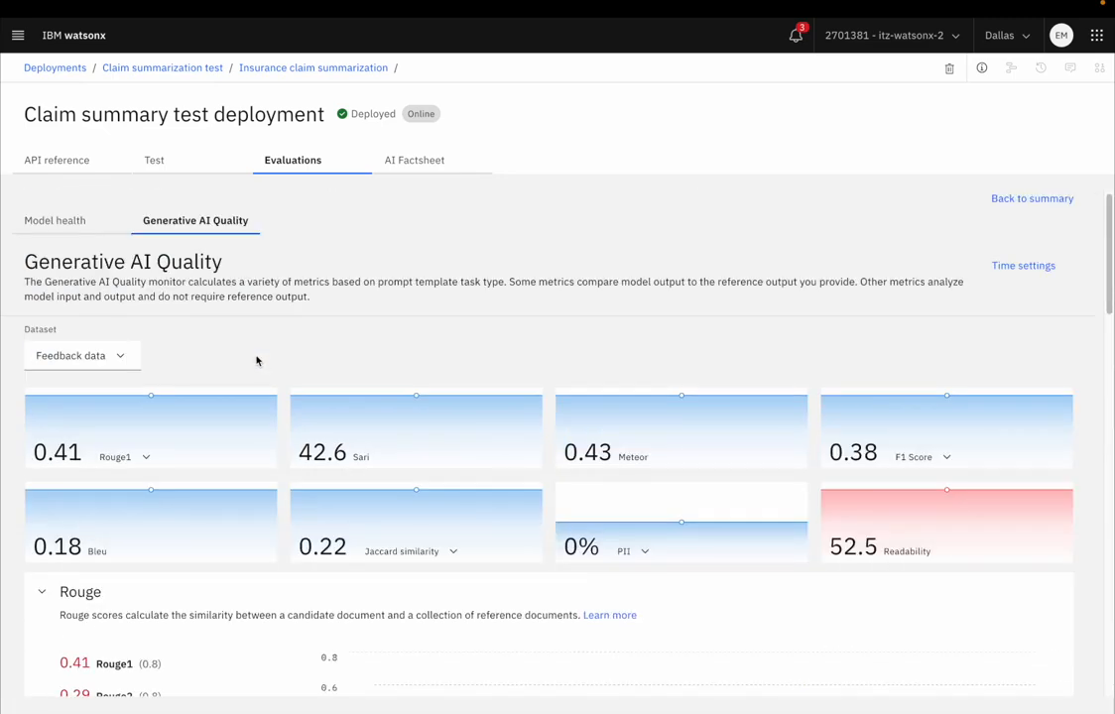
pyautogui.click(428, 163)
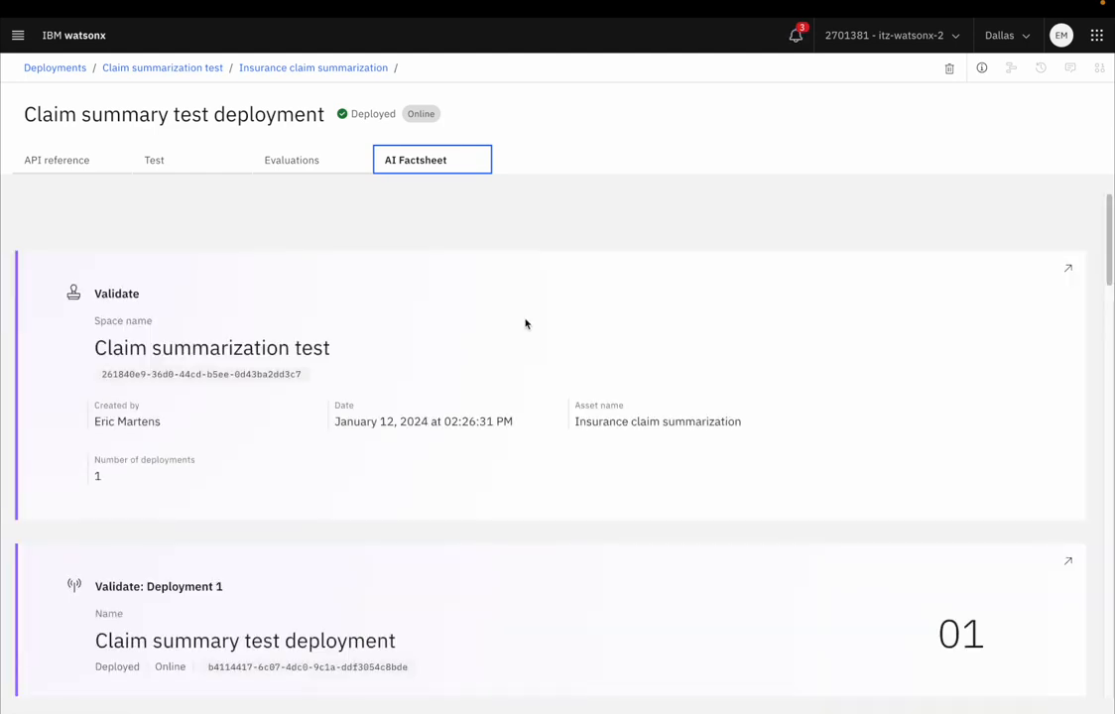
pyautogui.scroll(-4, 534, 335)
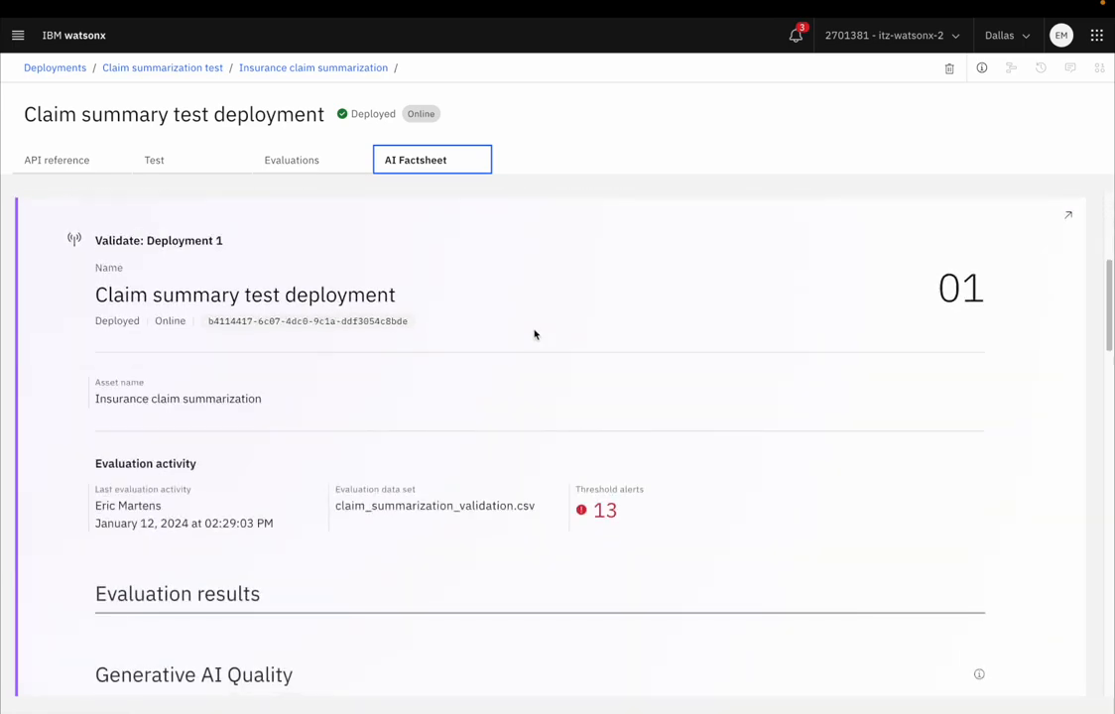
pyautogui.scroll(-1, 299, 331)
pyautogui.scroll(-3, 319, 343)
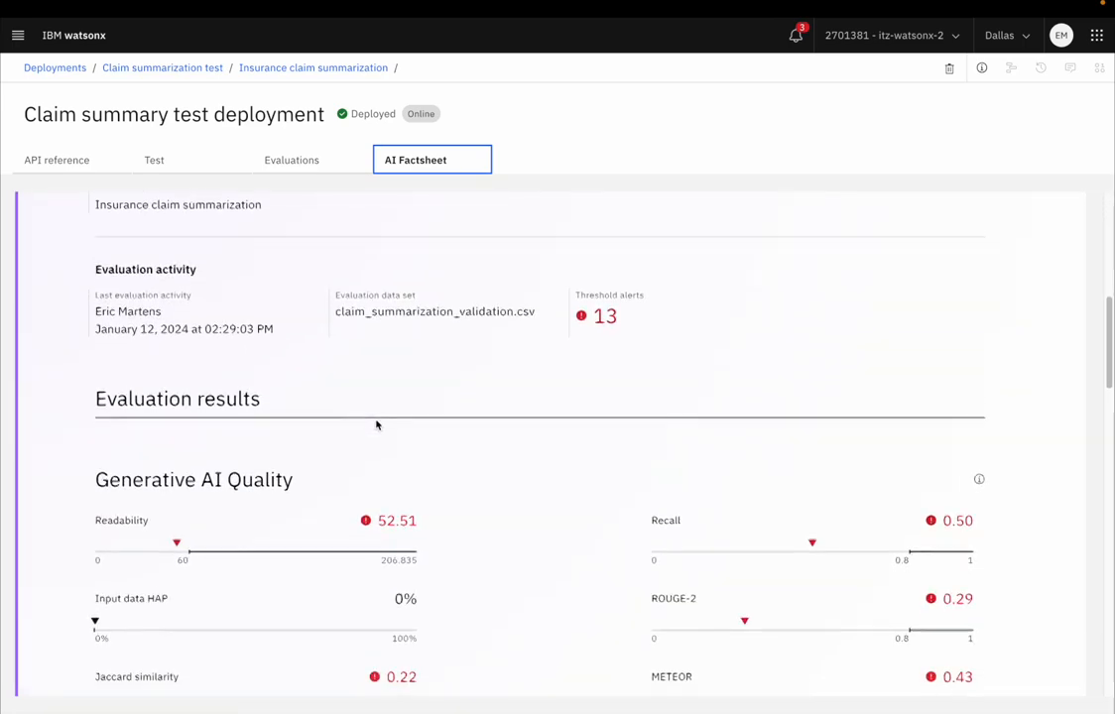
pyautogui.scroll(-3, 481, 447)
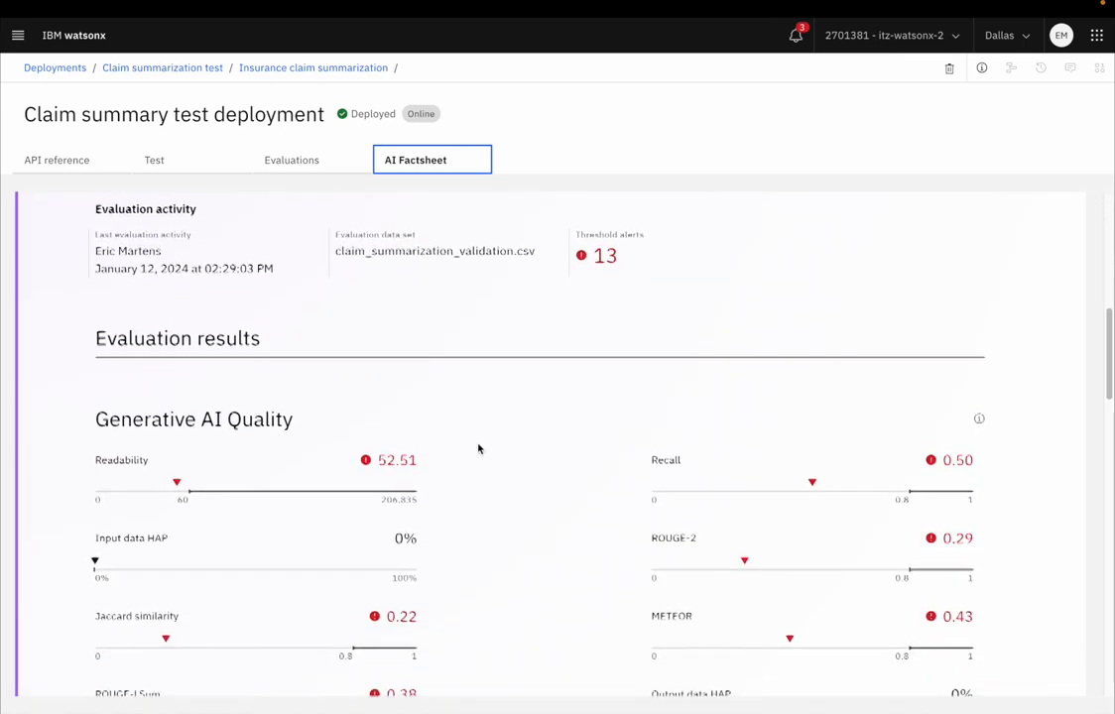
pyautogui.scroll(-10, 479, 446)
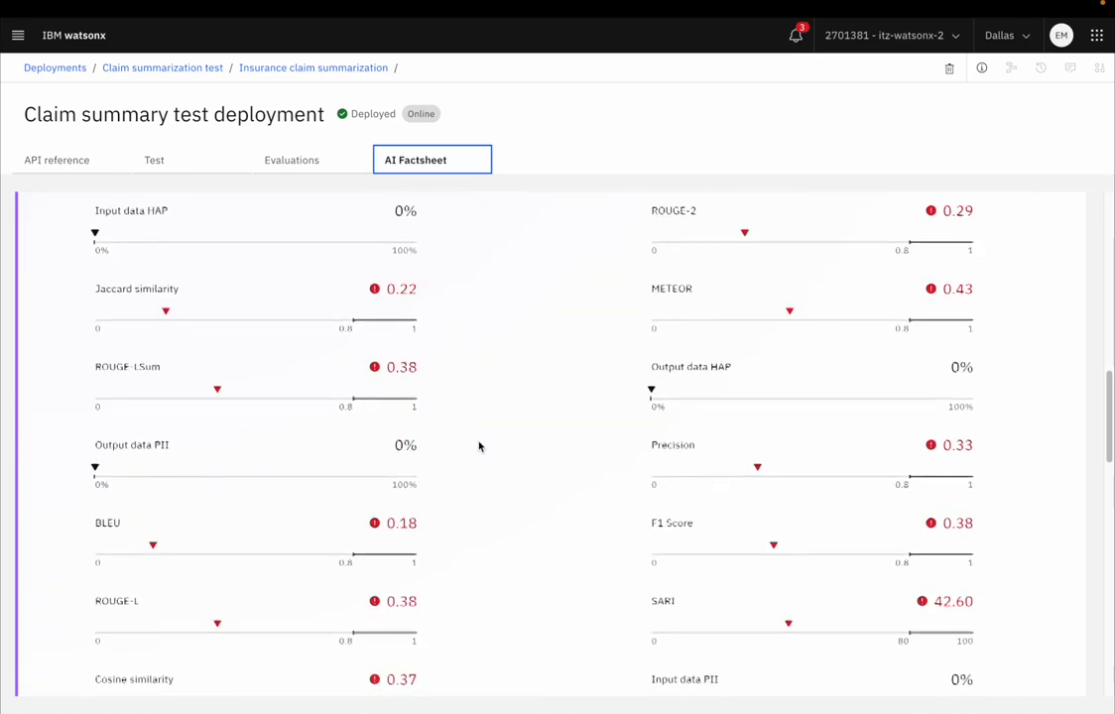
pyautogui.scroll(-5, 481, 445)
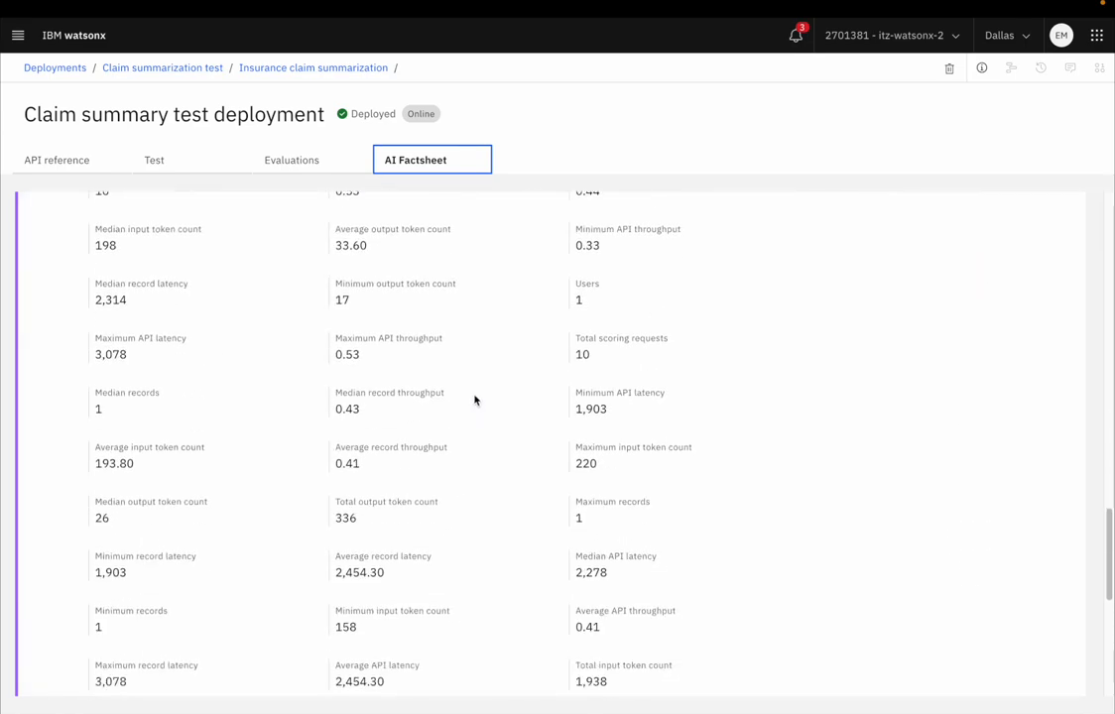
pyautogui.scroll(-8, 479, 398)
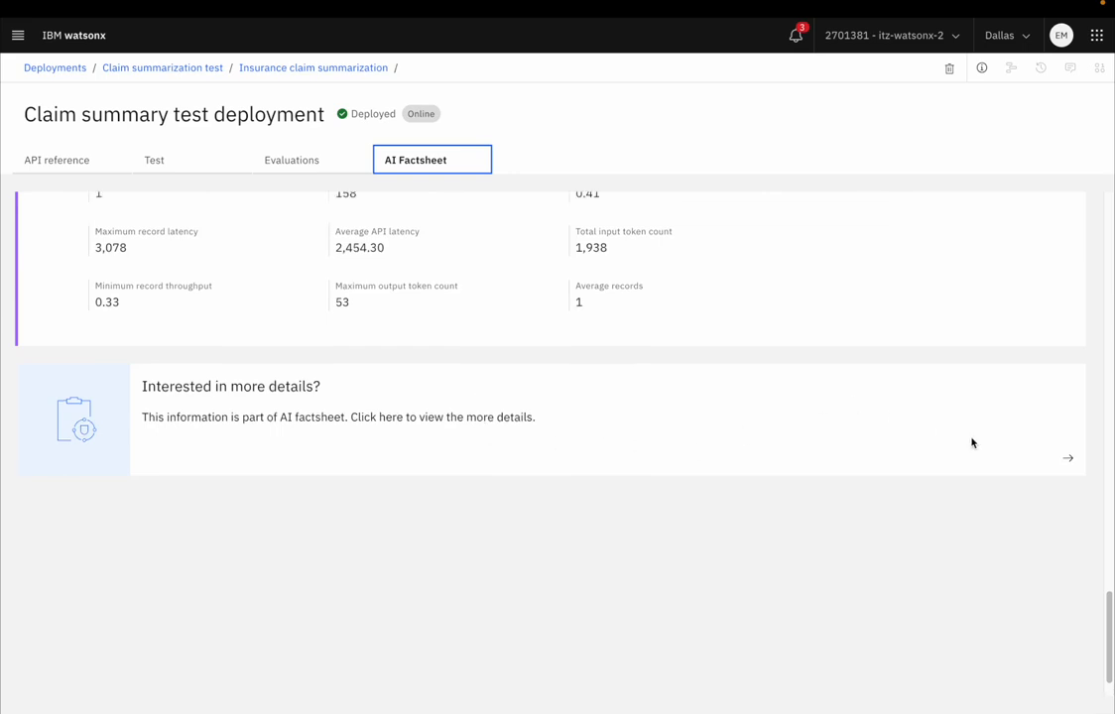
# Step: Open the full AI factsheet and review its governance, lifecycle, foundation model, prompt template and prompt parameter details
pyautogui.click(1069, 463)
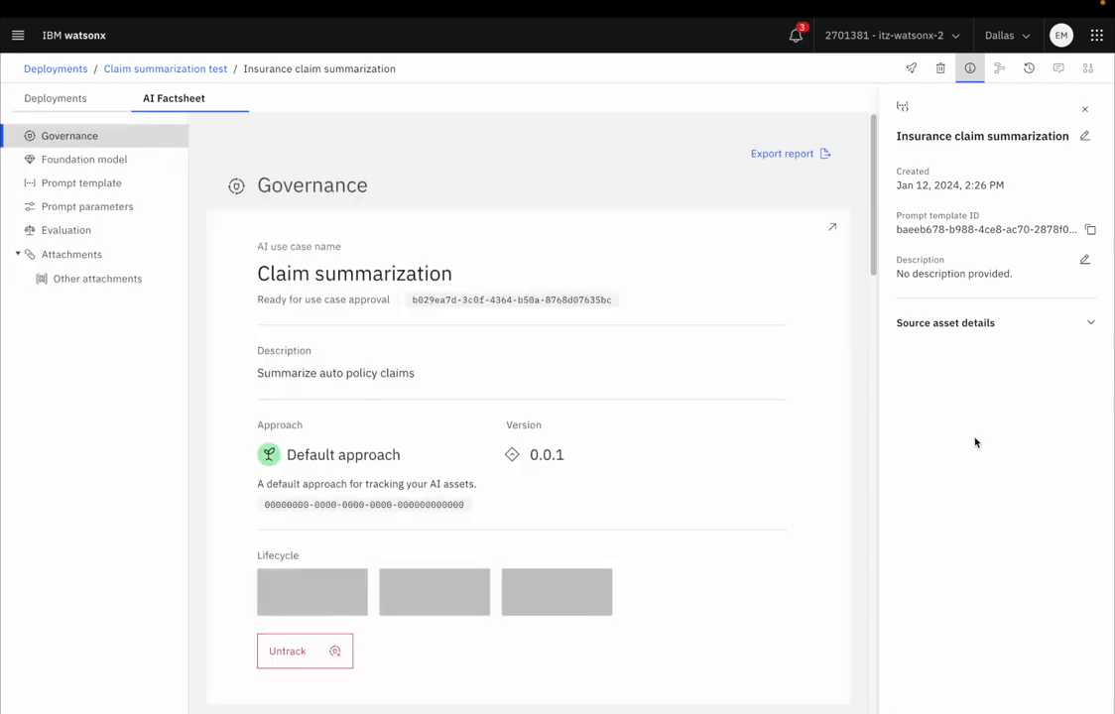
pyautogui.scroll(-1, 736, 407)
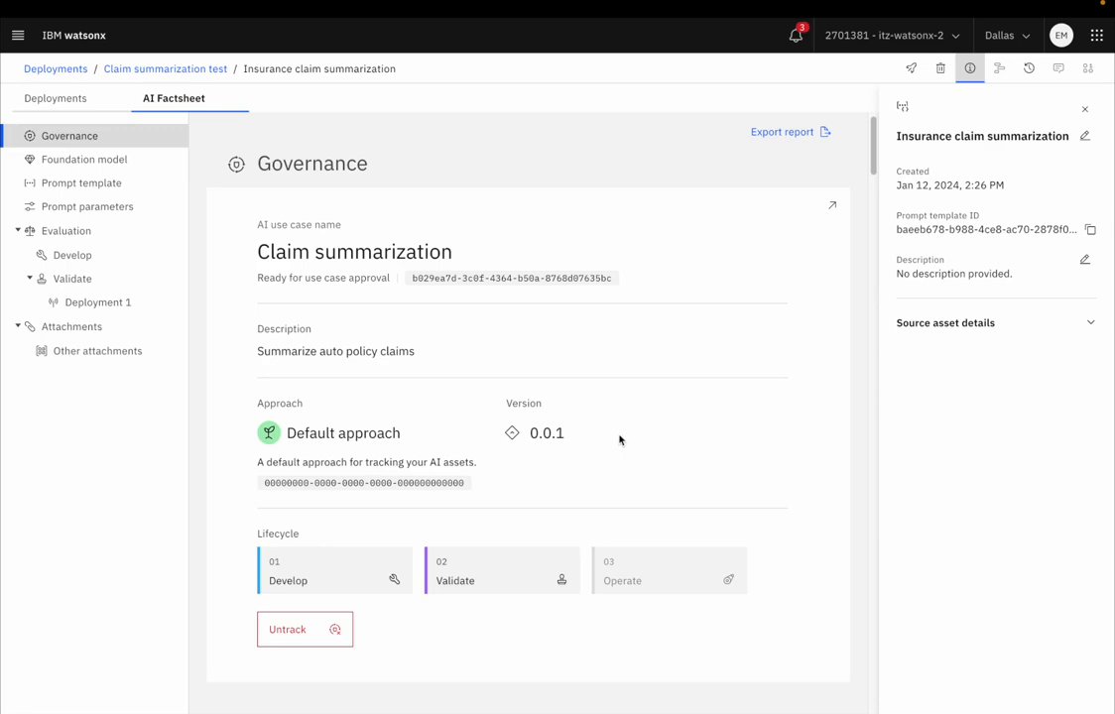
pyautogui.scroll(-3, 619, 444)
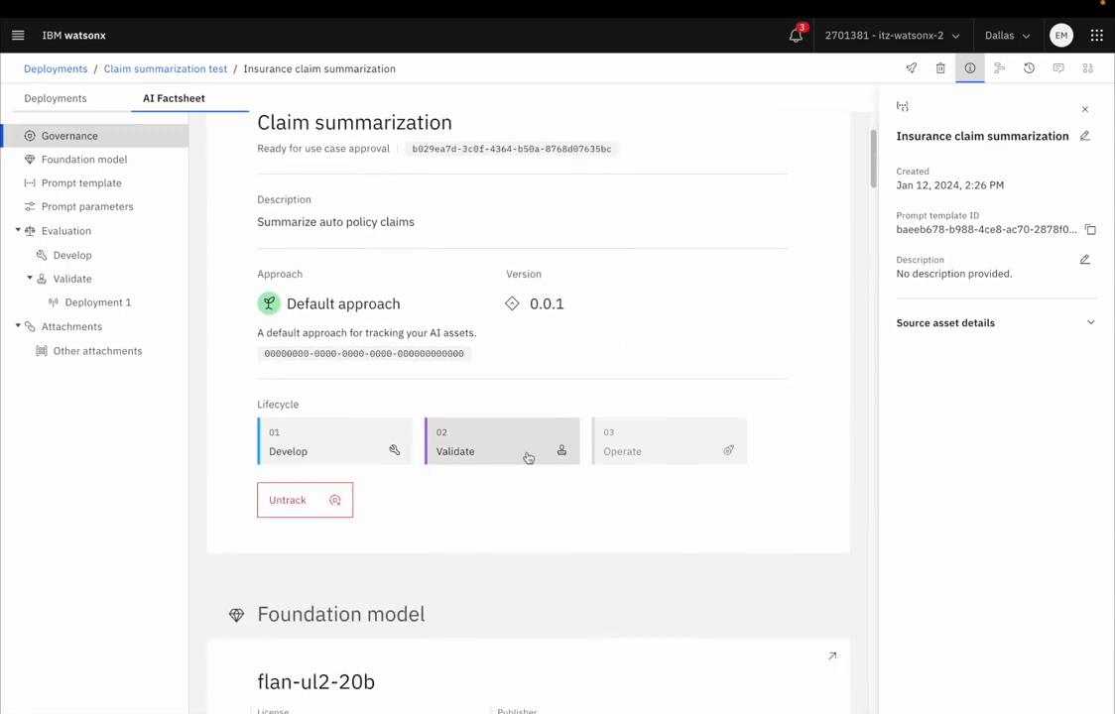
pyautogui.scroll(-2, 581, 506)
pyautogui.scroll(1, 583, 488)
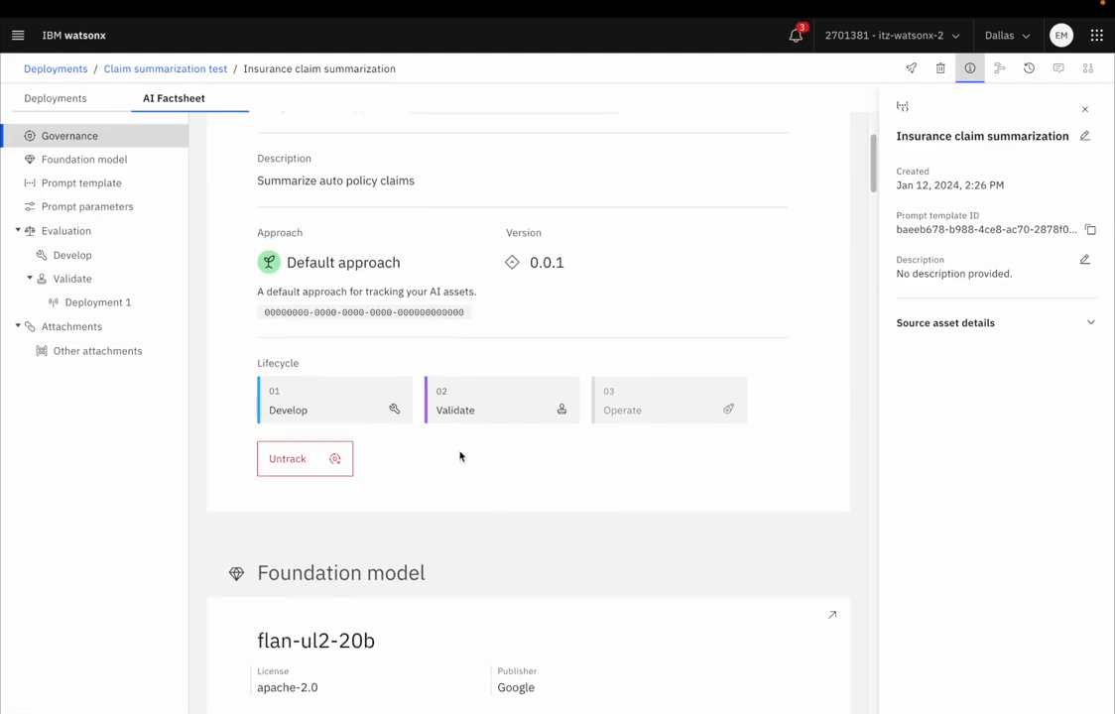
pyautogui.scroll(-8, 560, 482)
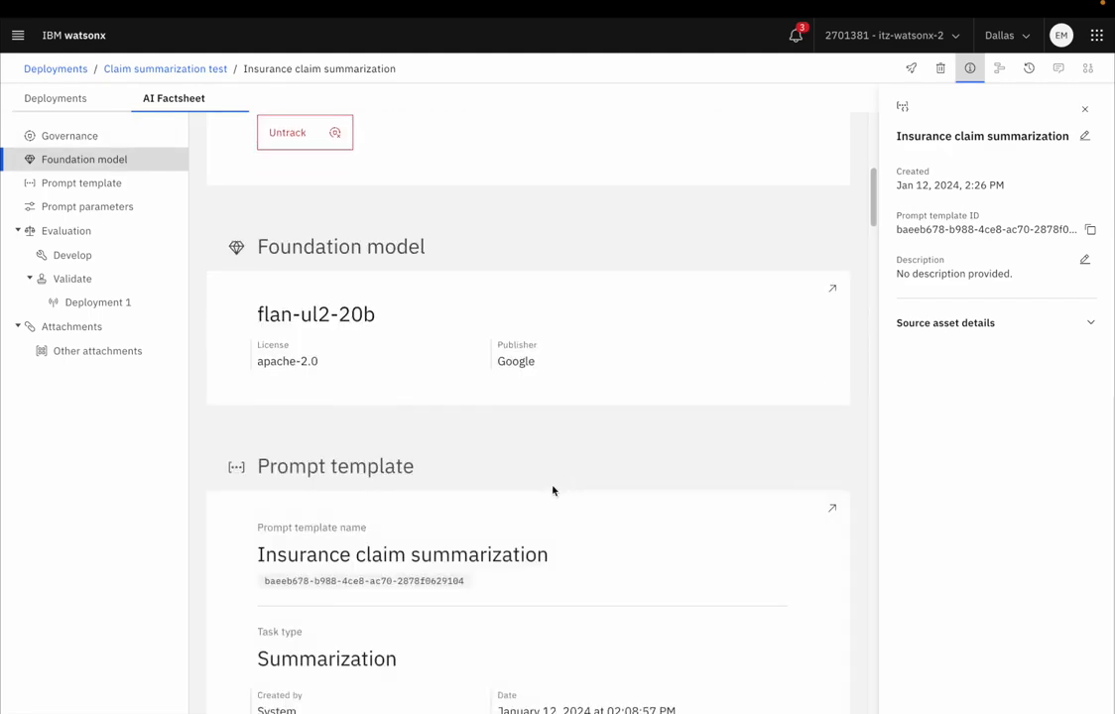
pyautogui.scroll(-5, 552, 490)
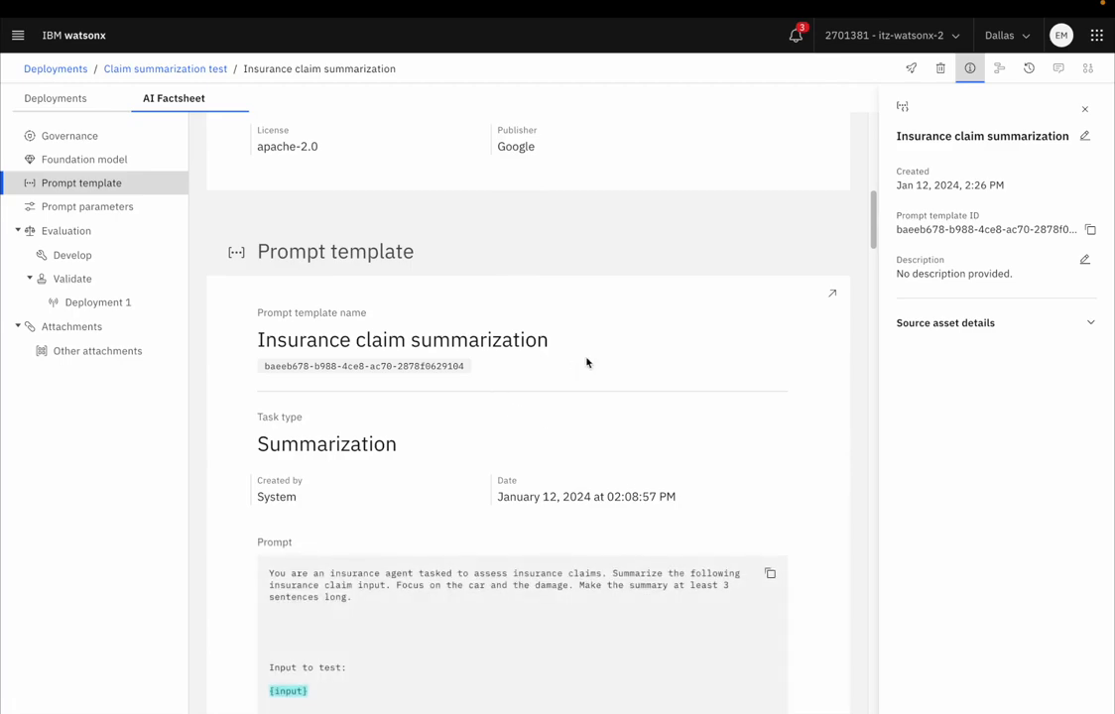
pyautogui.scroll(-3, 617, 353)
pyautogui.scroll(-18, 618, 353)
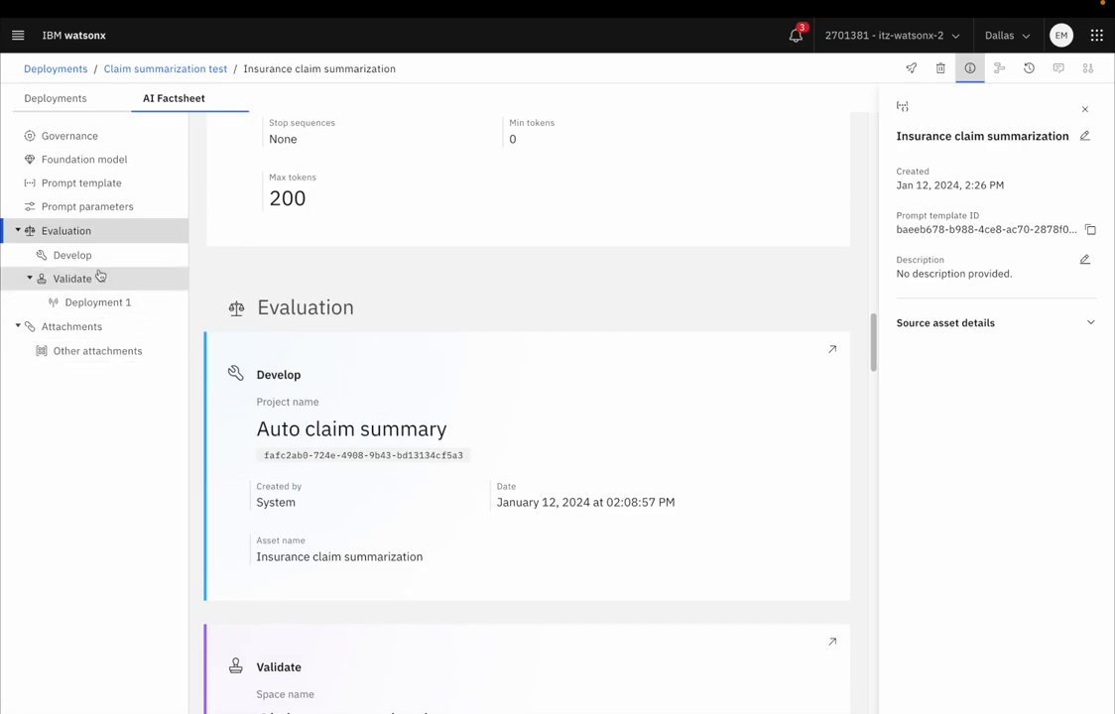
# Step: Go to the factsheet's Evaluation section and examine the test deployment's evaluation activity and Generative AI Quality results
pyautogui.click(90, 236)
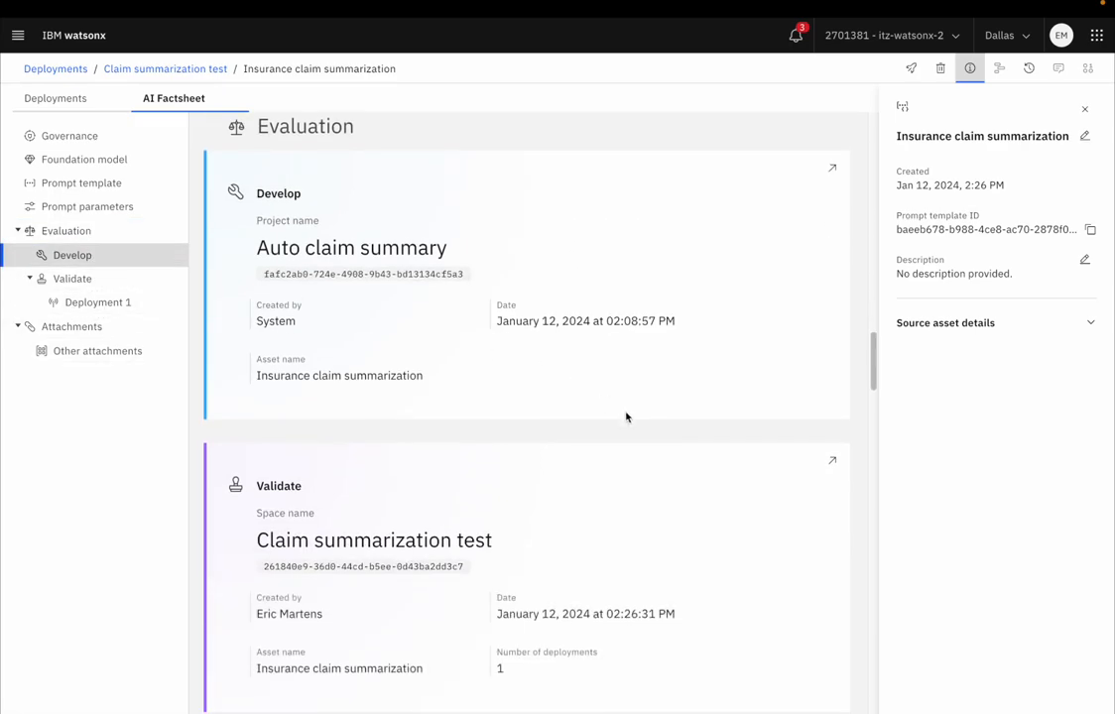
pyautogui.scroll(-5, 627, 414)
pyautogui.scroll(-3, 627, 413)
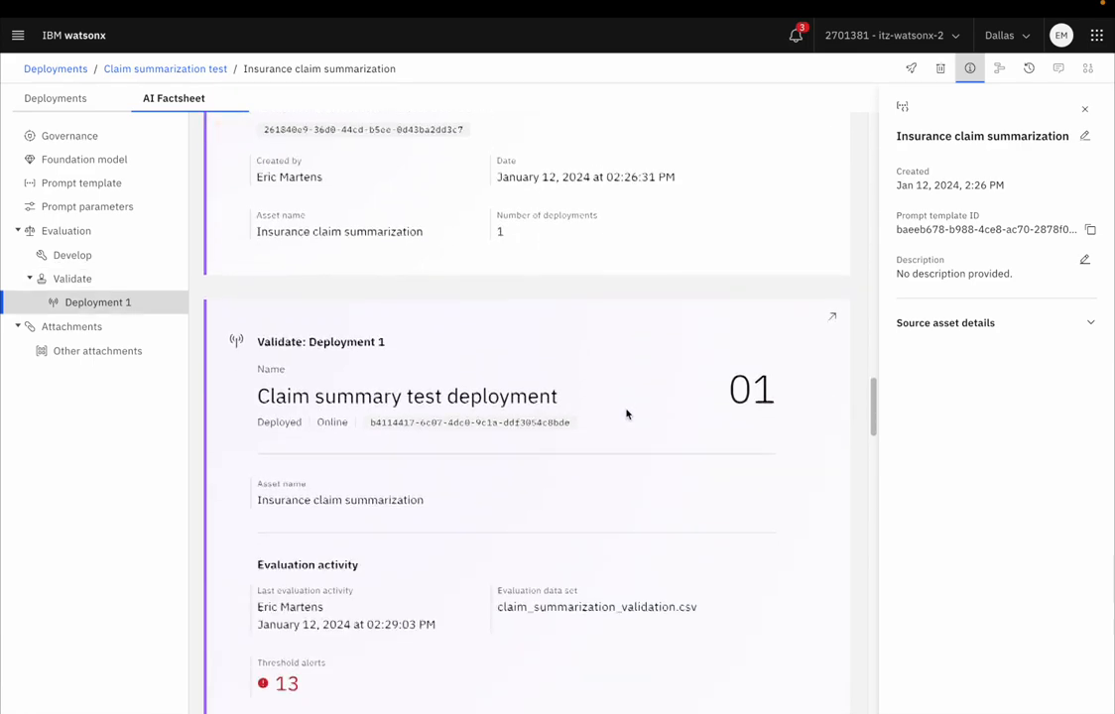
pyautogui.scroll(-2, 628, 414)
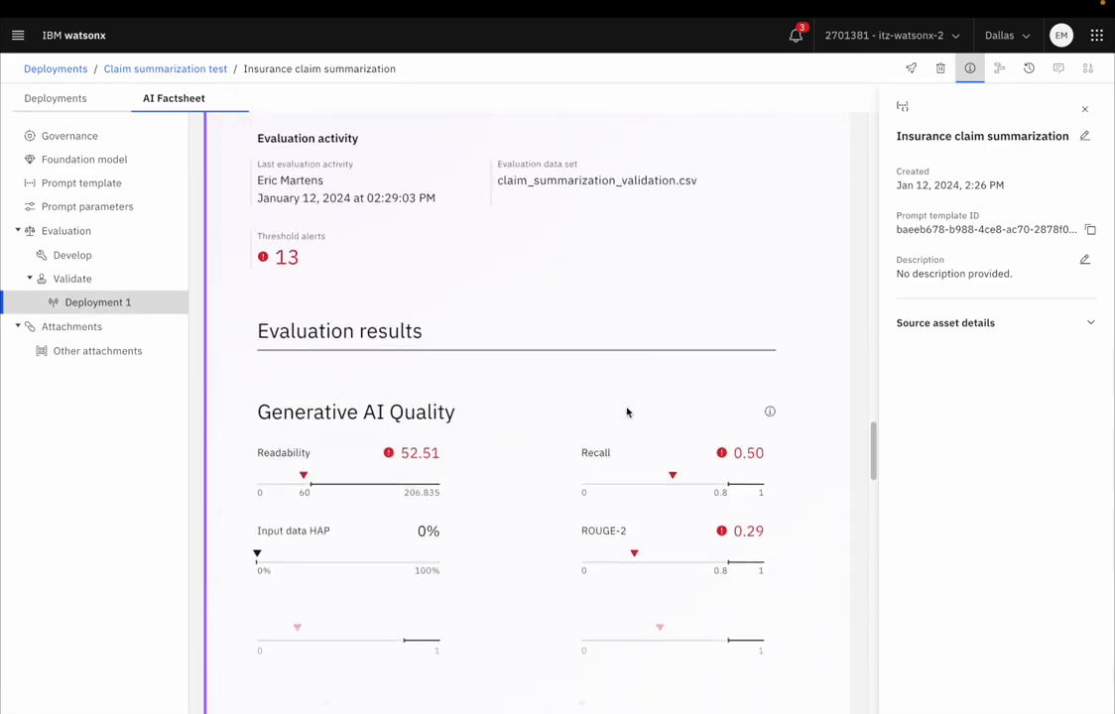
pyautogui.scroll(4, 627, 414)
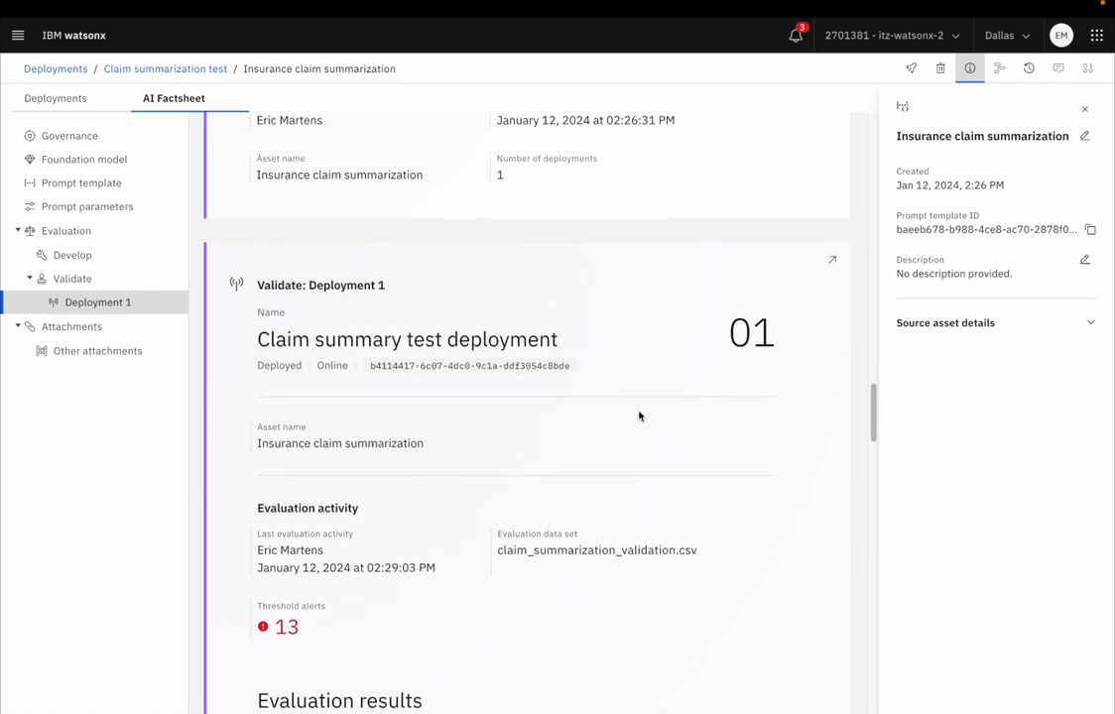
pyautogui.scroll(-4, 640, 416)
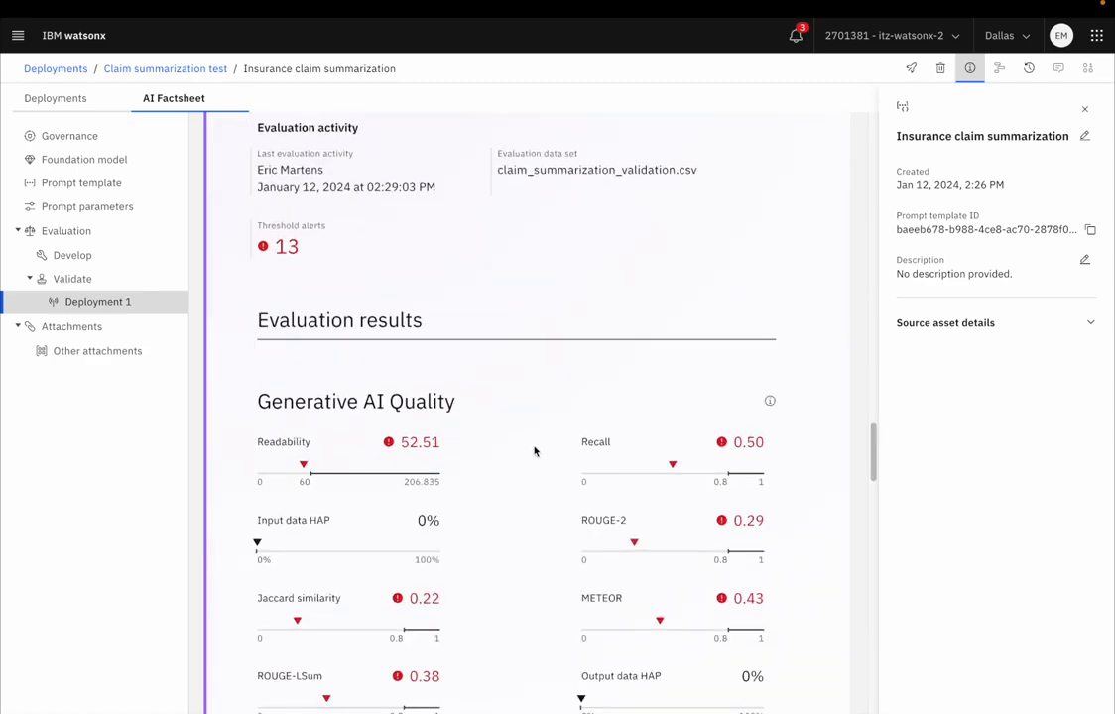
pyautogui.scroll(-4, 534, 451)
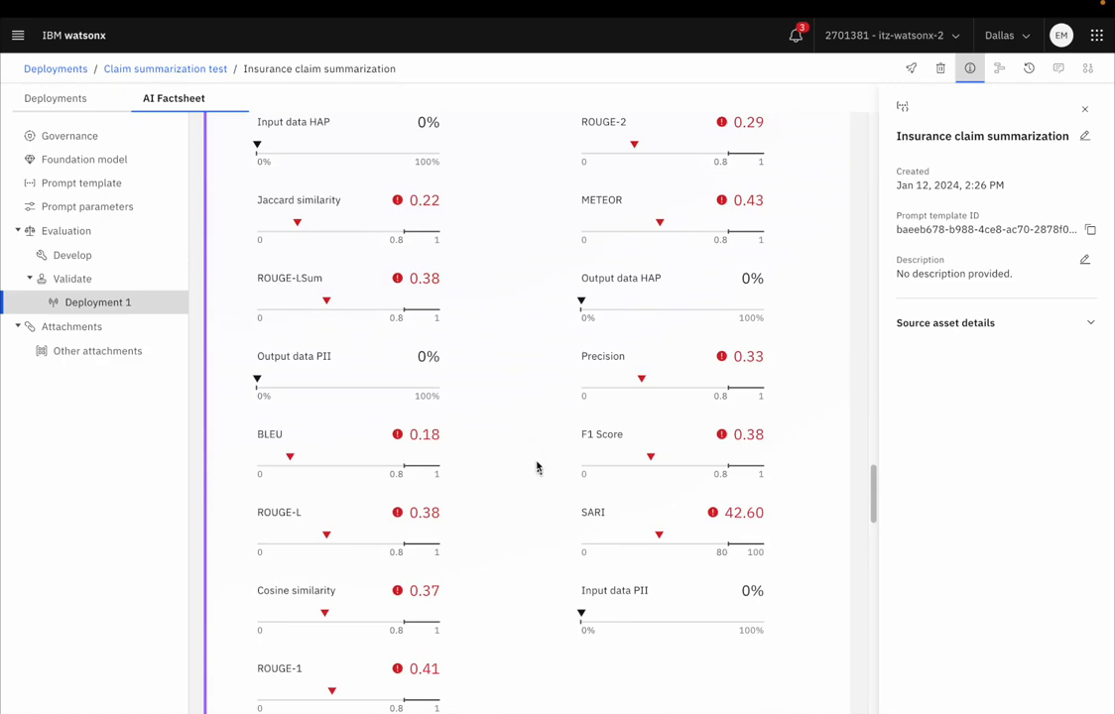
# Step: Review the Model Health statistics in the factsheet, then return to the Generative AI Quality metrics
pyautogui.scroll(-4, 537, 466)
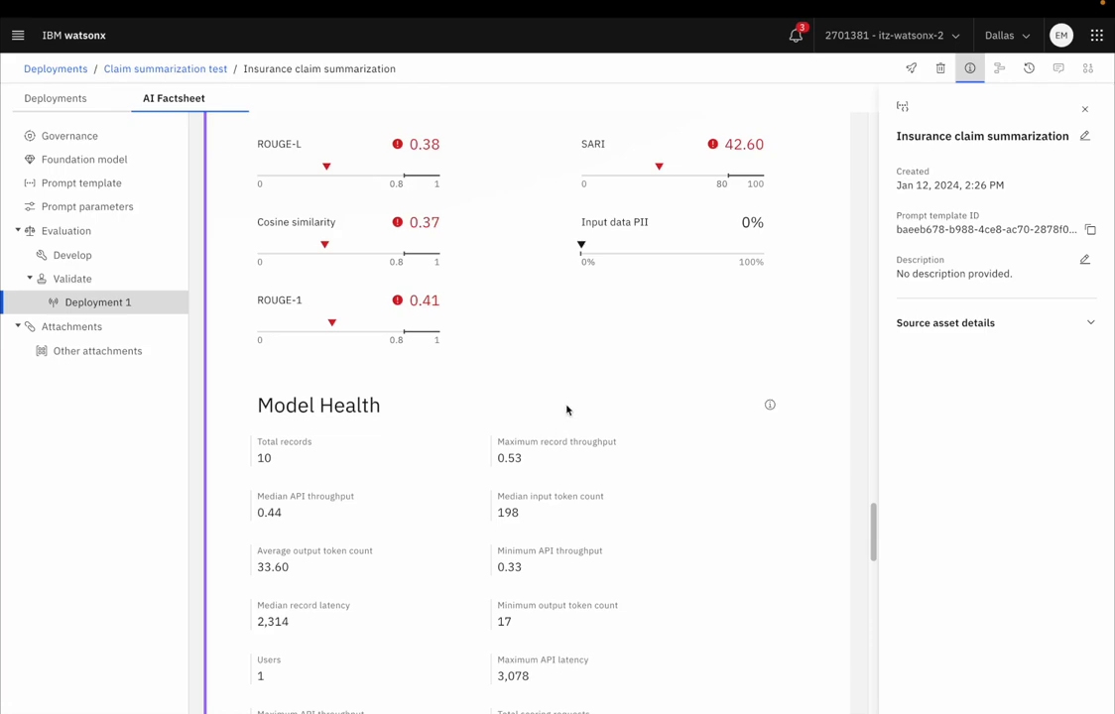
pyautogui.scroll(-3, 586, 444)
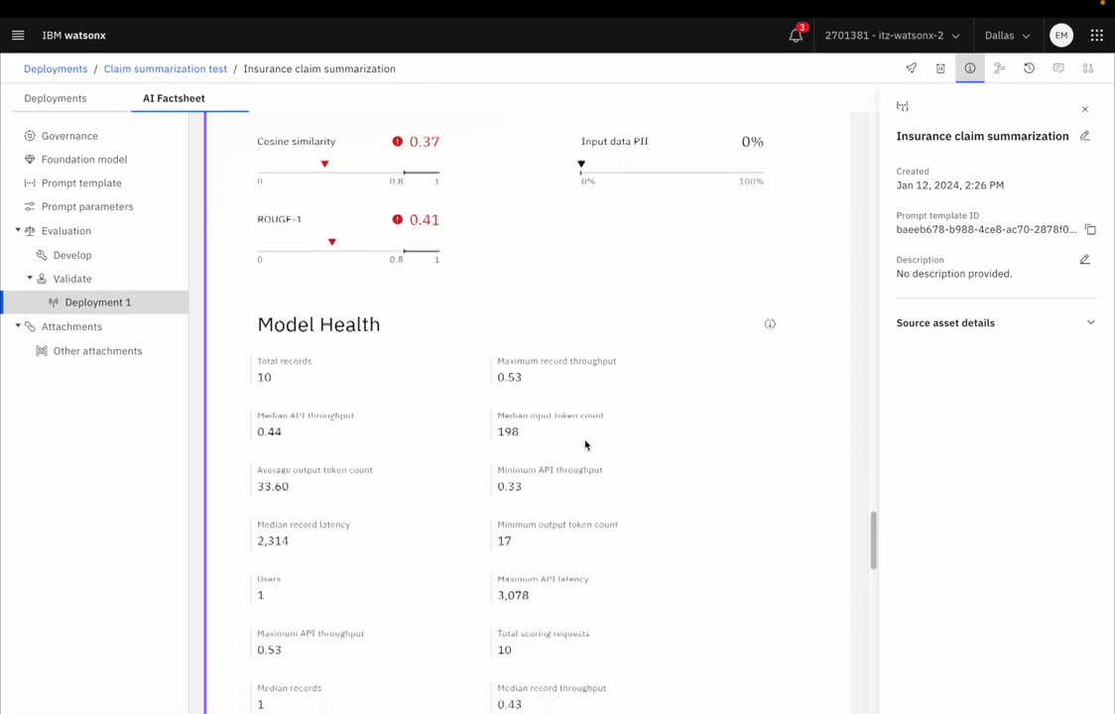
pyautogui.scroll(4, 591, 451)
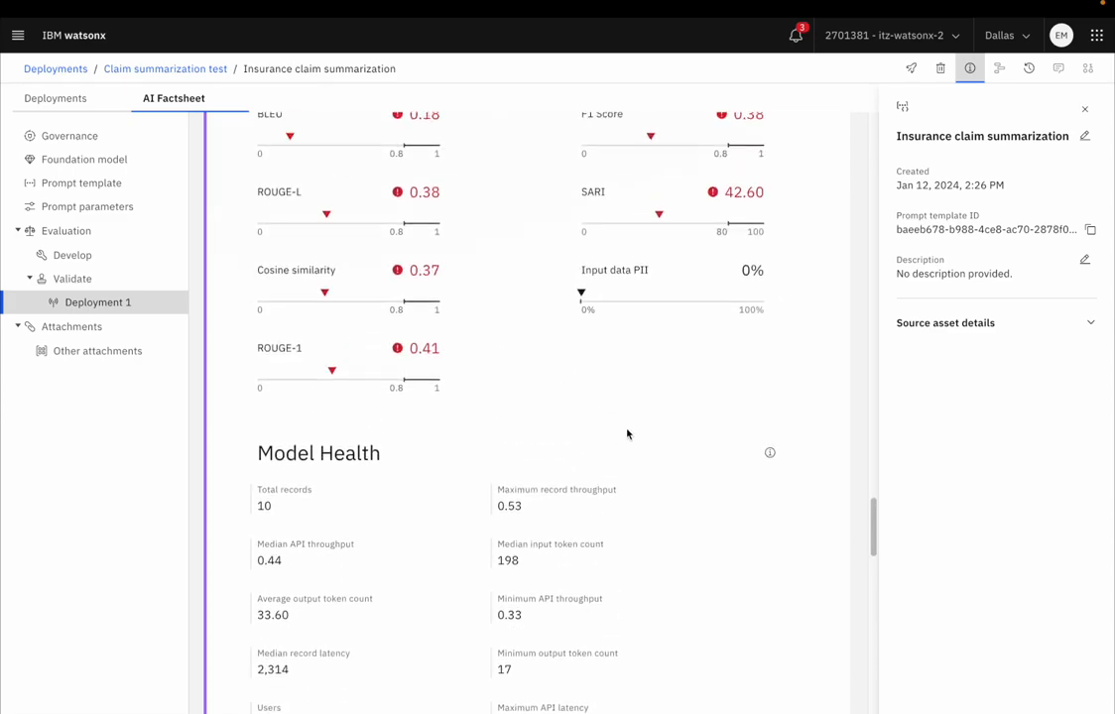
pyautogui.scroll(5, 623, 436)
pyautogui.scroll(3, 622, 437)
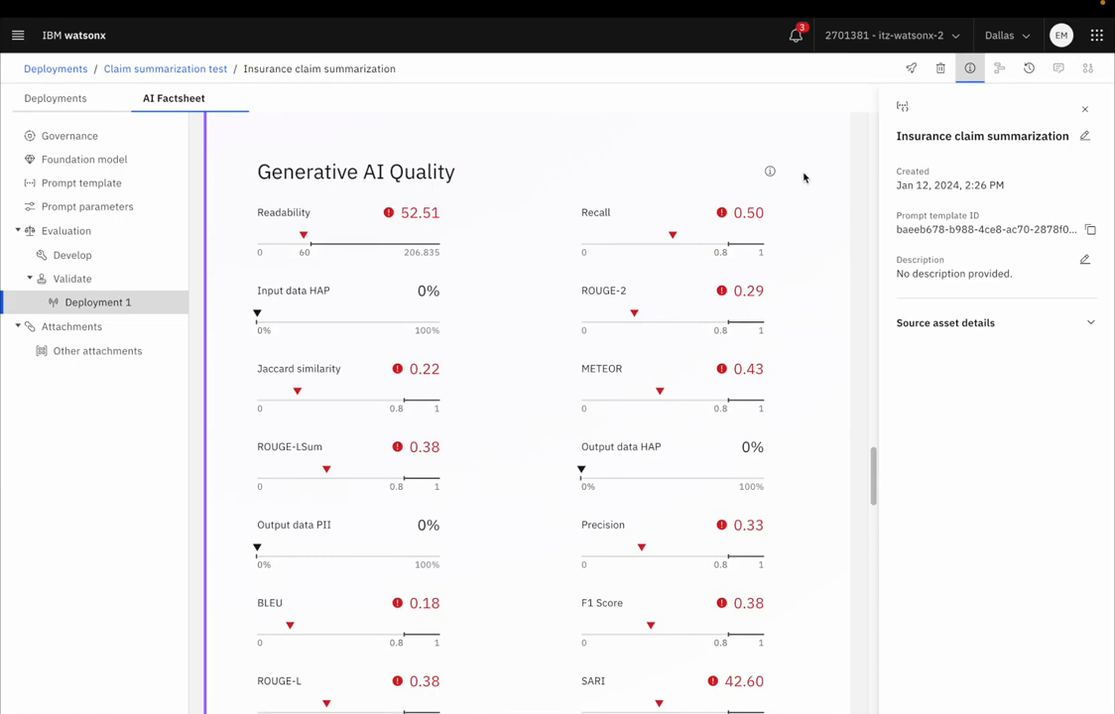
# Step: Examine the remaining Generative AI Quality metrics and the Model Health throughput, latency and token count statistics for Deployment 1
pyautogui.scroll(-5, 779, 397)
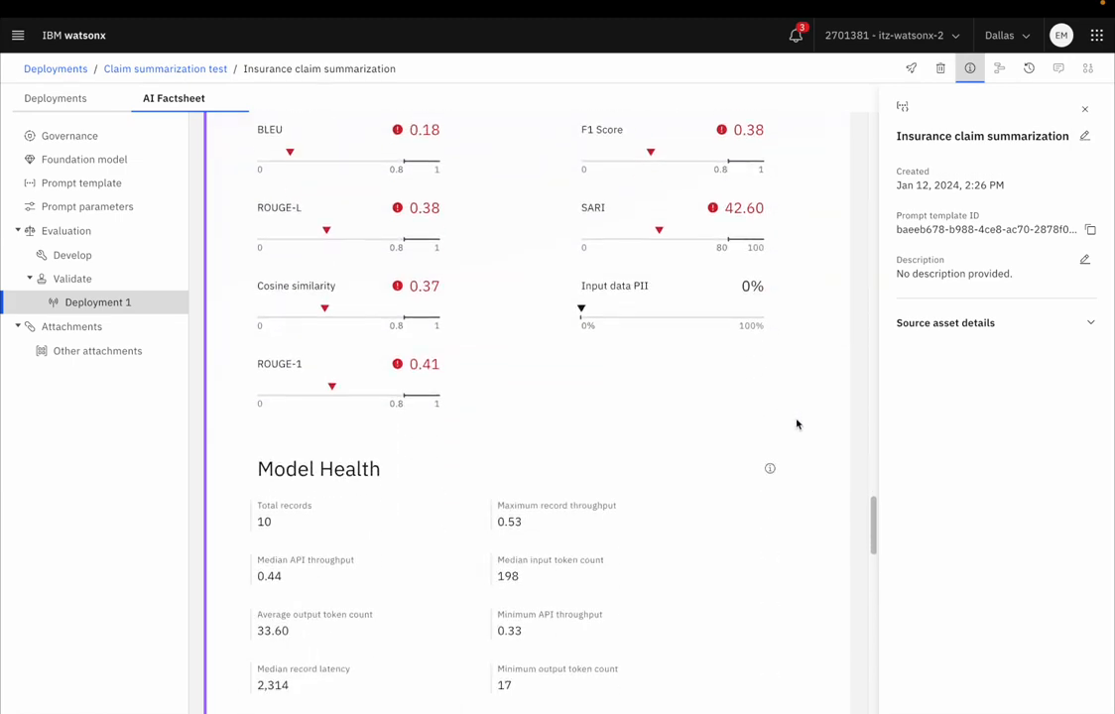
pyautogui.scroll(-1, 797, 417)
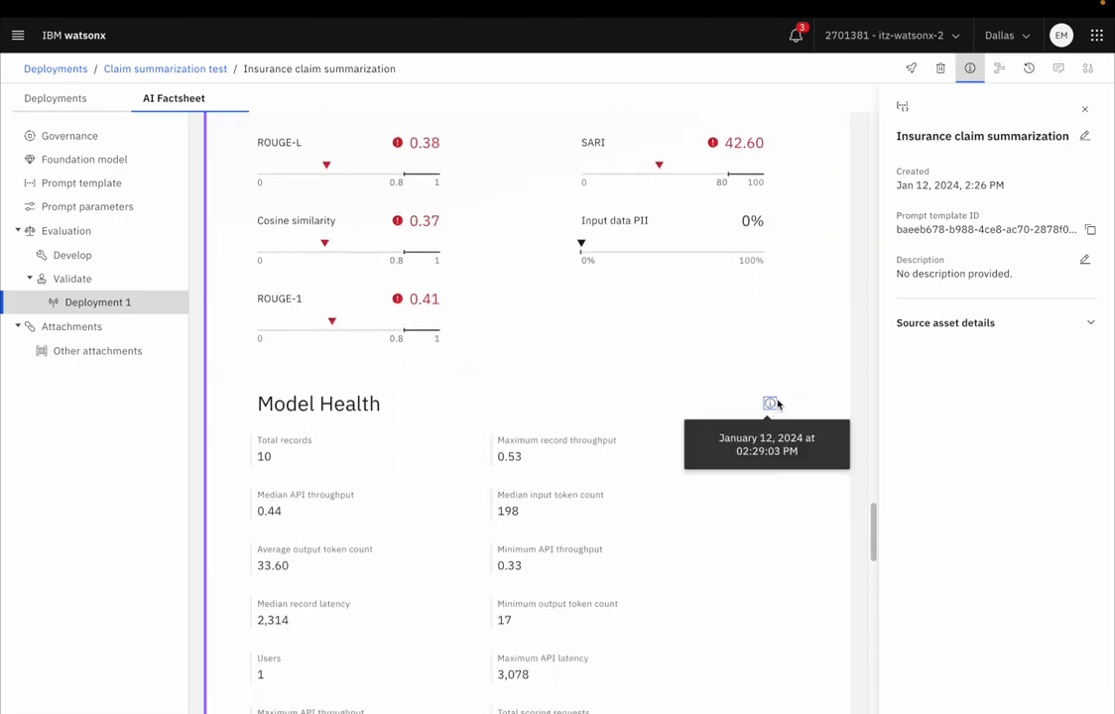
pyautogui.scroll(-5, 642, 443)
pyautogui.scroll(-6, 586, 447)
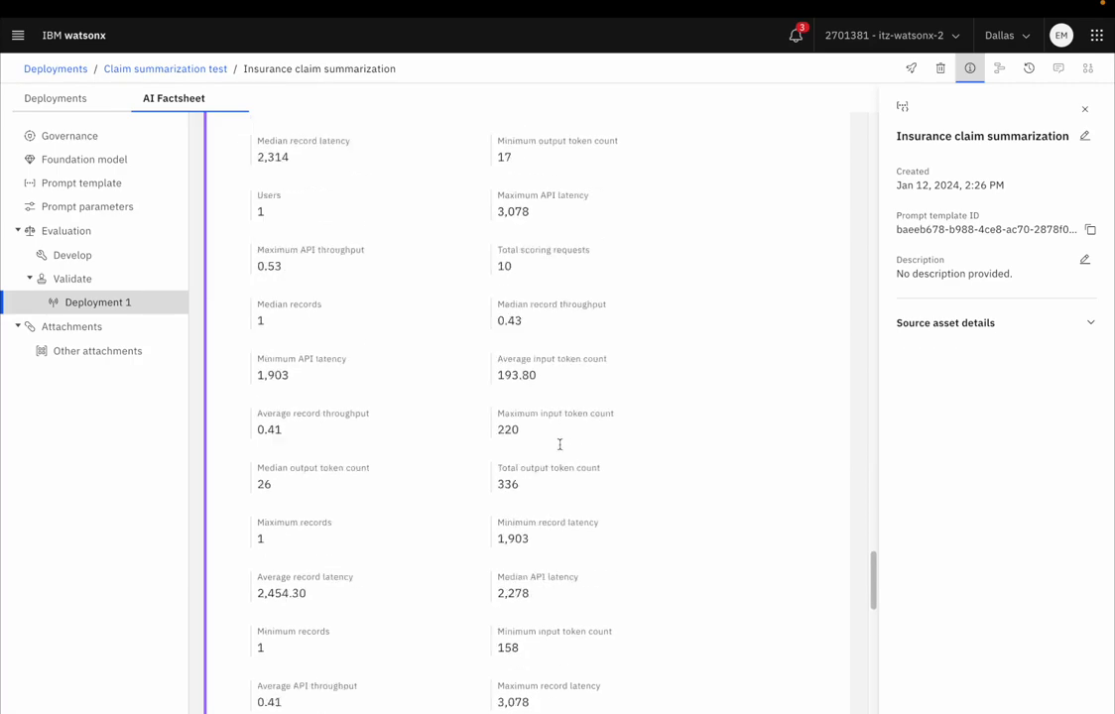
pyautogui.scroll(20, 600, 452)
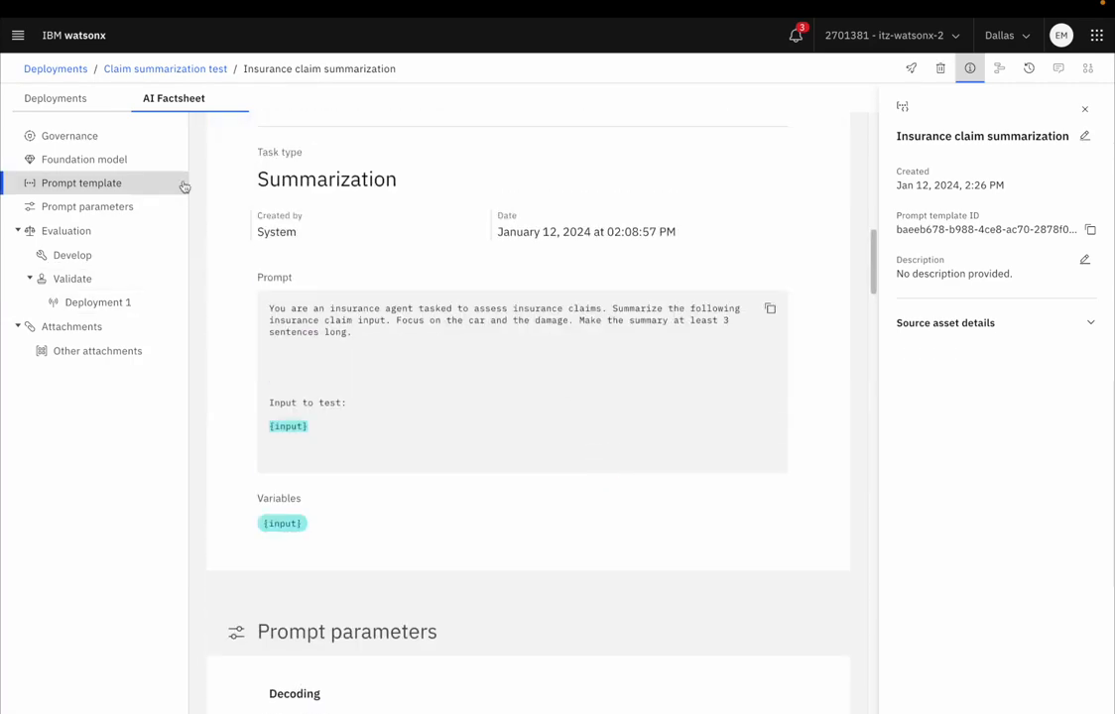
# Step: Open the Claim summarization AI use case and view the lifecycle of its default approach
pyautogui.click(18, 35)
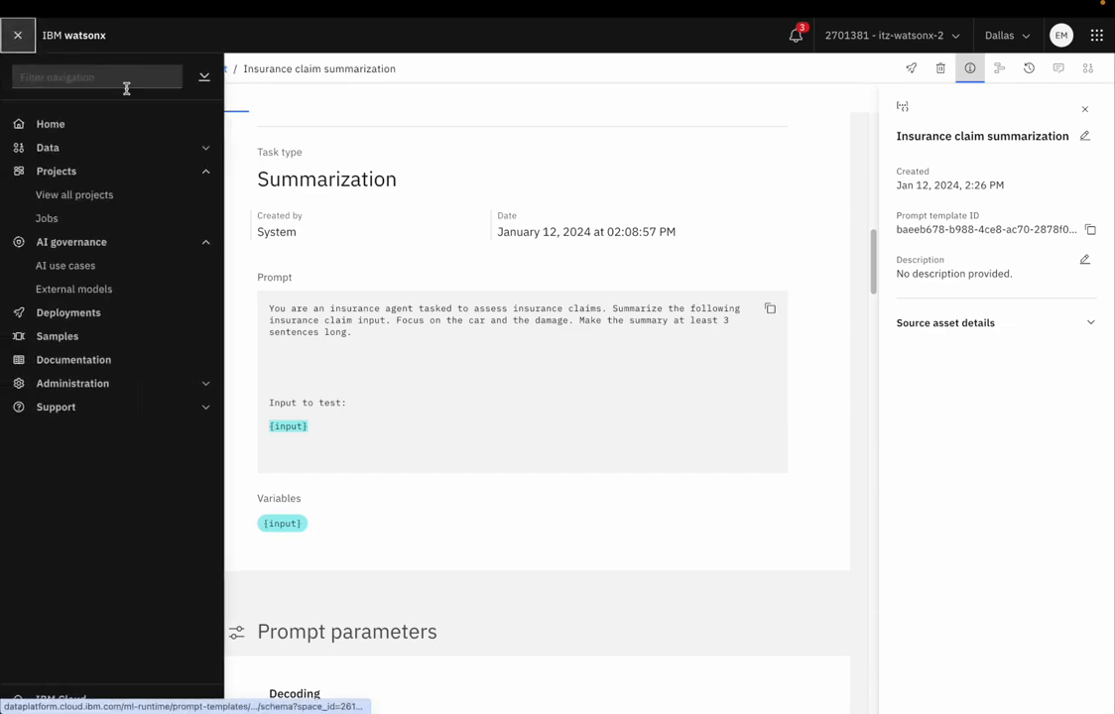
pyautogui.click(85, 271)
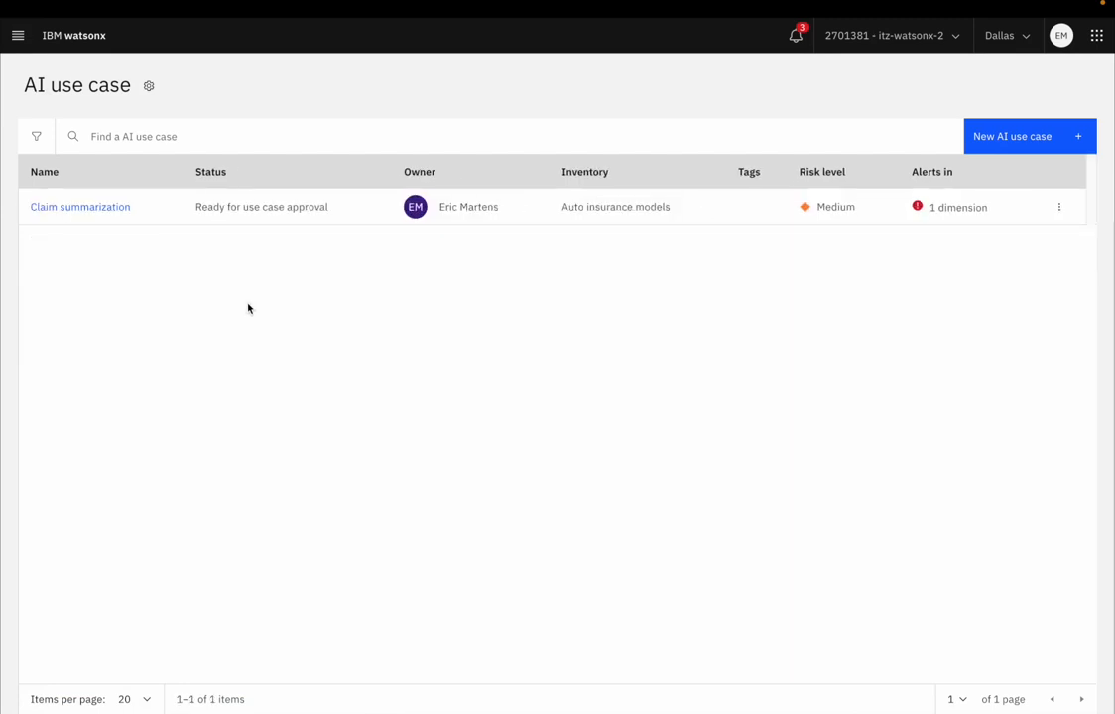
pyautogui.click(96, 210)
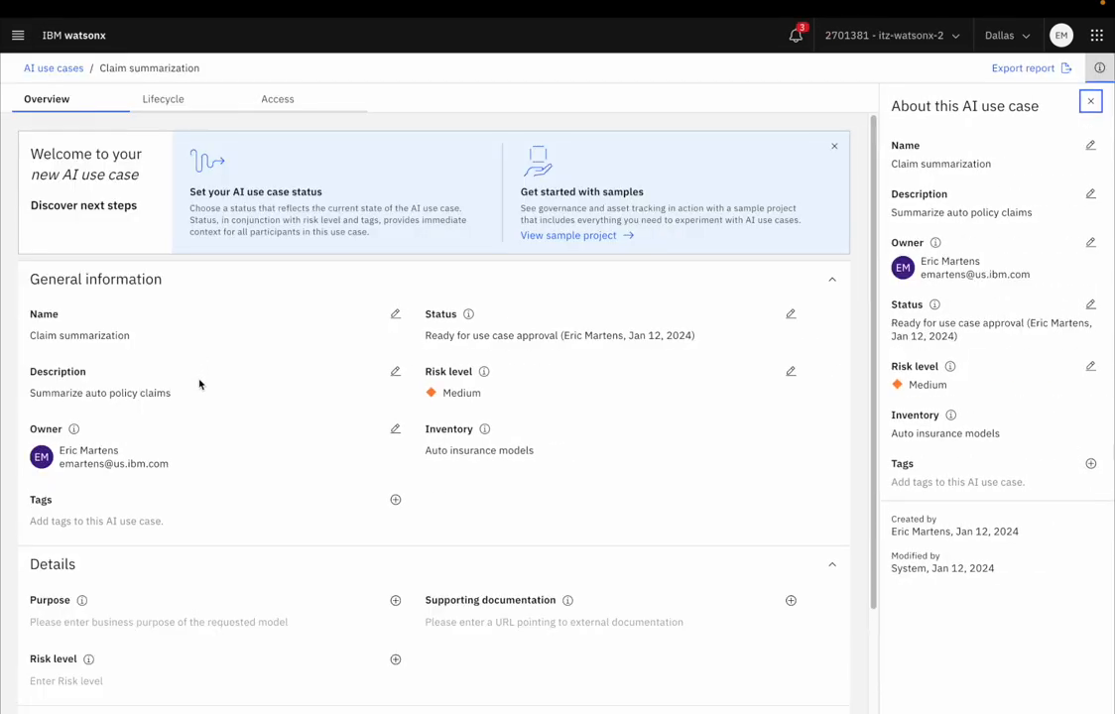
pyautogui.click(157, 105)
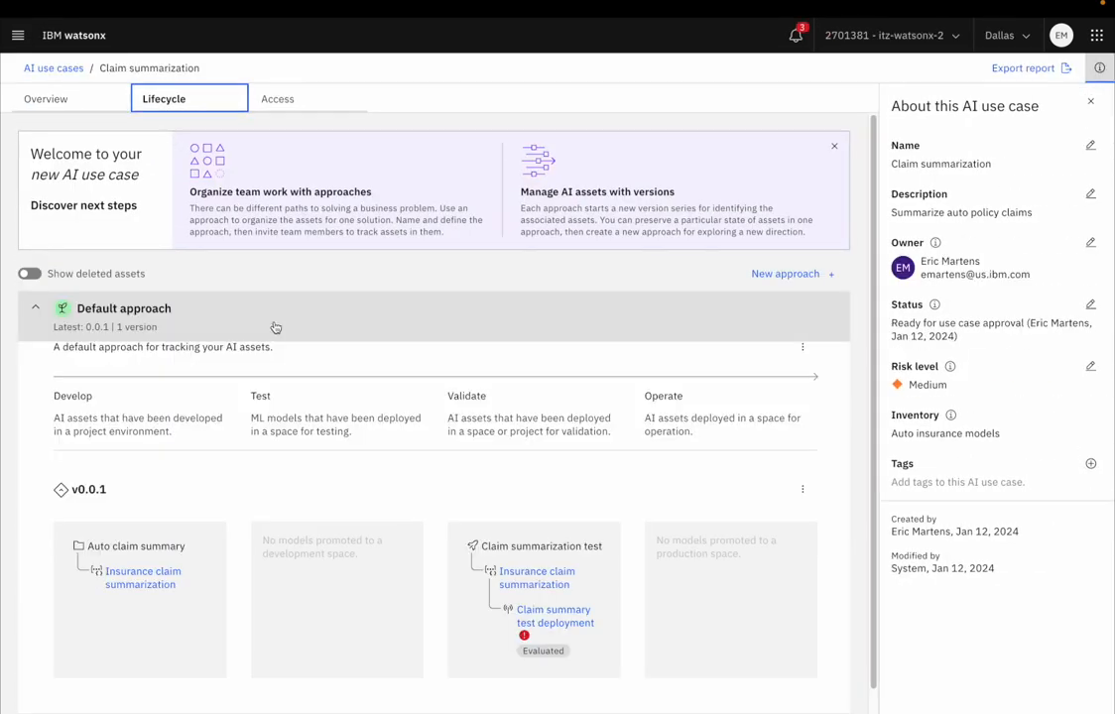
pyautogui.scroll(-1, 352, 392)
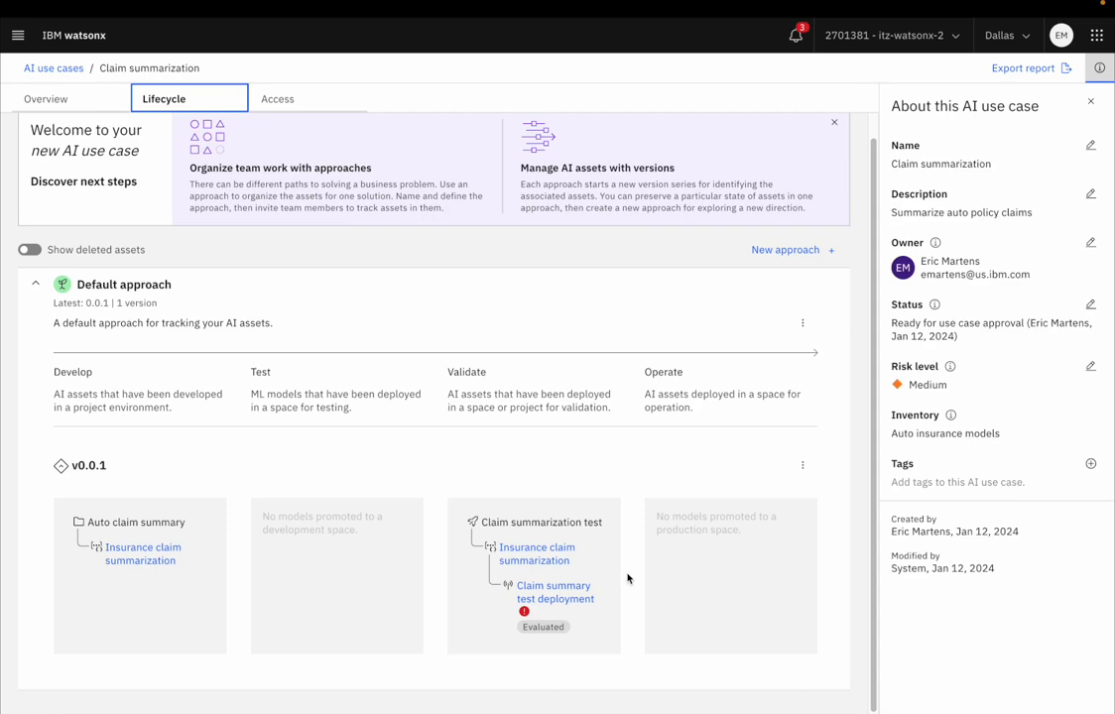
# Step: Open the Claim summary test deployment from the Validate stage, review its evaluation results, and return to the use case lifecycle
pyautogui.click(544, 601)
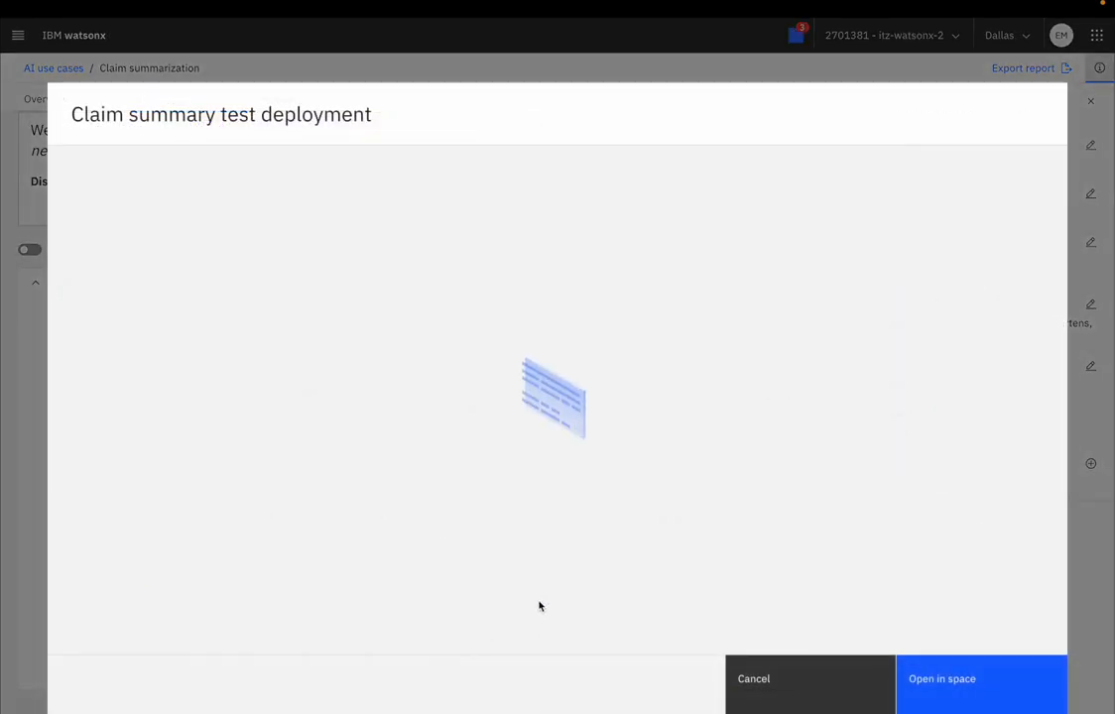
pyautogui.scroll(-1, 527, 518)
pyautogui.scroll(-10, 526, 517)
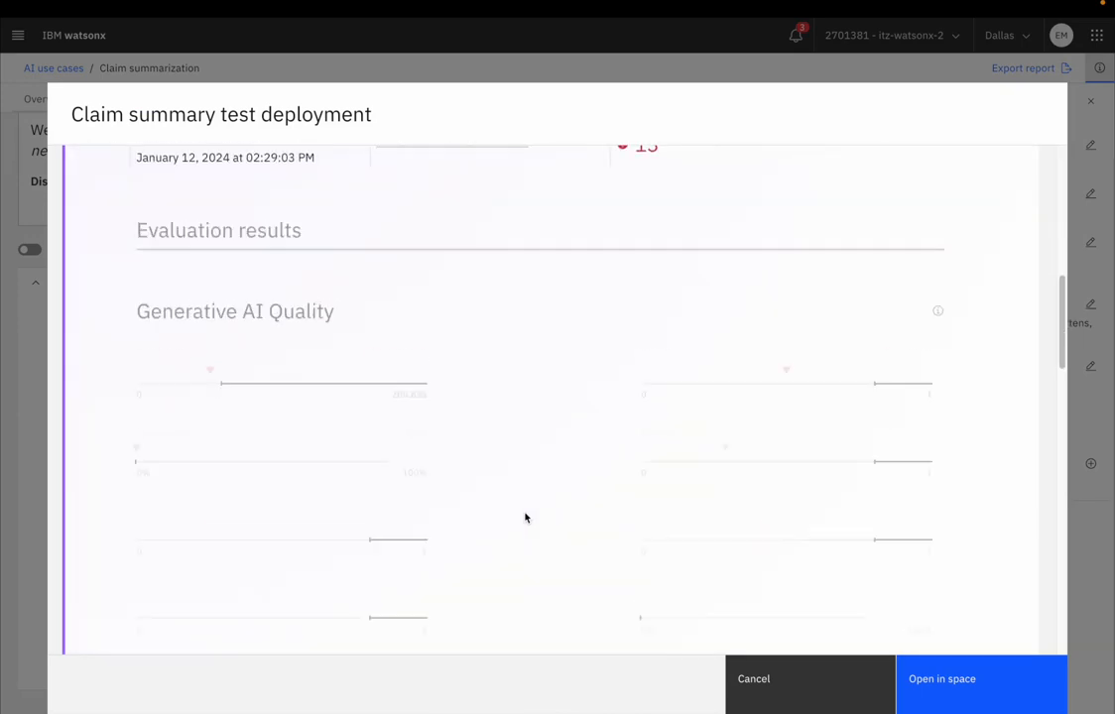
pyautogui.click(784, 688)
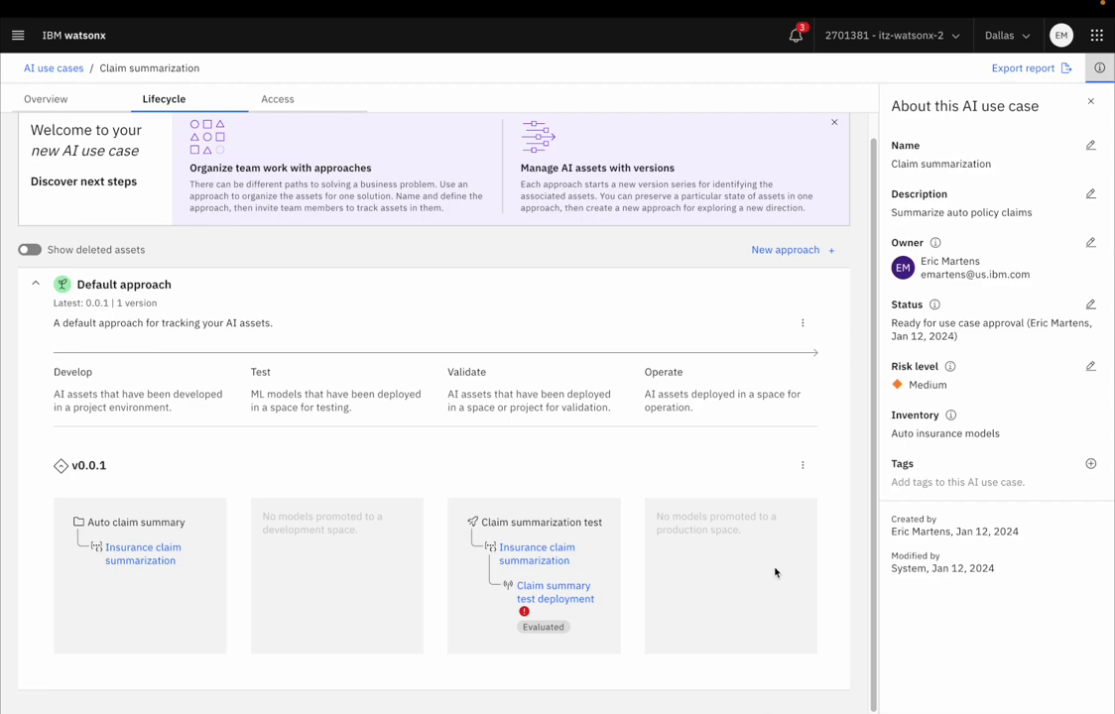
pyautogui.scroll(1, 773, 573)
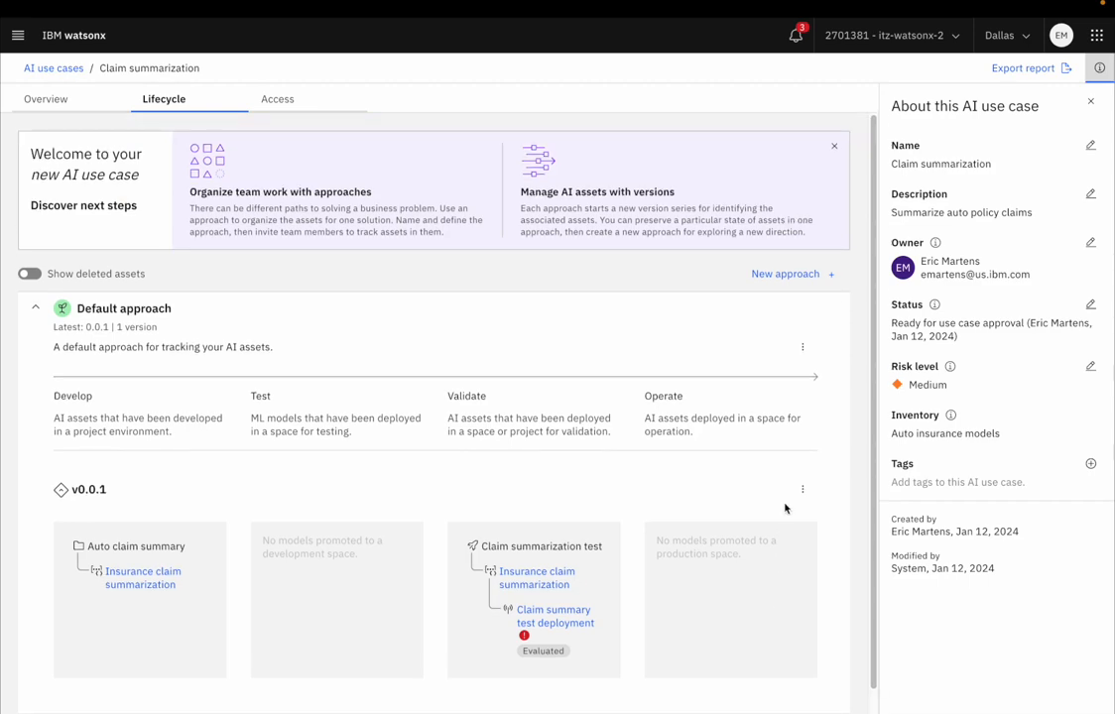